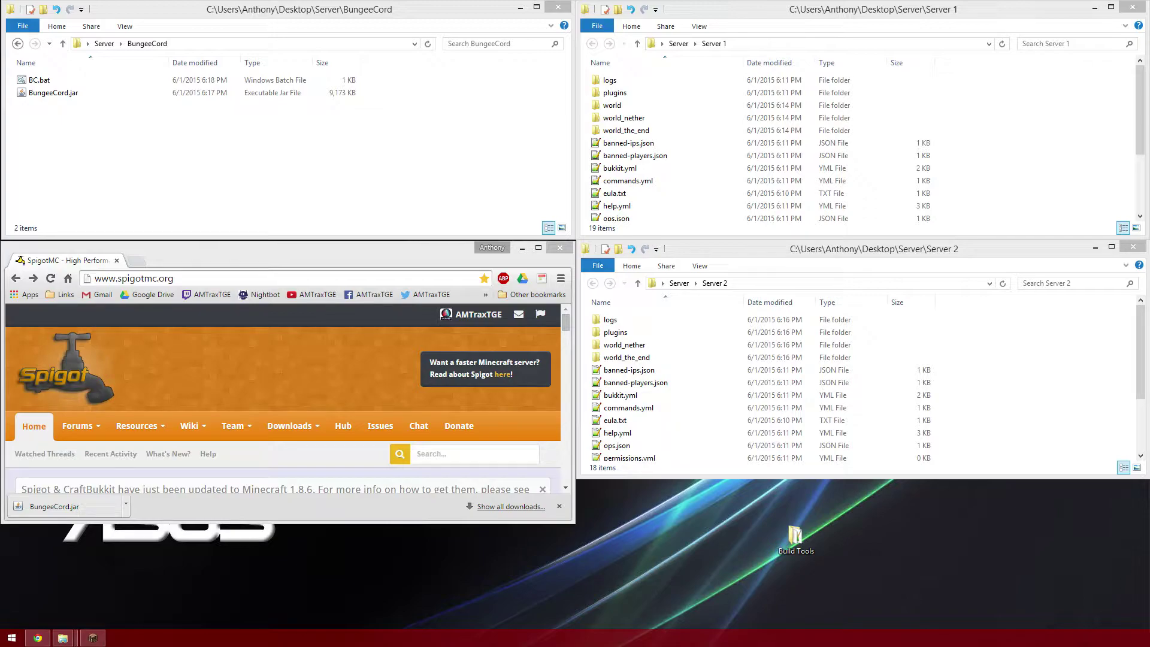
Step: Reload spigotmc.org and follow Downloads to the BungeeCord Jenkins build page on ci.md-5.net
left_click(197, 282)
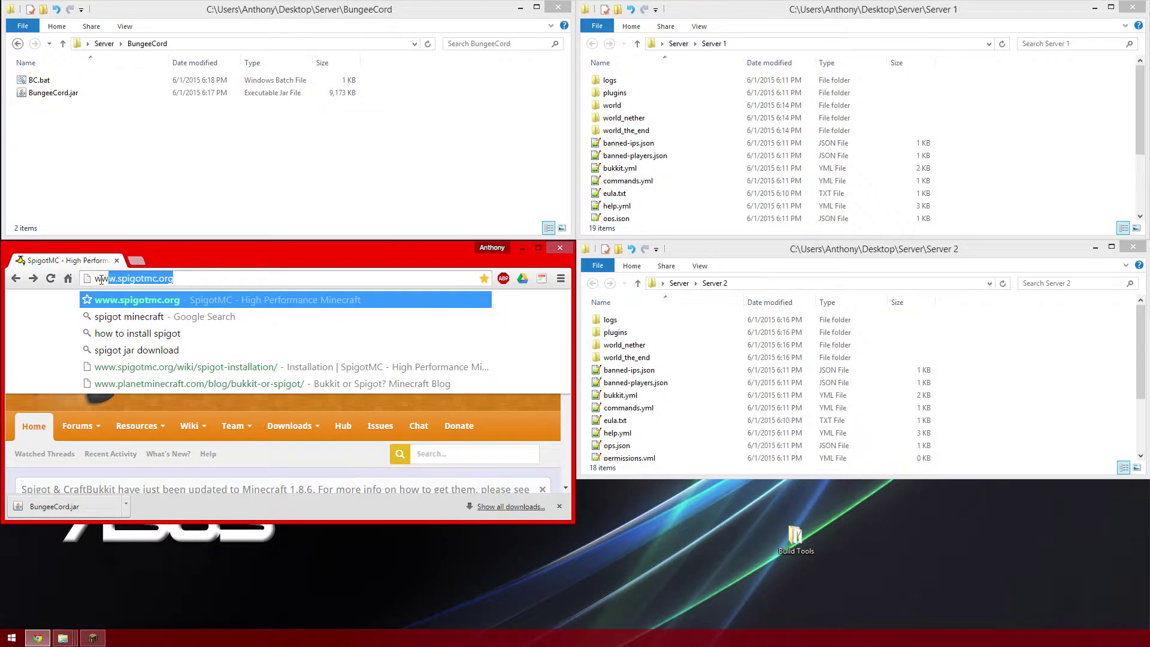
left_click(180, 299)
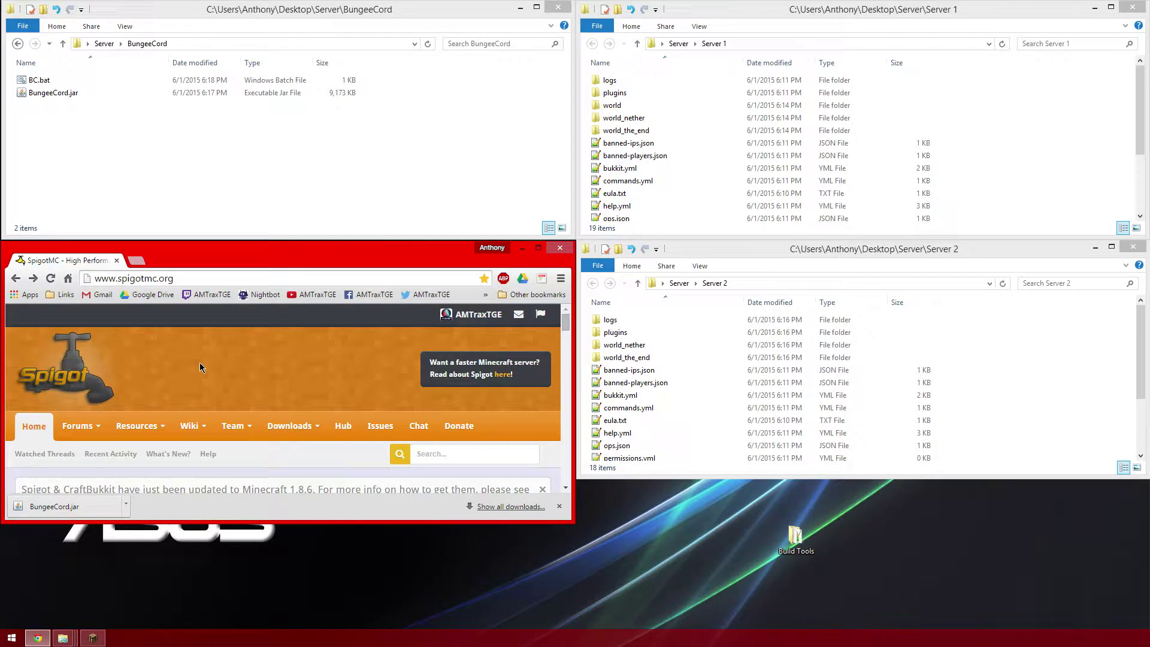
left_click(318, 428)
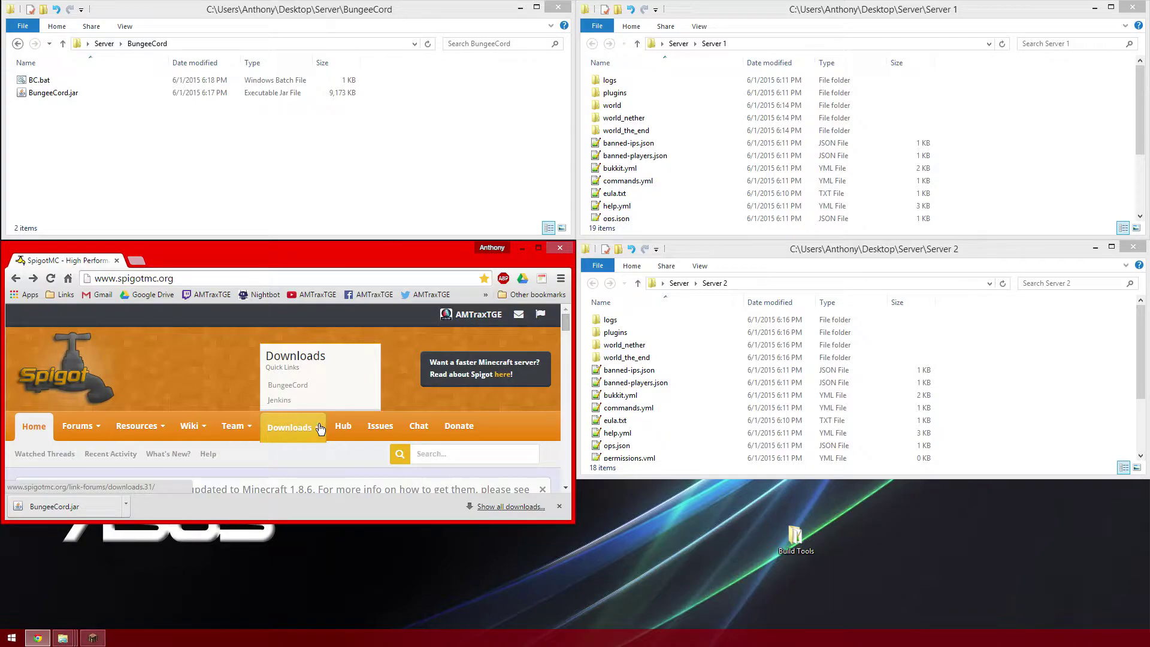
left_click(288, 388)
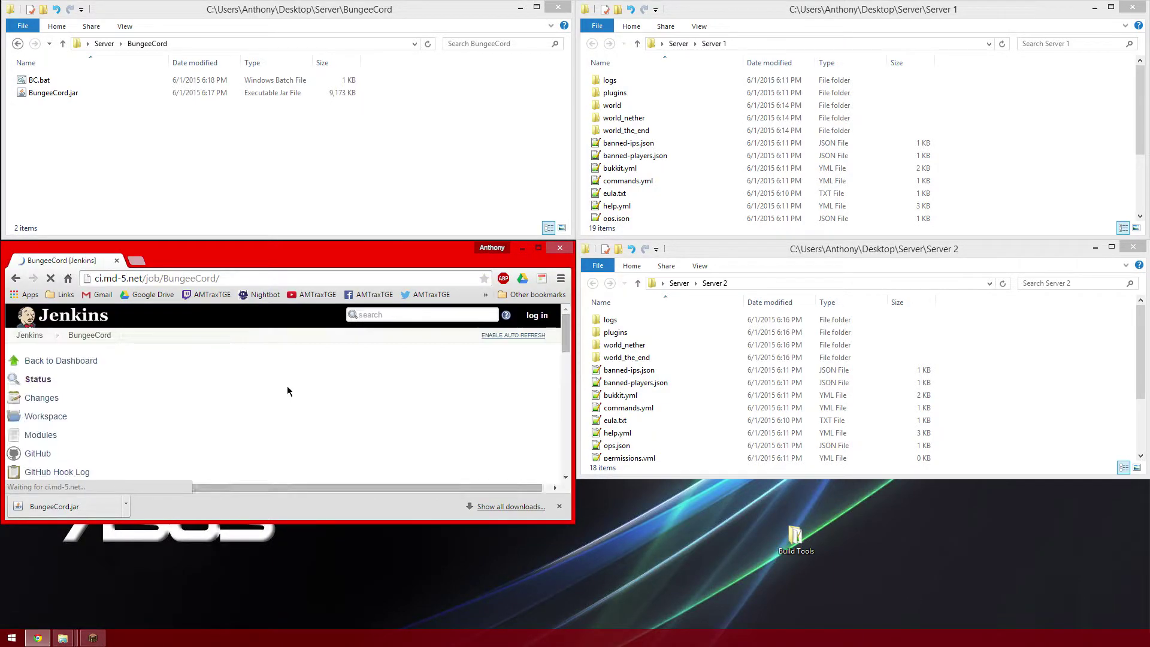
scroll(241, 370, "down", 2)
scroll(241, 370, "down", 4)
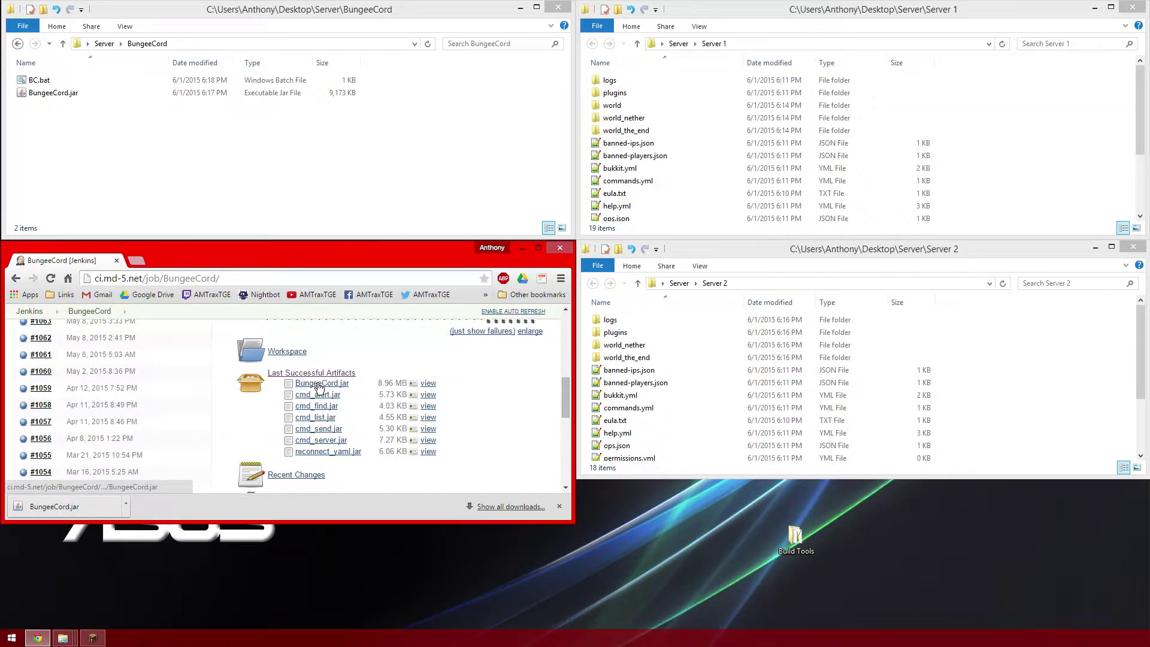
left_click(541, 249)
scroll(497, 276, "up", 4)
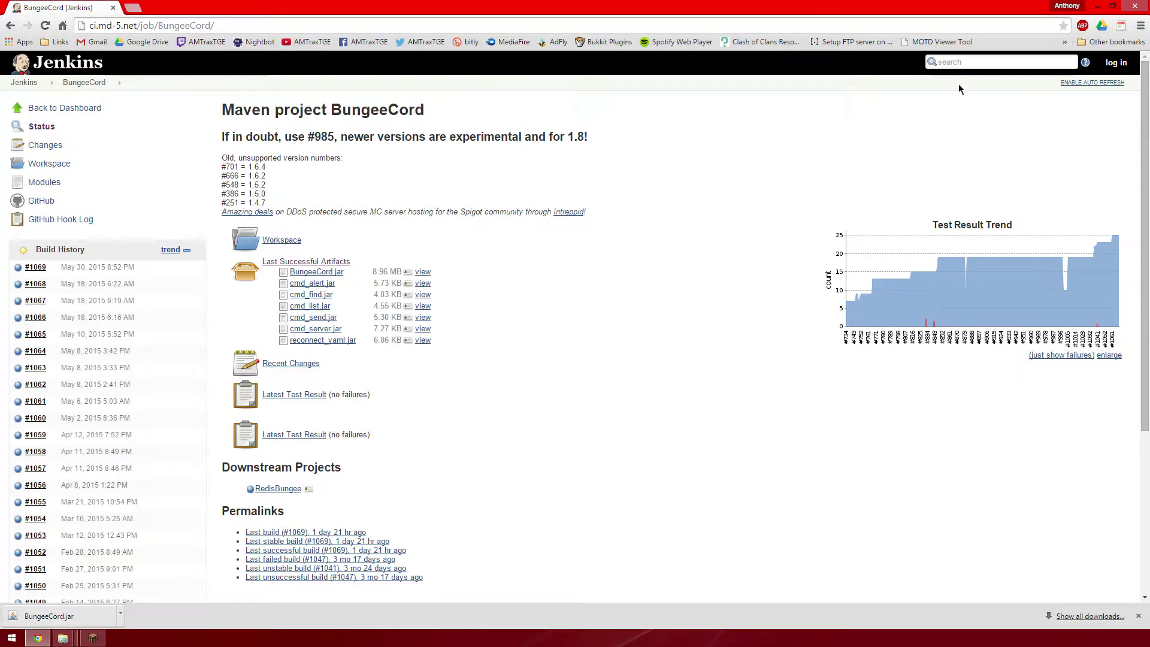
left_click(1112, 6)
left_click(231, 154)
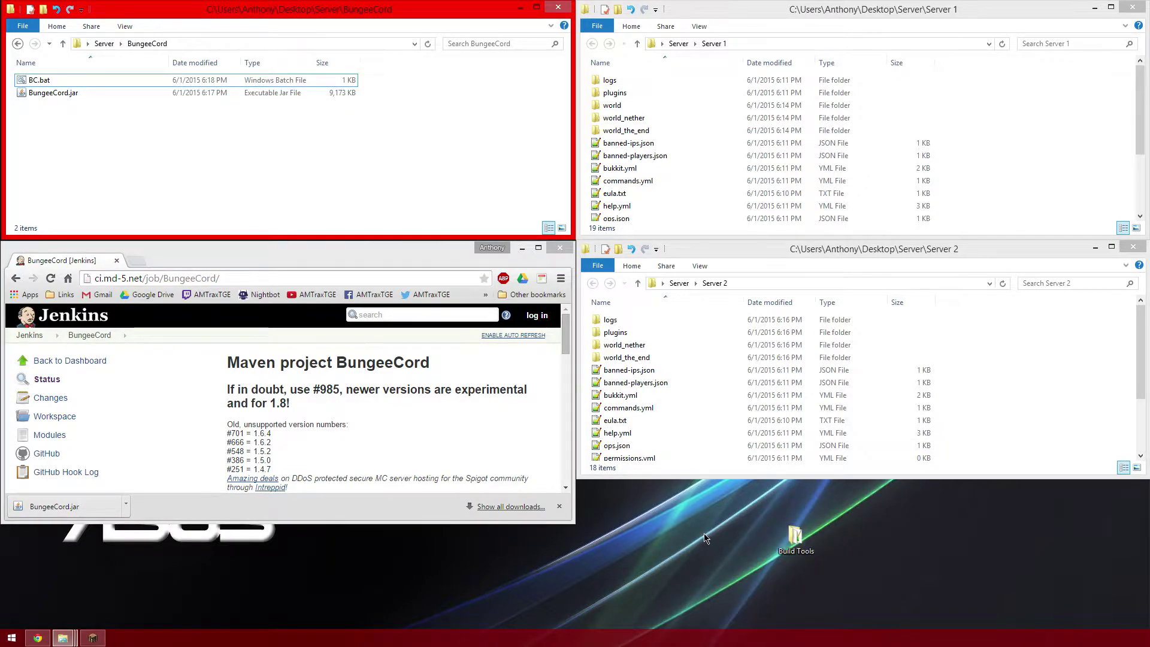
Step: Move the Build Tools shortcut to the desktop's lower left and open the BungeeCord folder
left_click(788, 552)
left_click_drag(789, 553, 43, 557)
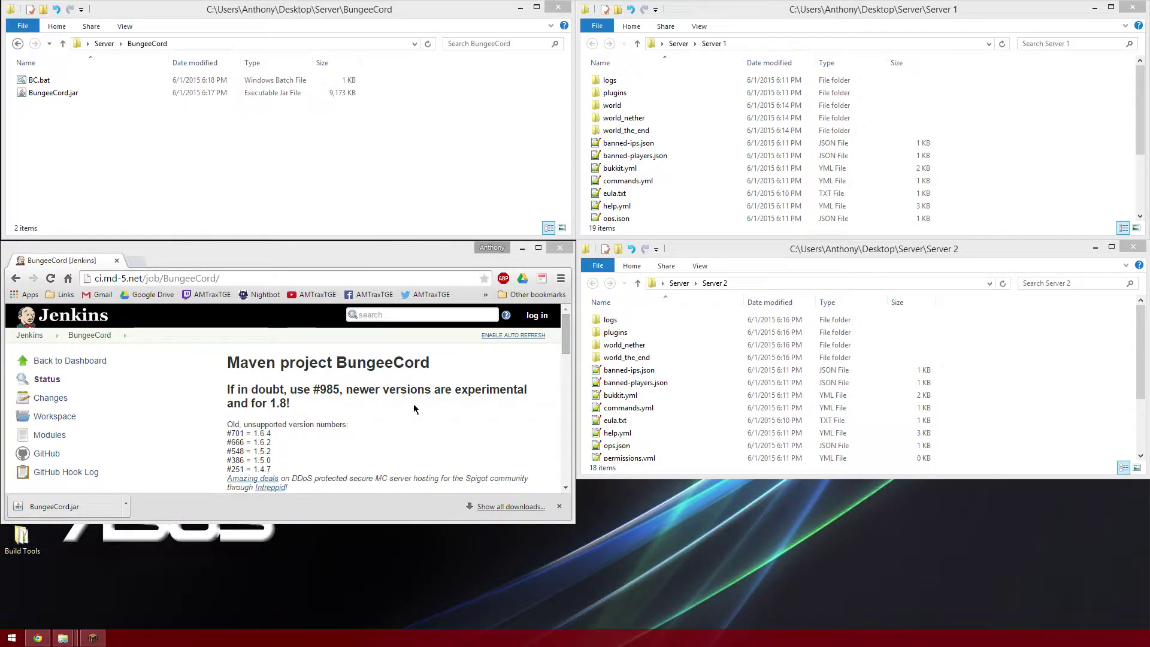
mouse_move(858, 14)
left_mouse_down()
mouse_move(803, 525)
mouse_move(839, 11)
mouse_move(858, 15)
left_mouse_up()
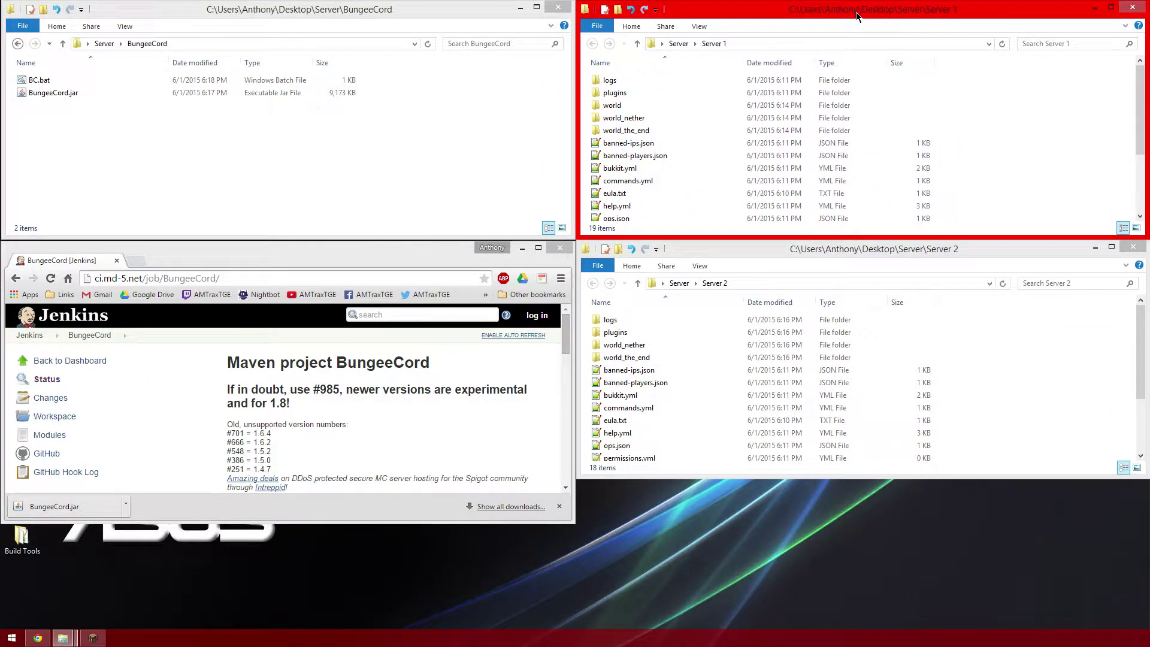
left_click(261, 176)
key("BackSpace")
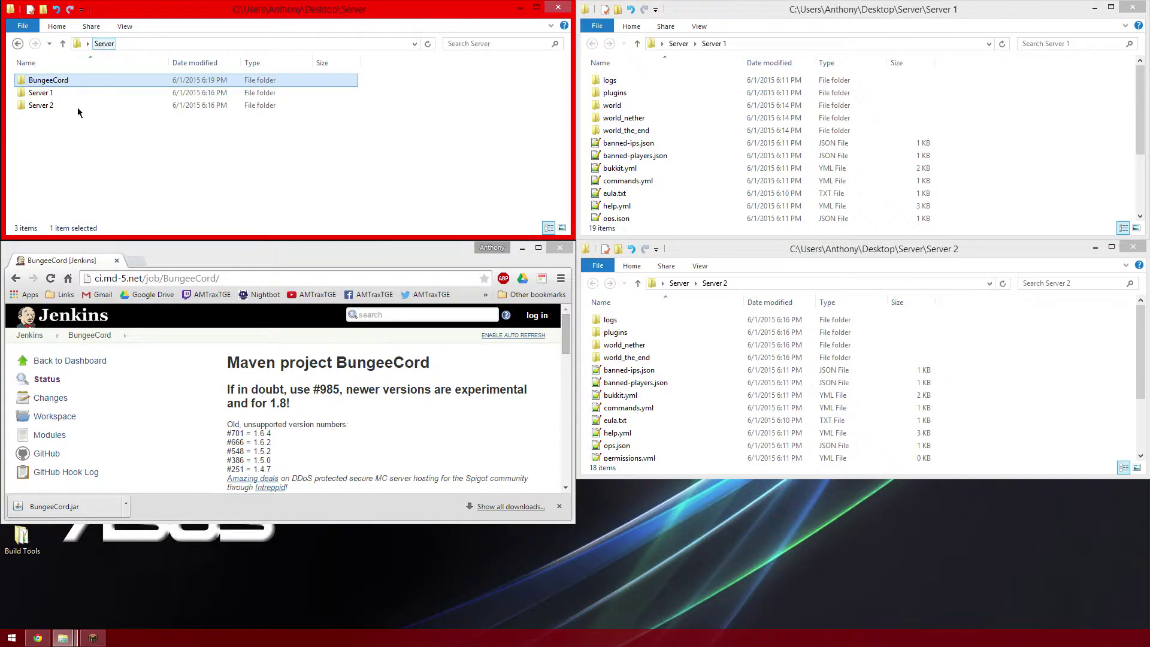
double_click(65, 81)
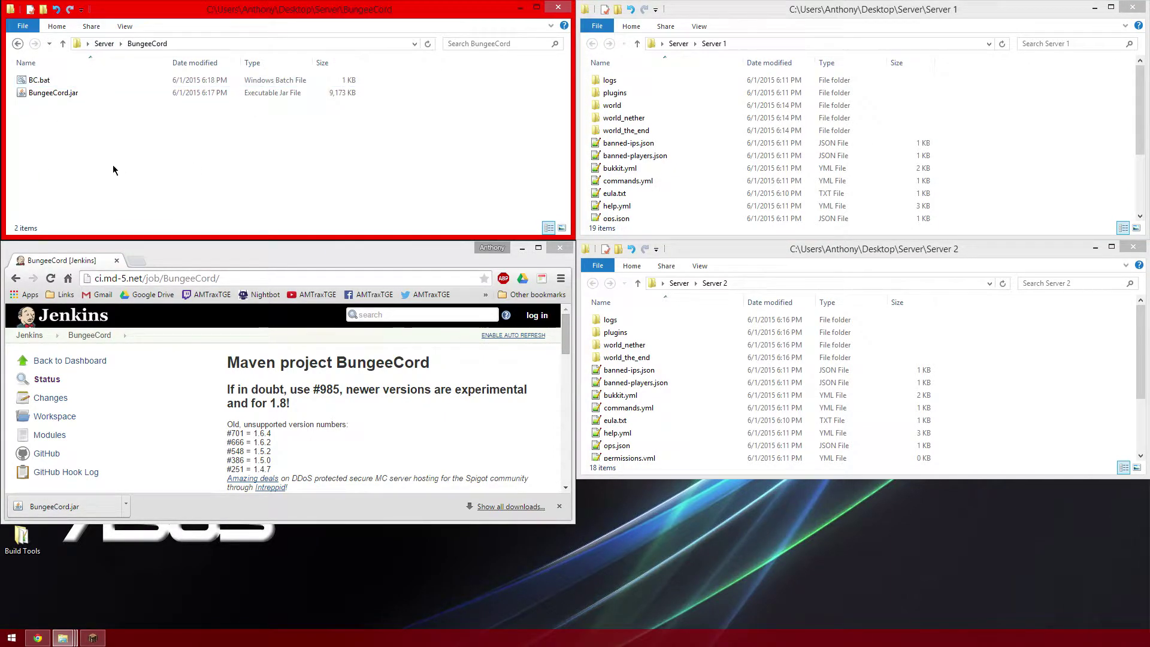
Step: Create a new text document in the BungeeCord folder and rename it to a sample .bat file
right_click(39, 80)
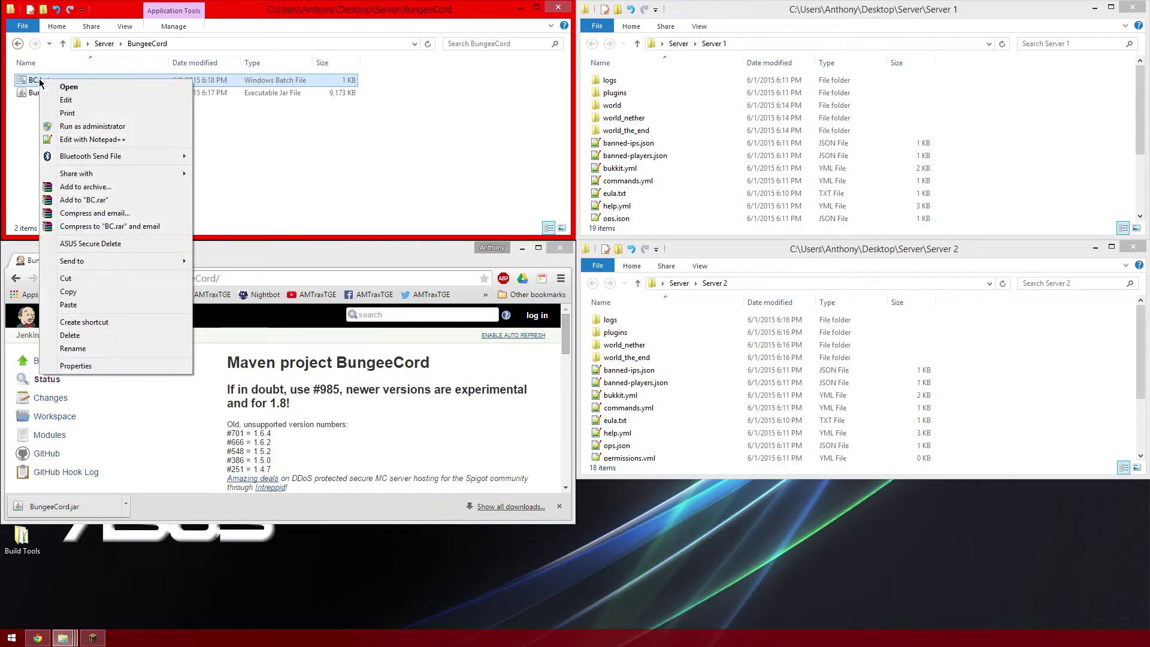
left_click(38, 117)
right_click(65, 115)
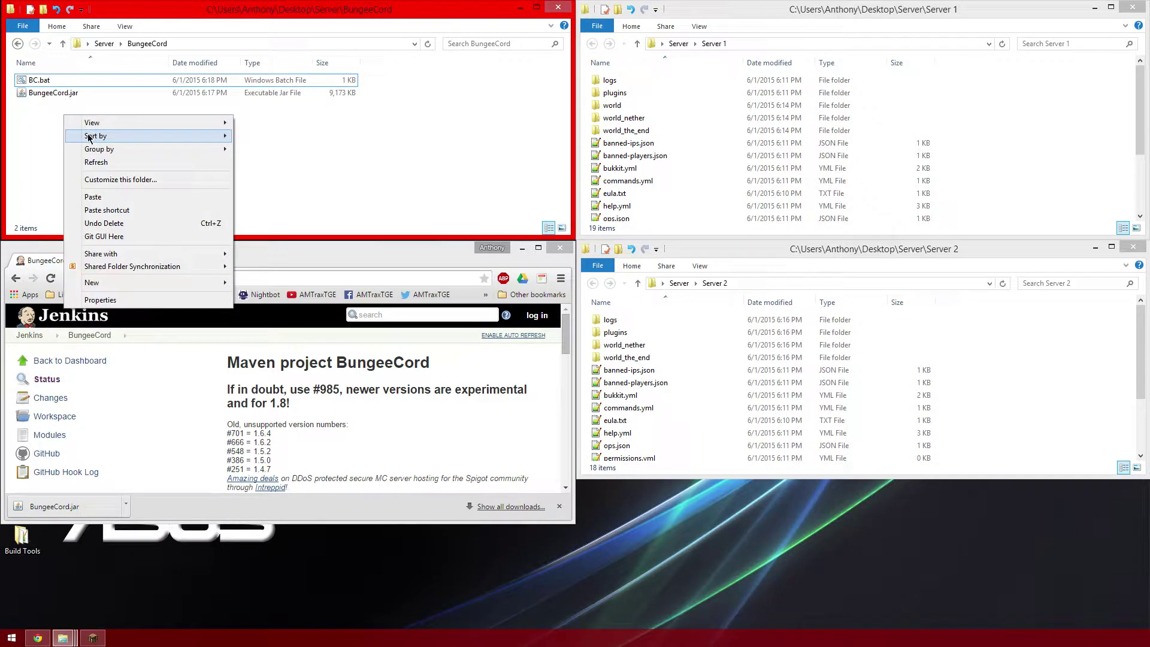
mouse_move(115, 286)
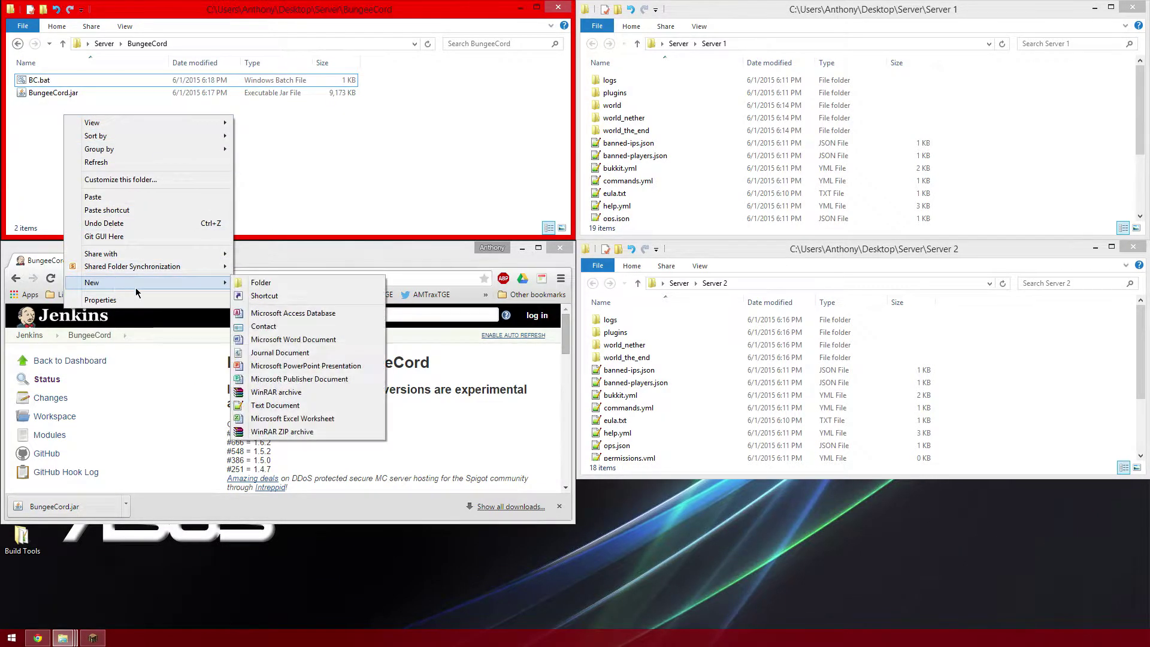
left_click(280, 404)
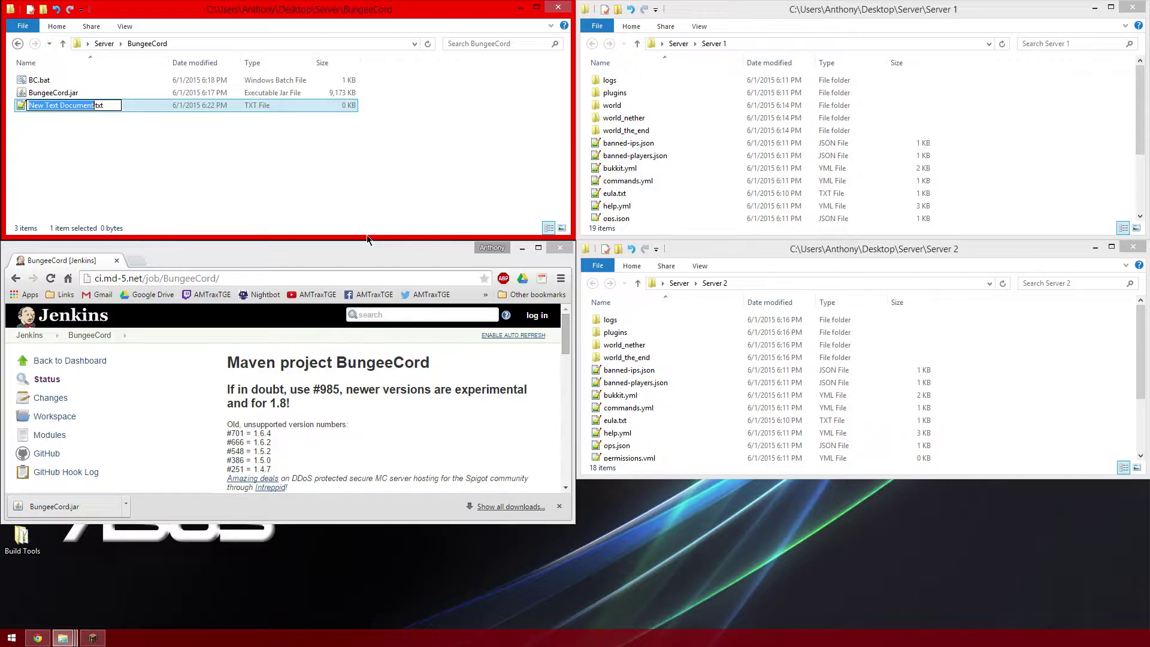
type("asdfjkl;")
key("Delete")
key("Delete")
key("Delete")
key("Delete")
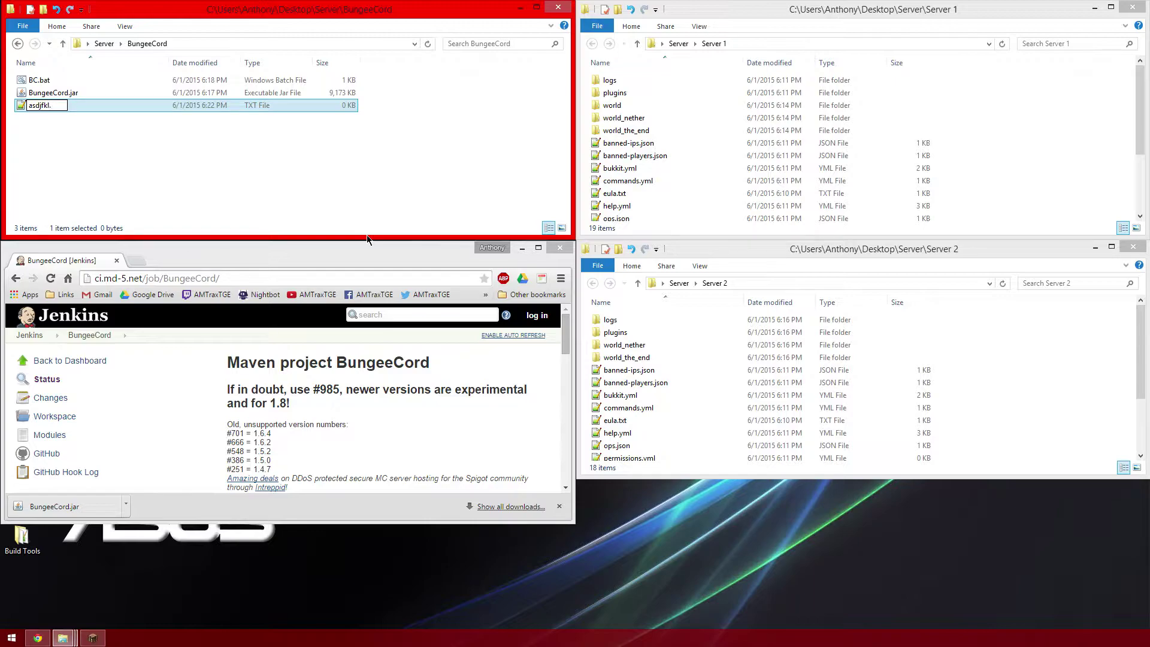
type("bat")
key("Return")
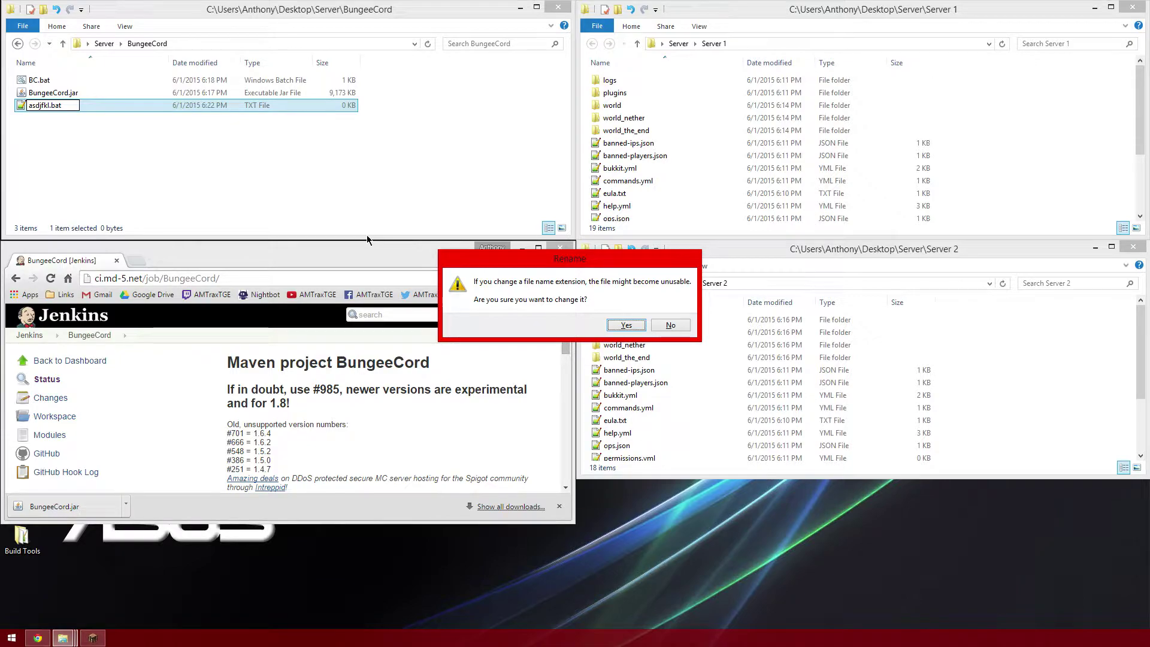
Step: Accept the .bat extension change, then delete the sample batch file
left_click(366, 235)
key("Return")
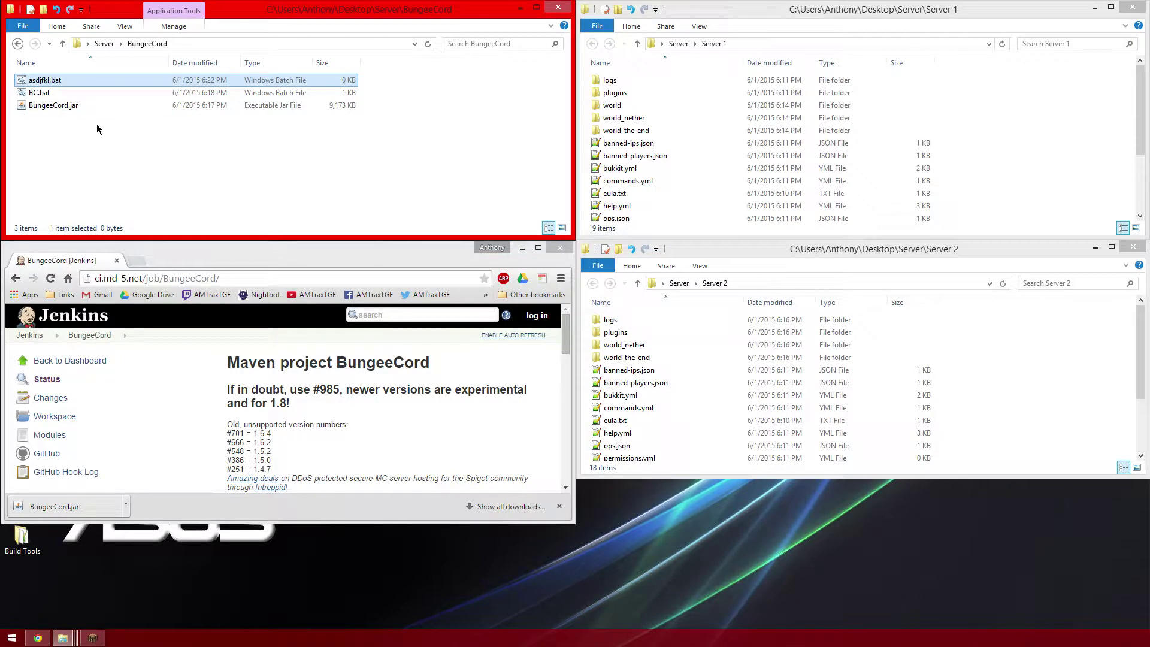
key("Delete")
key("Return")
right_click(39, 79)
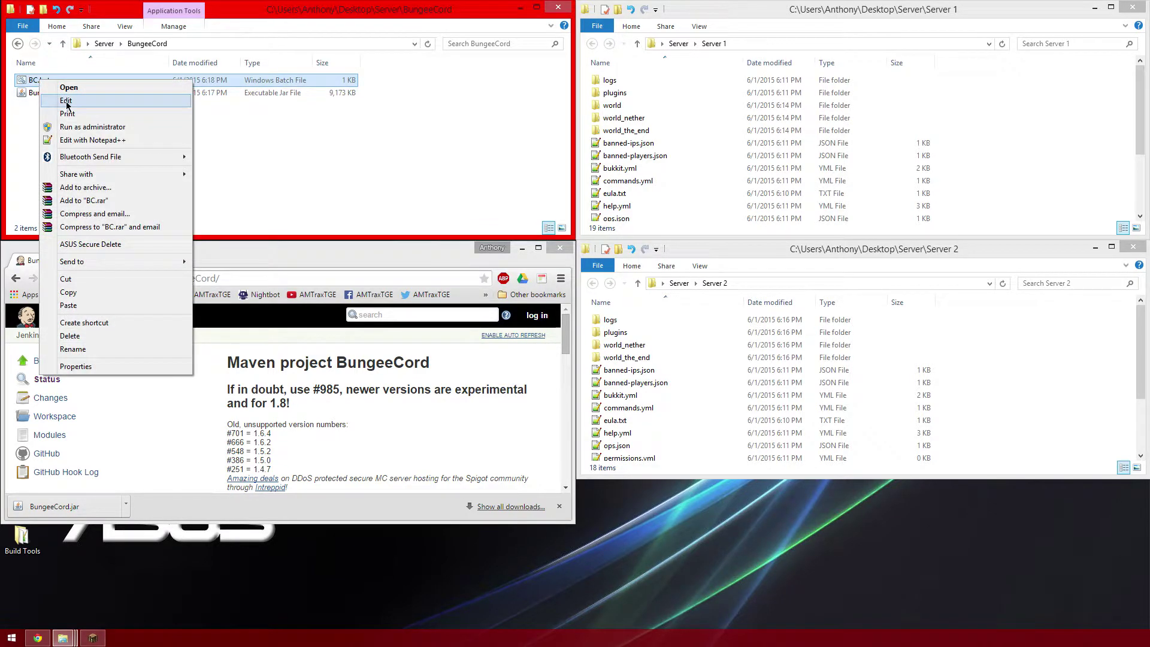
left_click(90, 140)
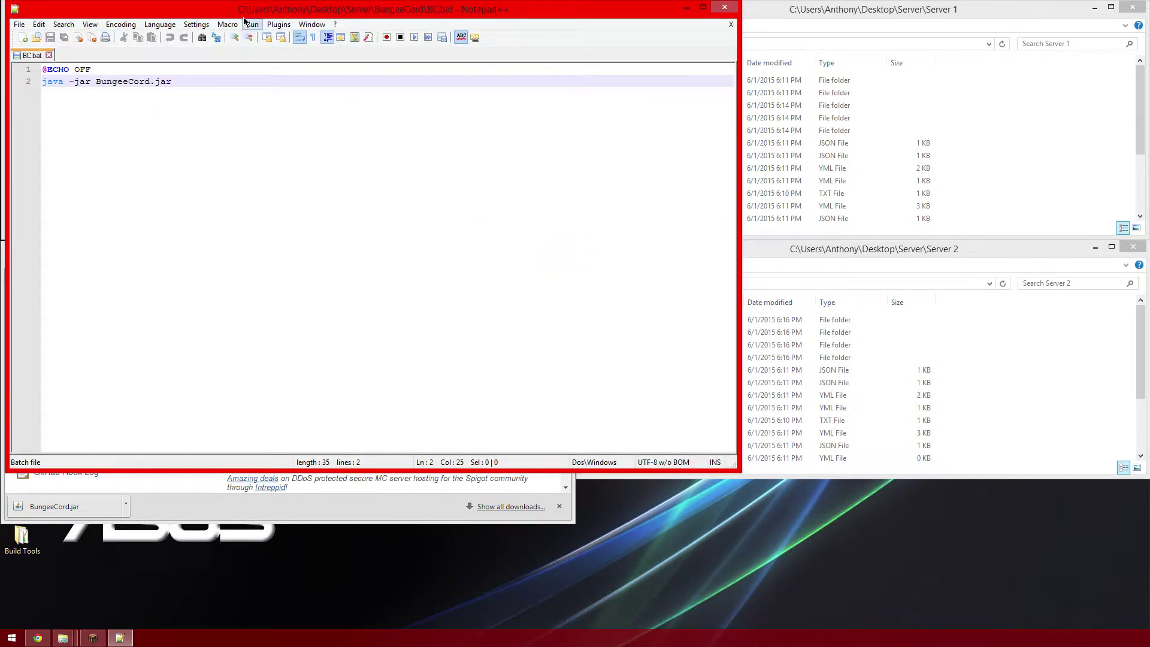
key("ctrl+a")
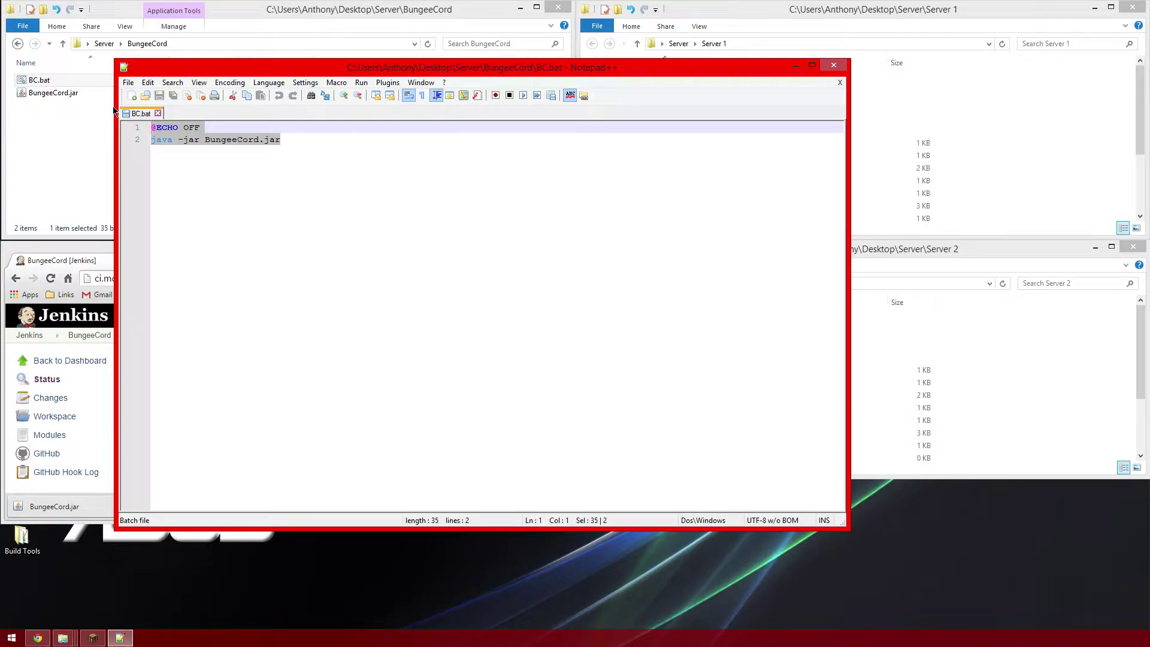
key("BackSpace")
type("@ECHO OFF")
key("Return")
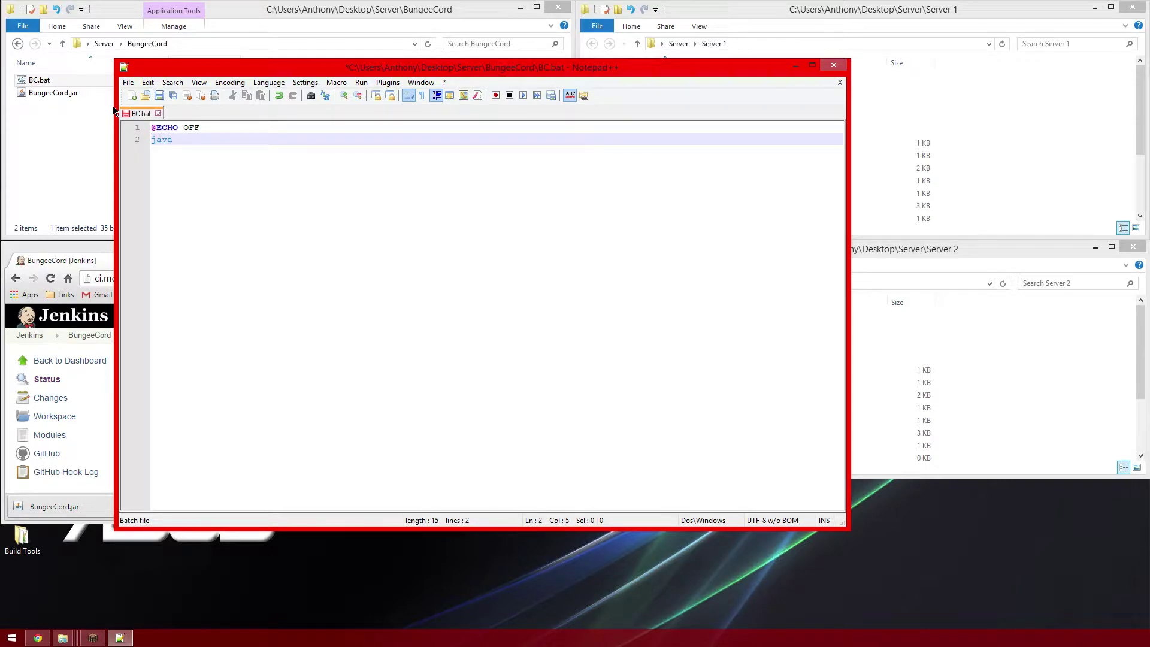
type("java -jar")
type("BungeeCord")
type(".ajr")
type("kar")
key("BackSpace")
key("BackSpace")
type("jar")
key("Escape")
Step: Save BC.bat, close Notepad++, and select BC.bat in the folder
left_click(168, 98)
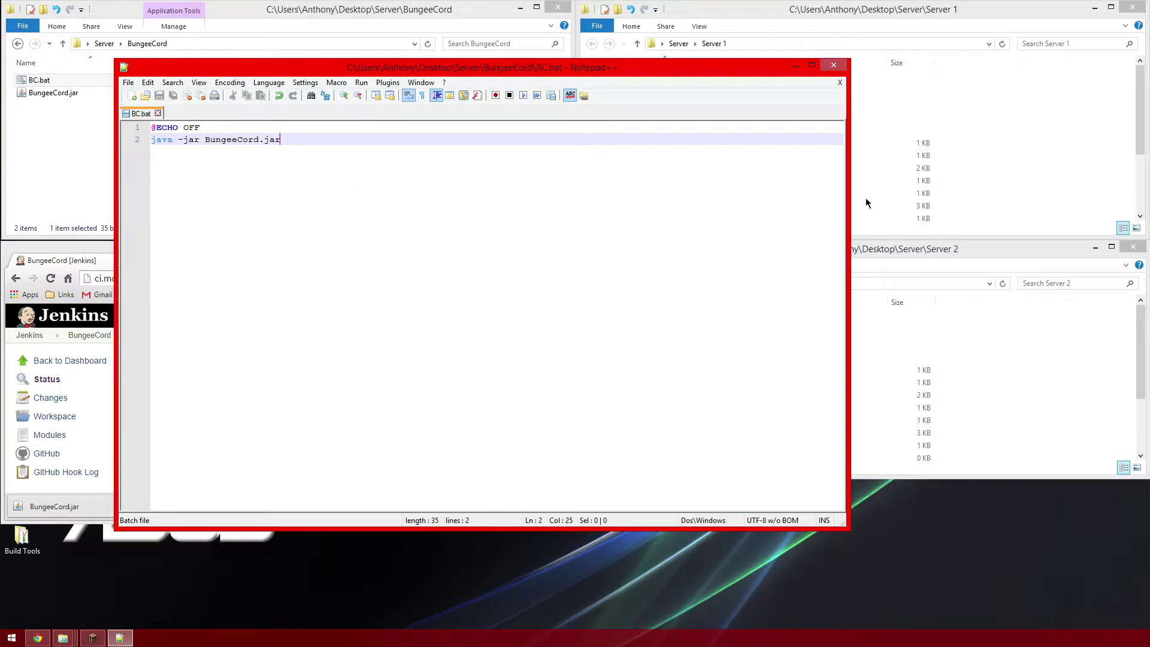
left_click(833, 66)
left_click(42, 82)
right_click(42, 82)
Step: Reopen BC.bat, confirm line 2 launches BungeeCord.jar, then close the editor
left_click(71, 137)
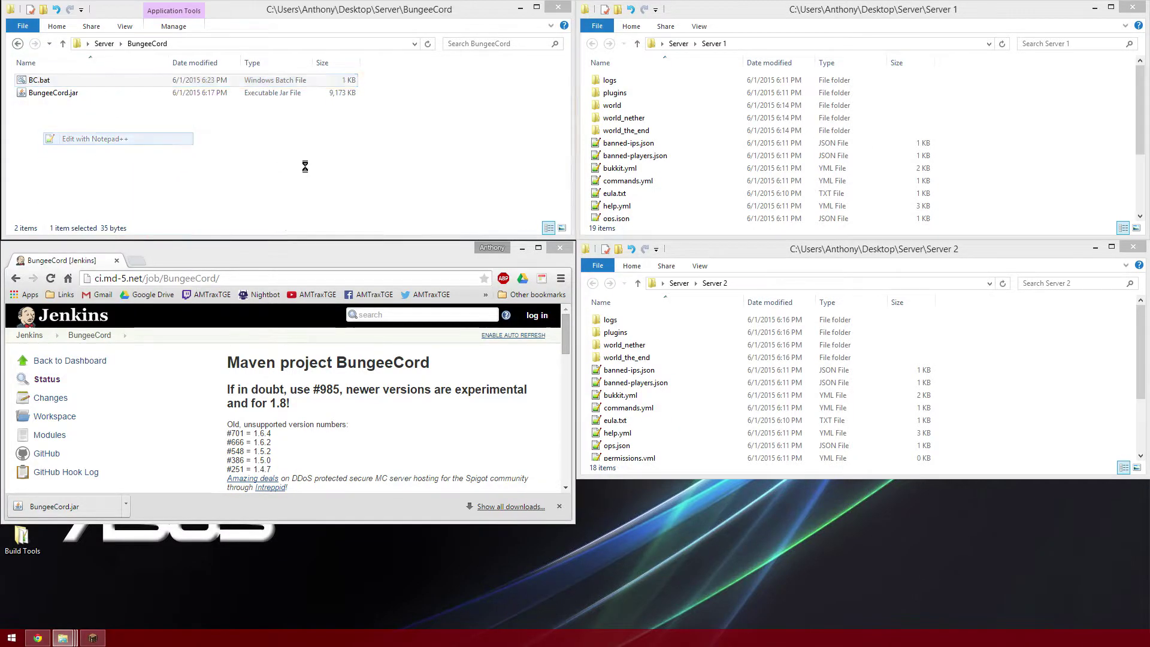
left_click_drag(318, 74, 447, 81)
left_click_drag(409, 147, 336, 146)
left_click(84, 93)
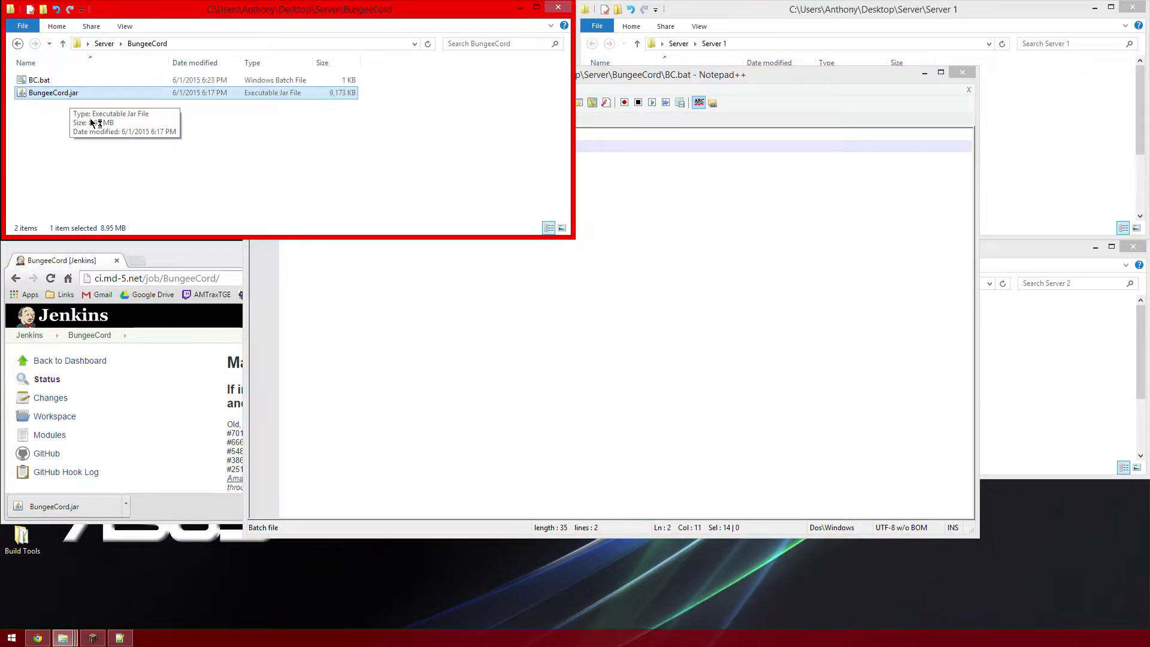
key("ctrl+z")
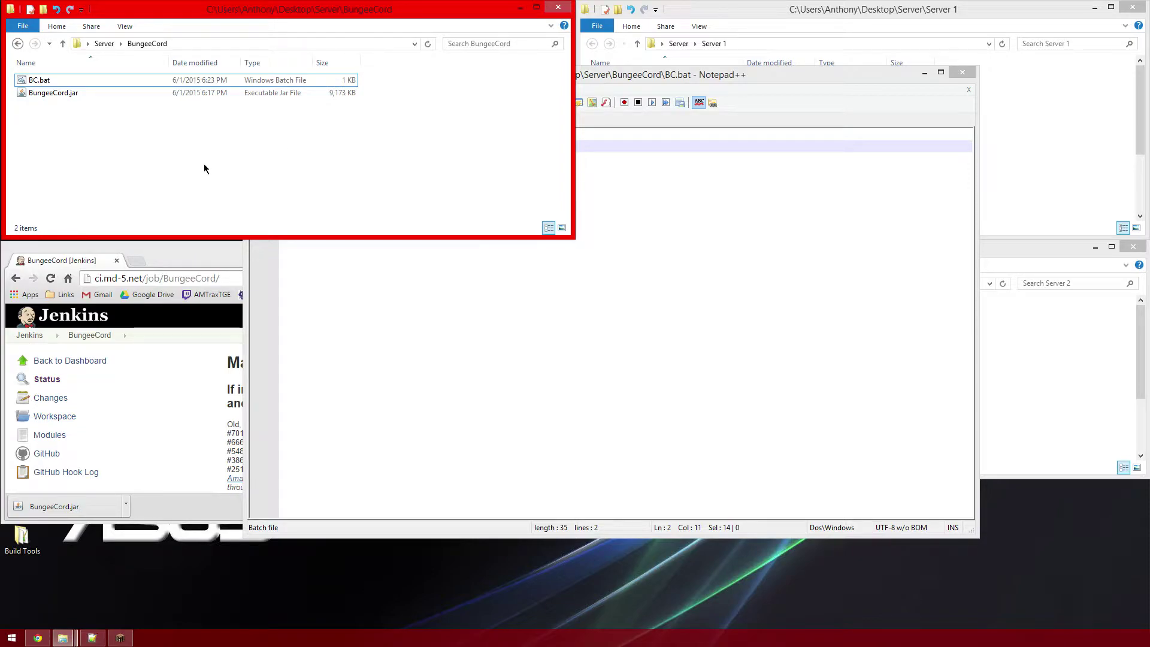
left_click(58, 84)
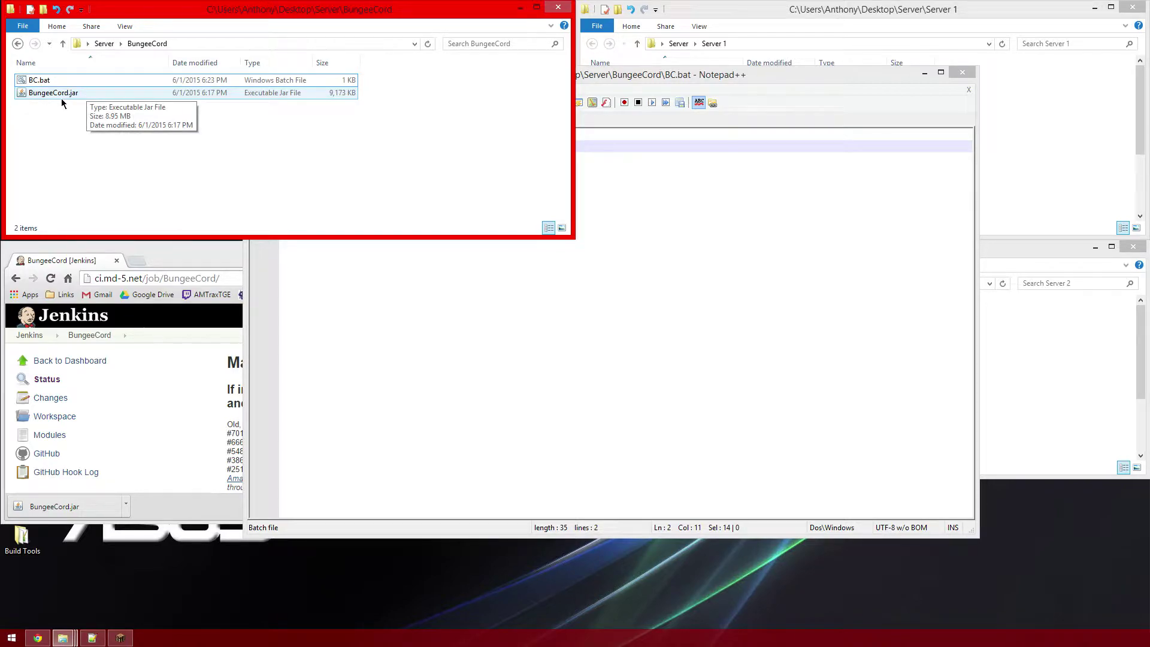
right_click(60, 82)
left_click(622, 312)
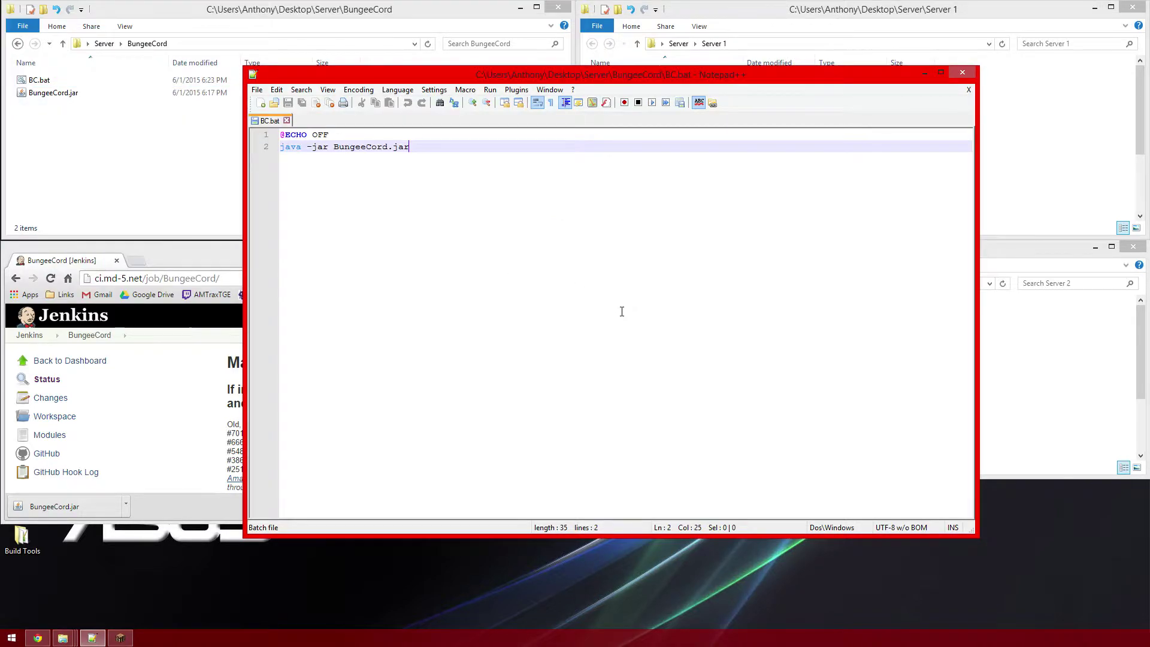
left_click_drag(411, 147, 333, 148)
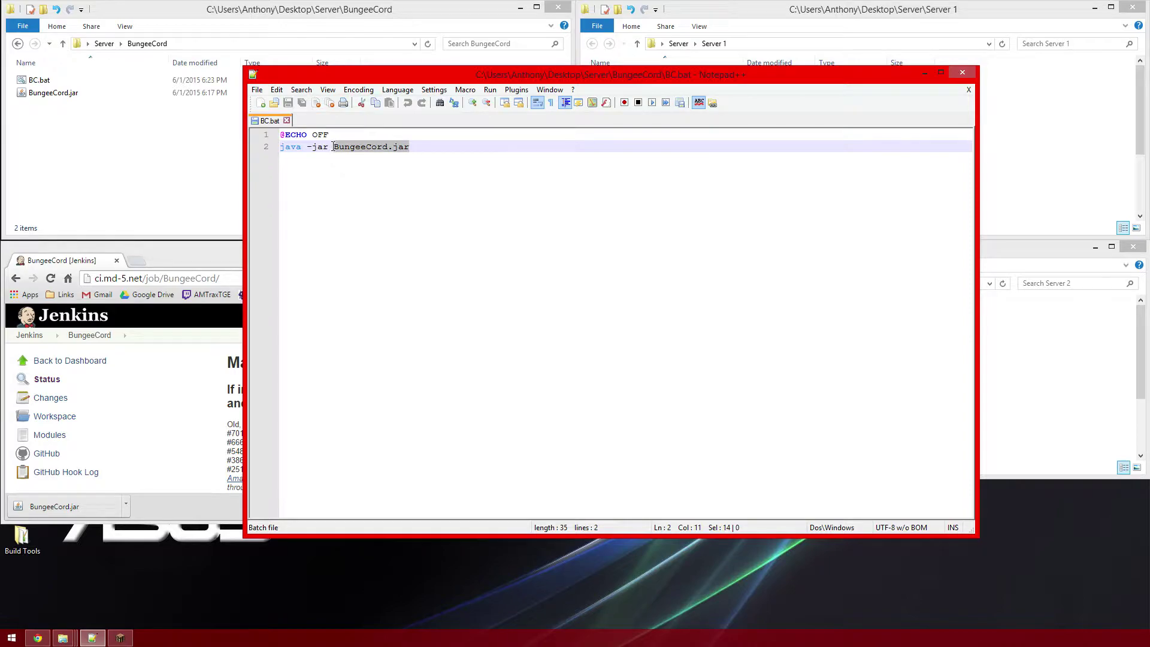
left_click(963, 73)
left_click(54, 83)
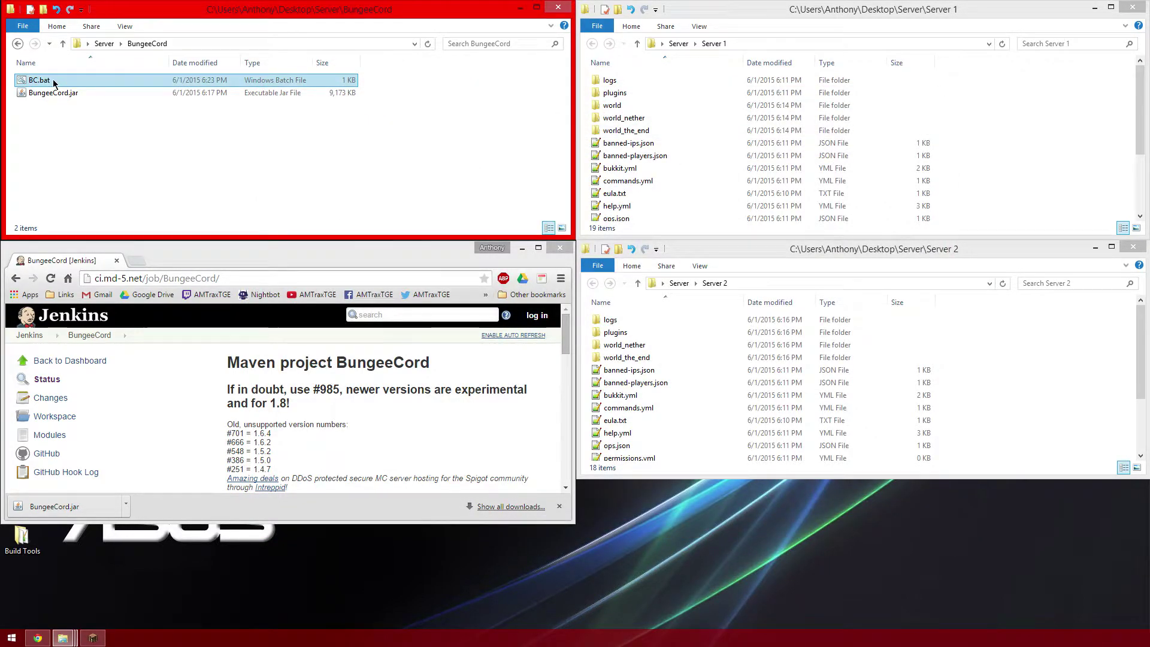
Step: Run BC.bat to start the BungeeCord proxy and place its console at the upper right
double_click(48, 81)
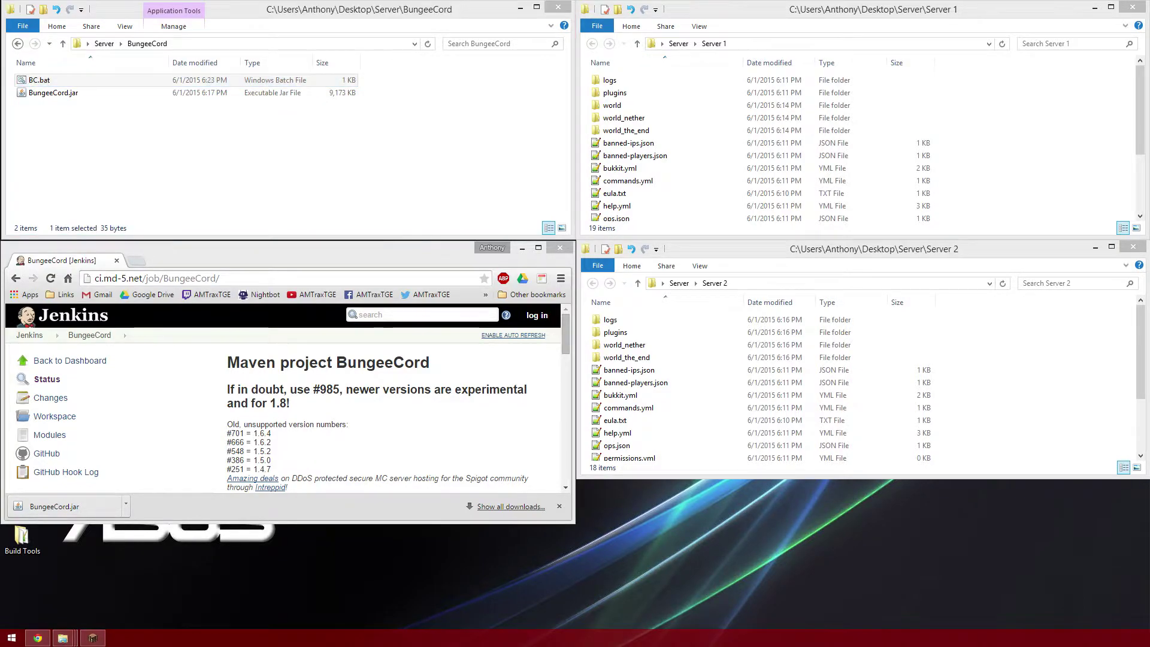
left_click_drag(427, 93, 810, 58)
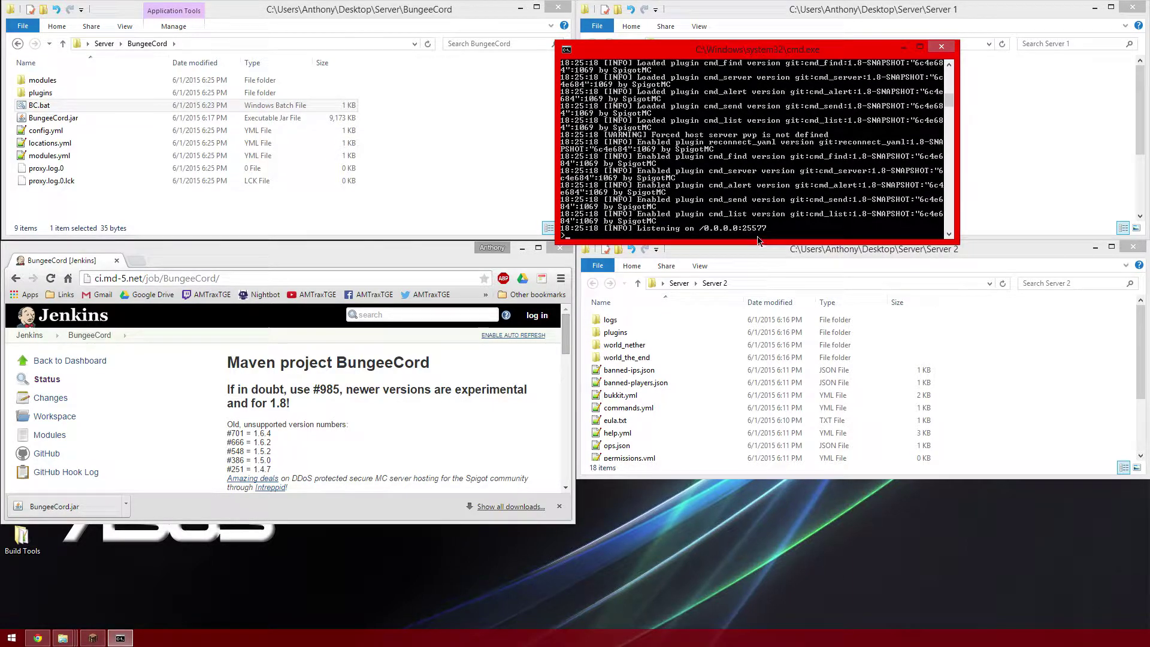
left_click_drag(731, 53, 768, 31)
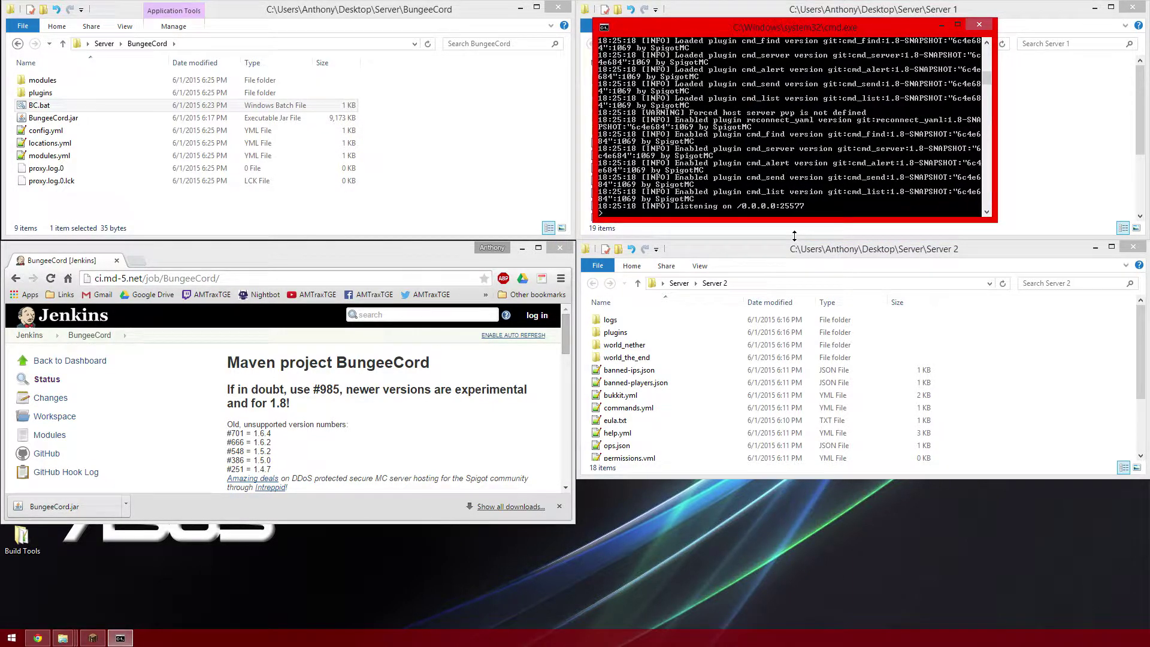
left_click(347, 234)
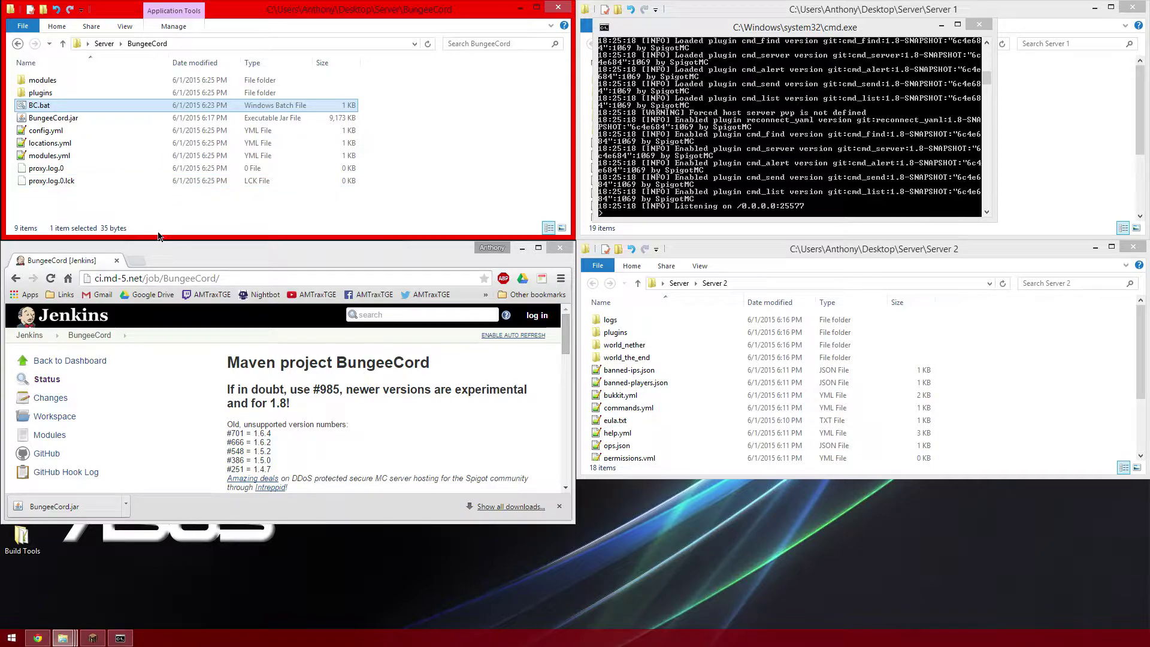
left_click_drag(675, 33, 658, 33)
Step: Open config.yml in Notepad++ and change the listener host port to 25565
right_click(40, 133)
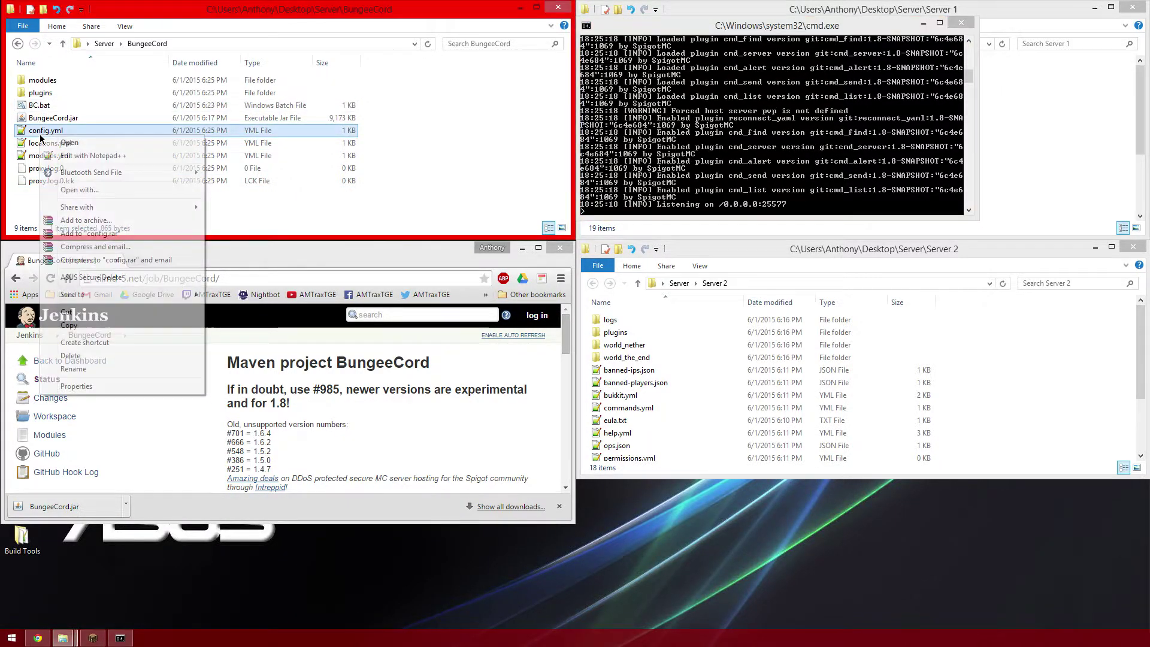
left_click(84, 155)
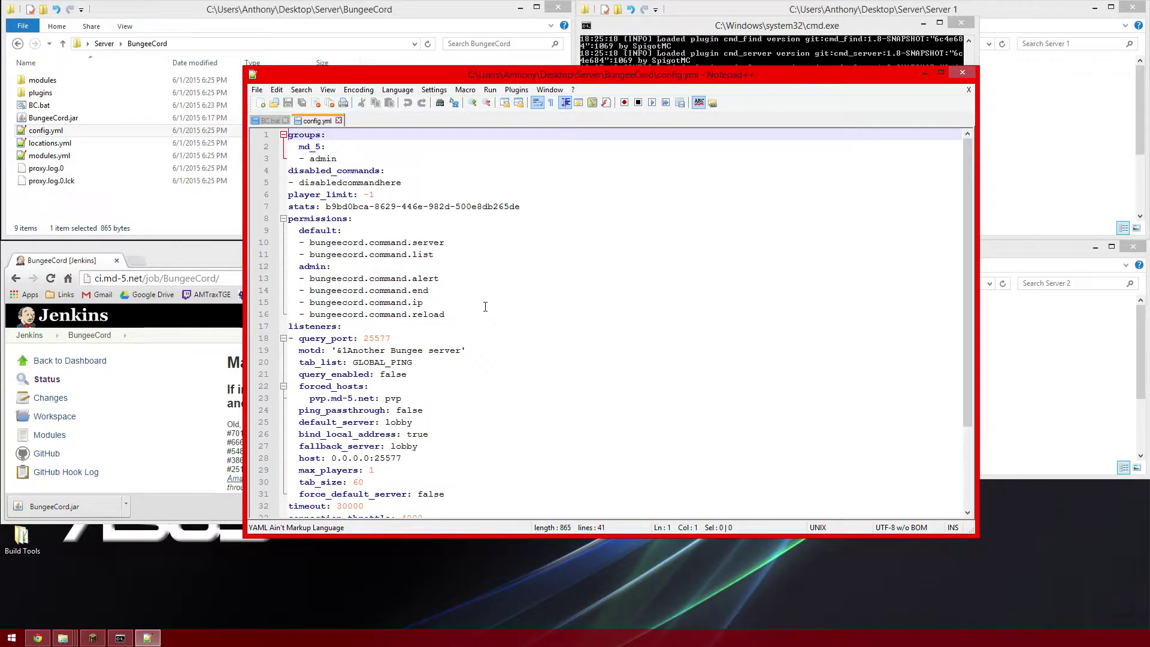
scroll(485, 307, "down", 3)
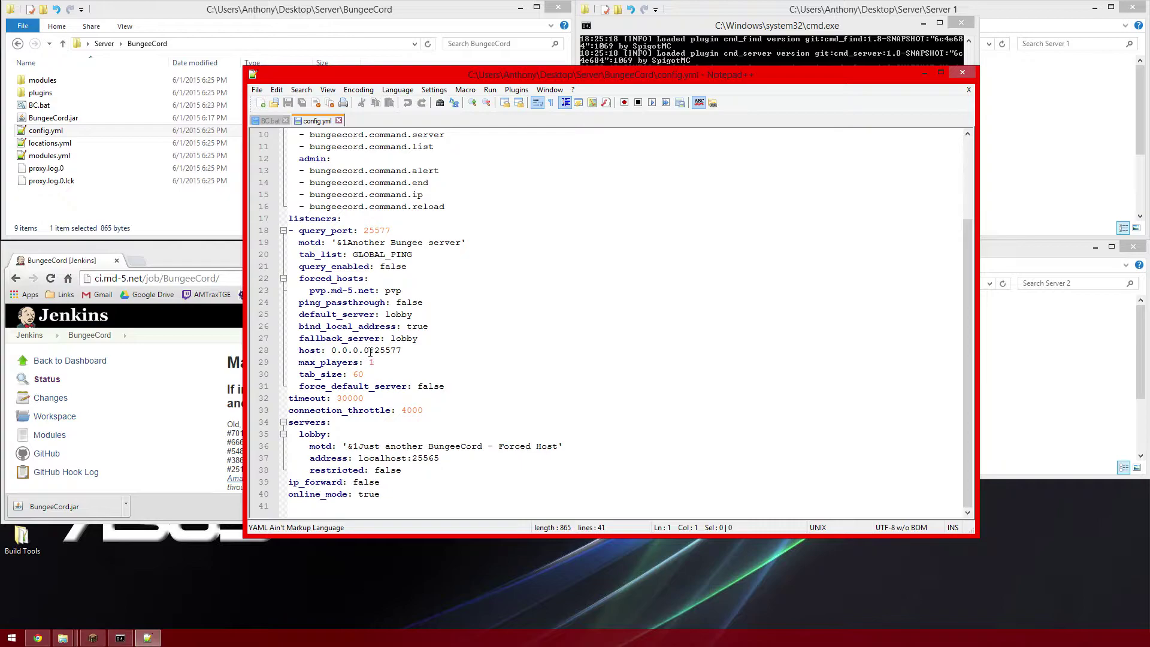
left_click_drag(390, 350, 404, 350)
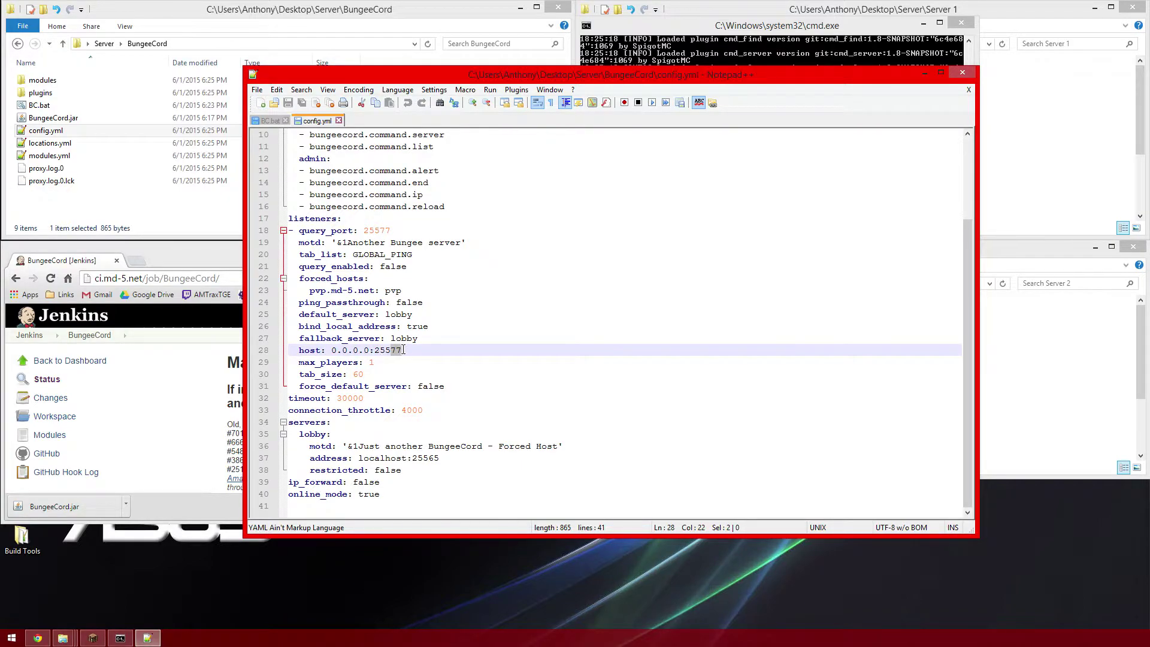
type("65")
left_click(452, 339)
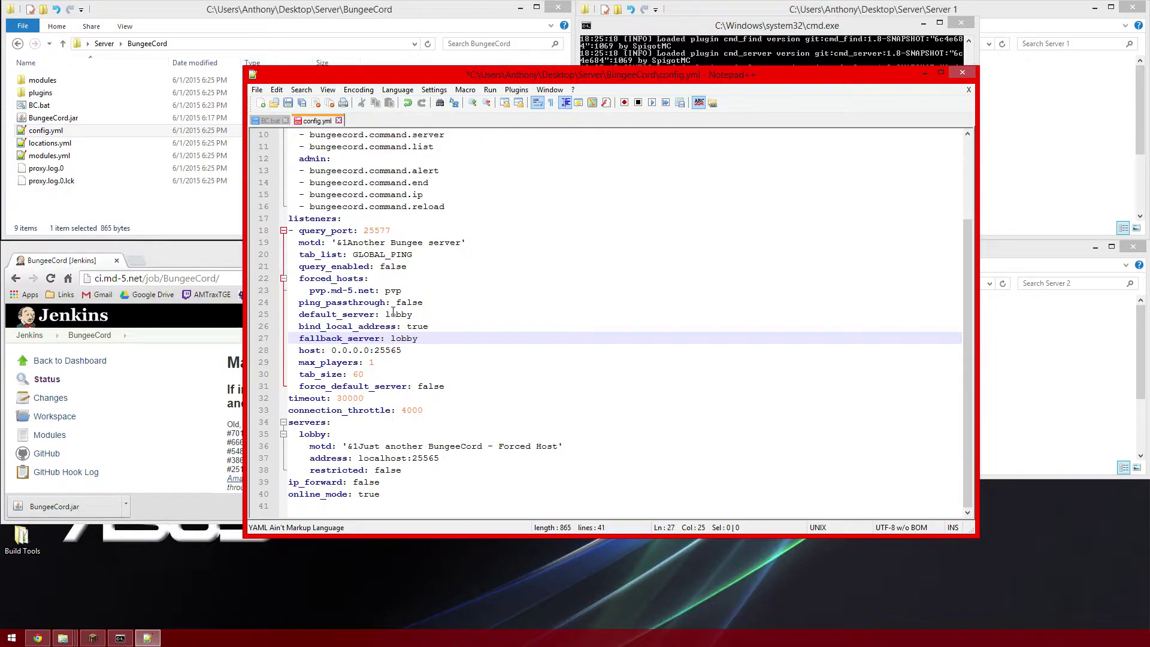
Step: Set query_port to 25556 and rename the lobby server to Server1
left_click_drag(381, 231, 391, 232)
type("56")
left_click(384, 372)
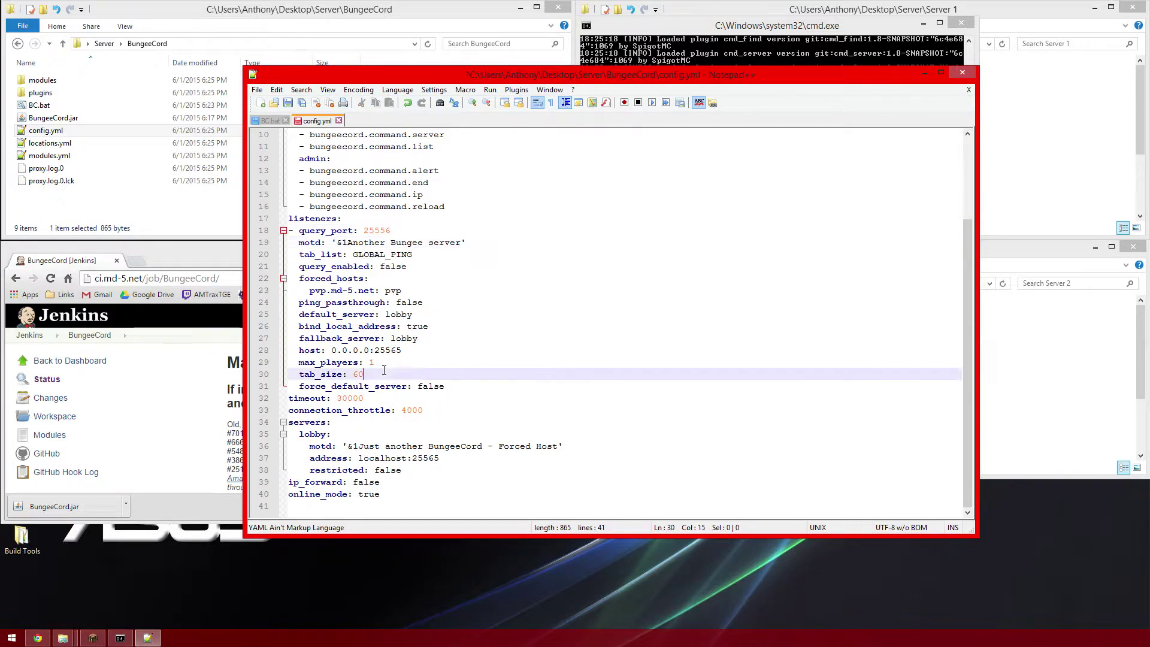
left_click_drag(300, 435, 327, 436)
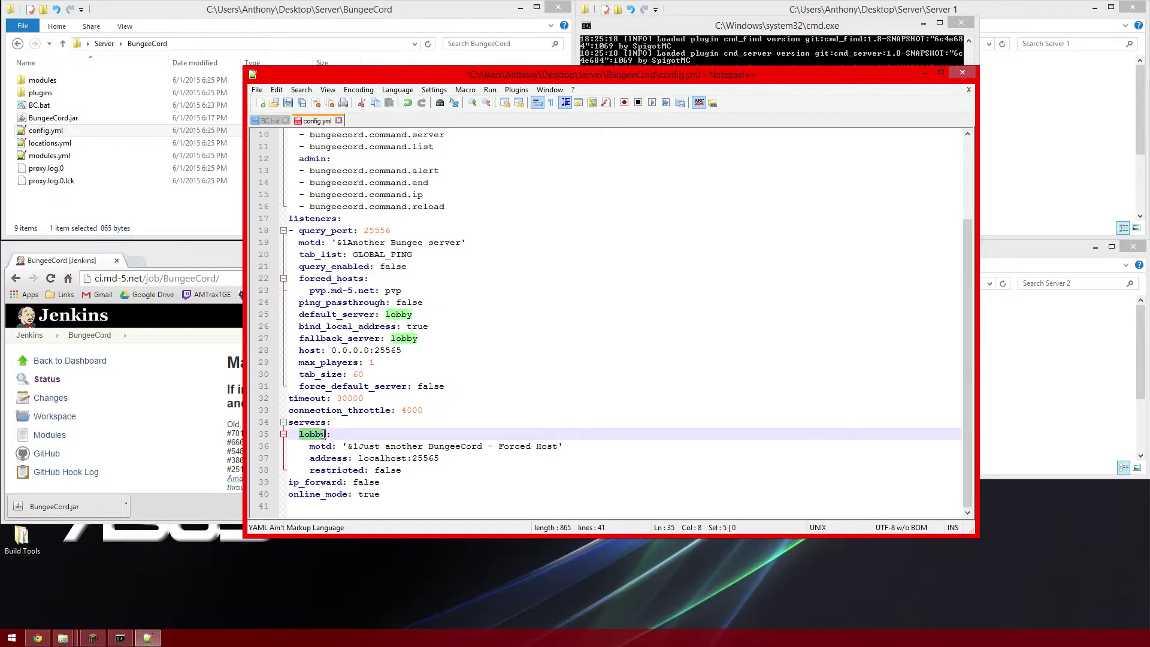
type("server")
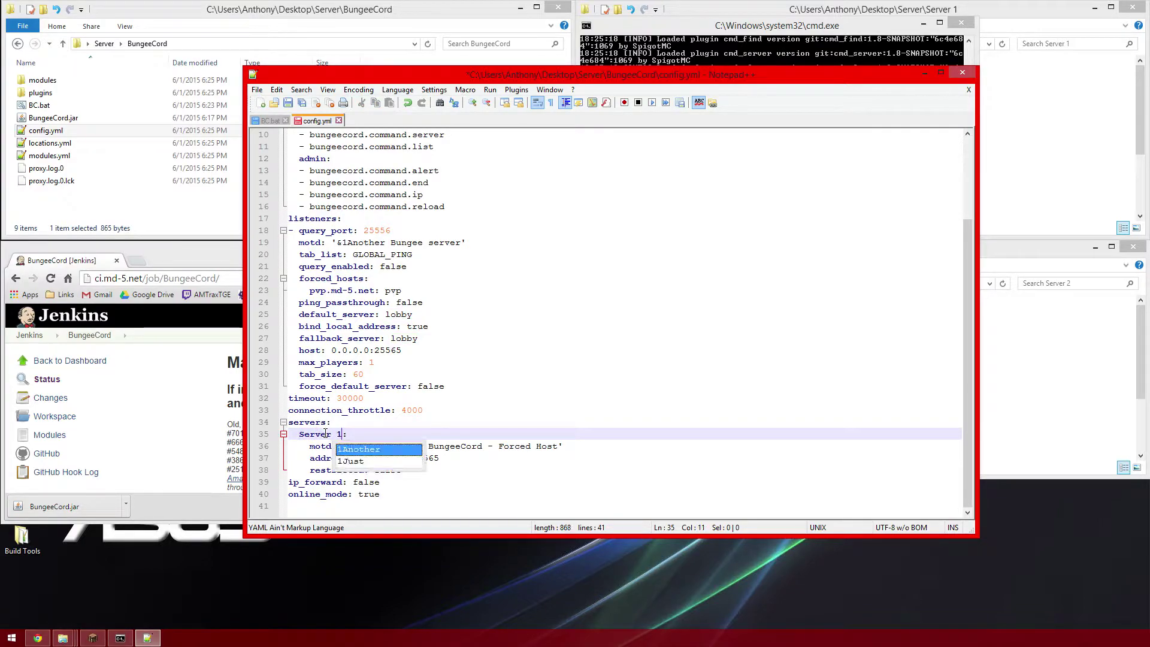
left_click(338, 431)
key("BackSpace")
left_click(344, 418)
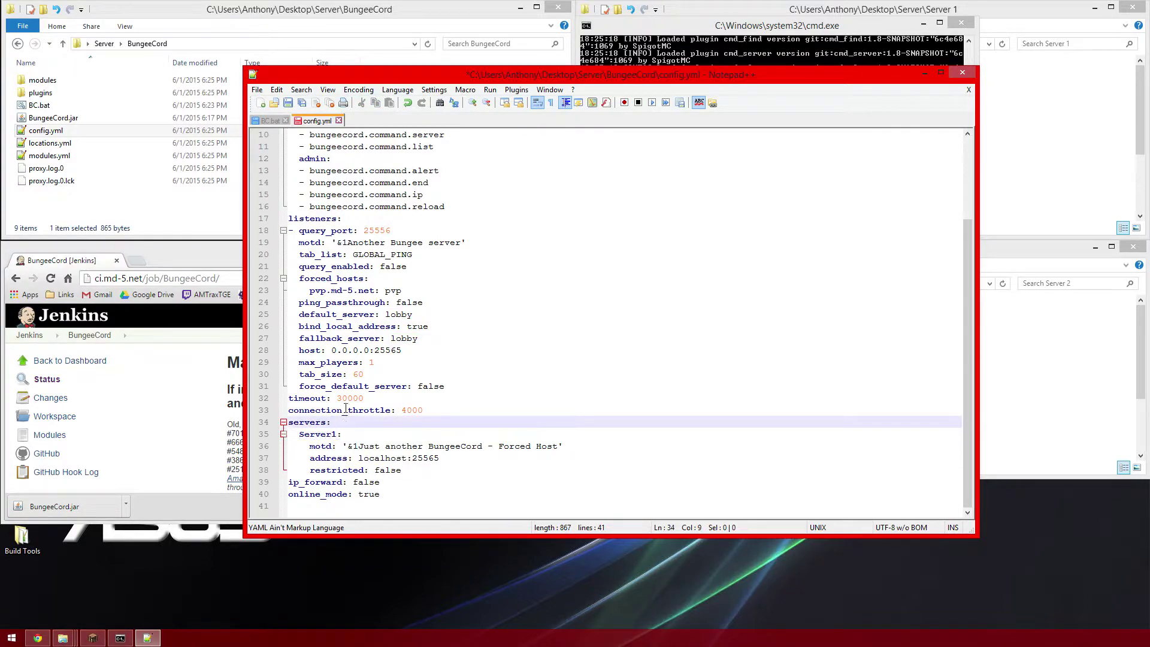
Step: Clear Server1's motd and change its address to localhost:25555
left_click_drag(556, 446, 349, 447)
key("BackSpace")
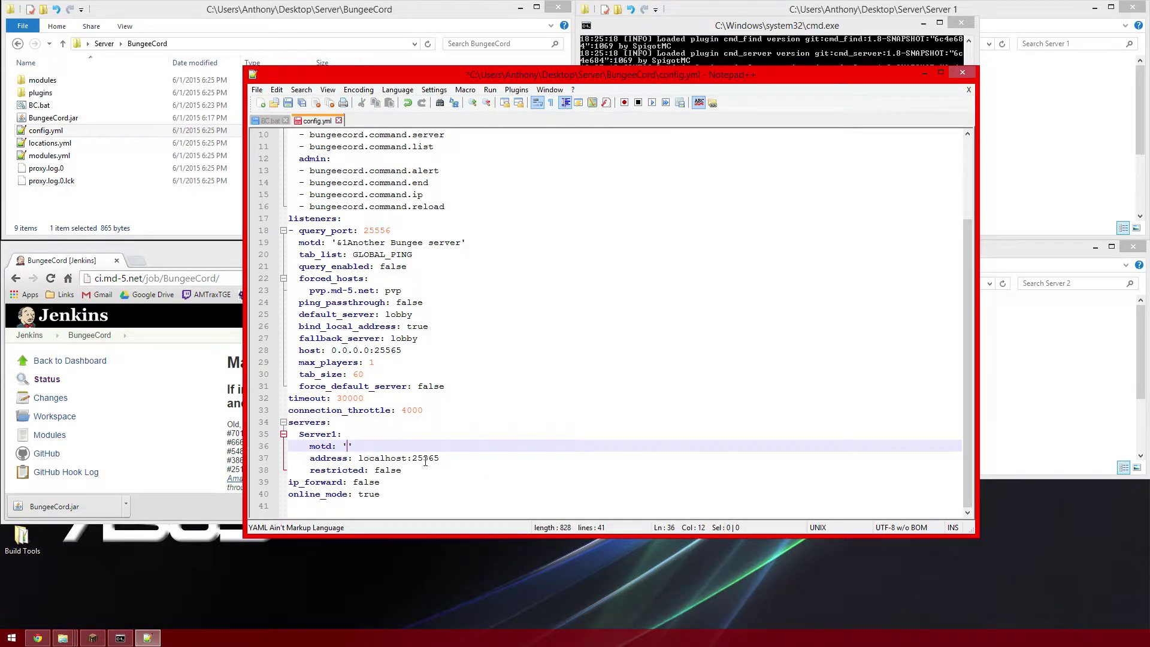
left_click_drag(427, 459, 440, 459)
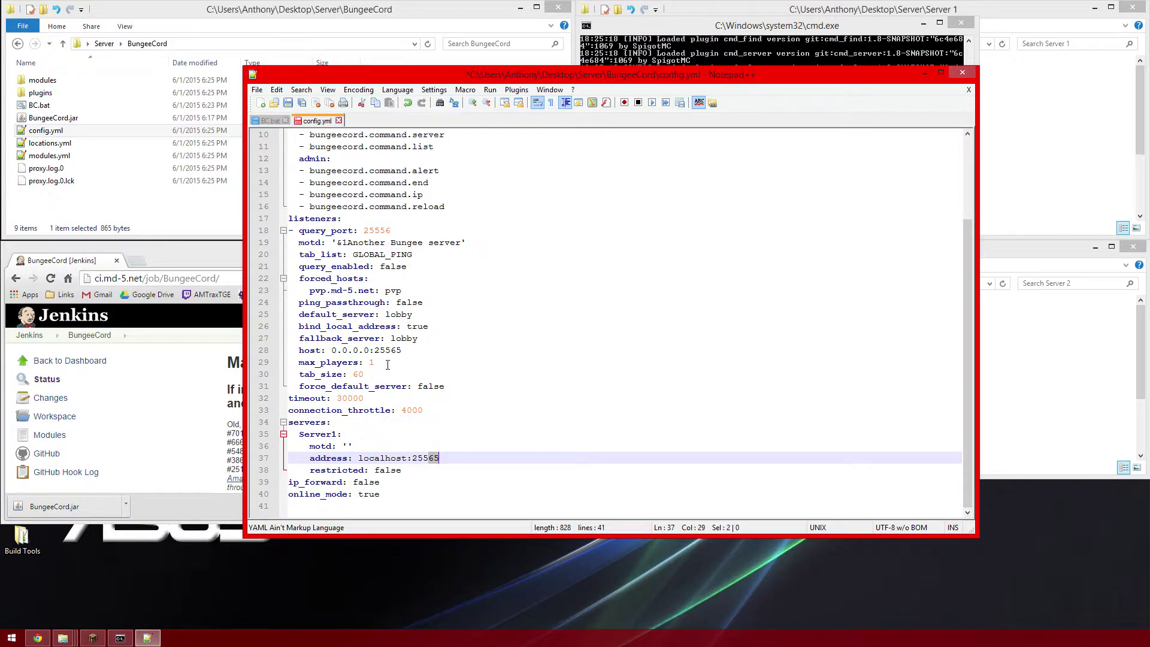
left_click(395, 350)
left_click_drag(429, 458, 434, 458)
type("5")
left_click(550, 421)
right_click(541, 422)
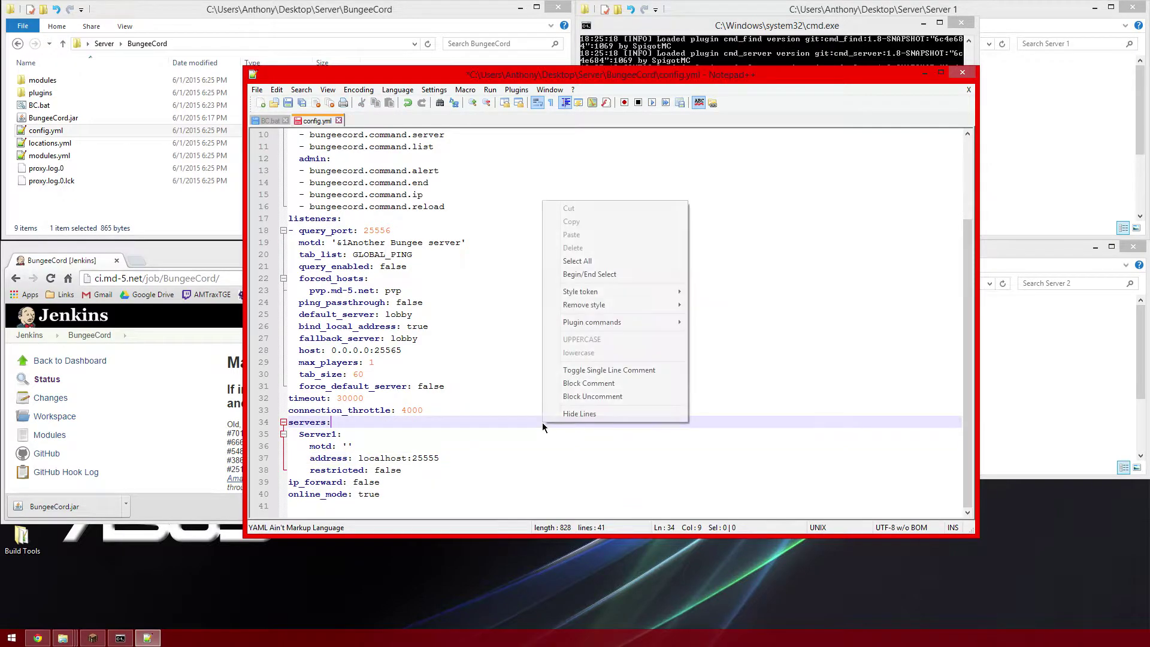
left_click(484, 420)
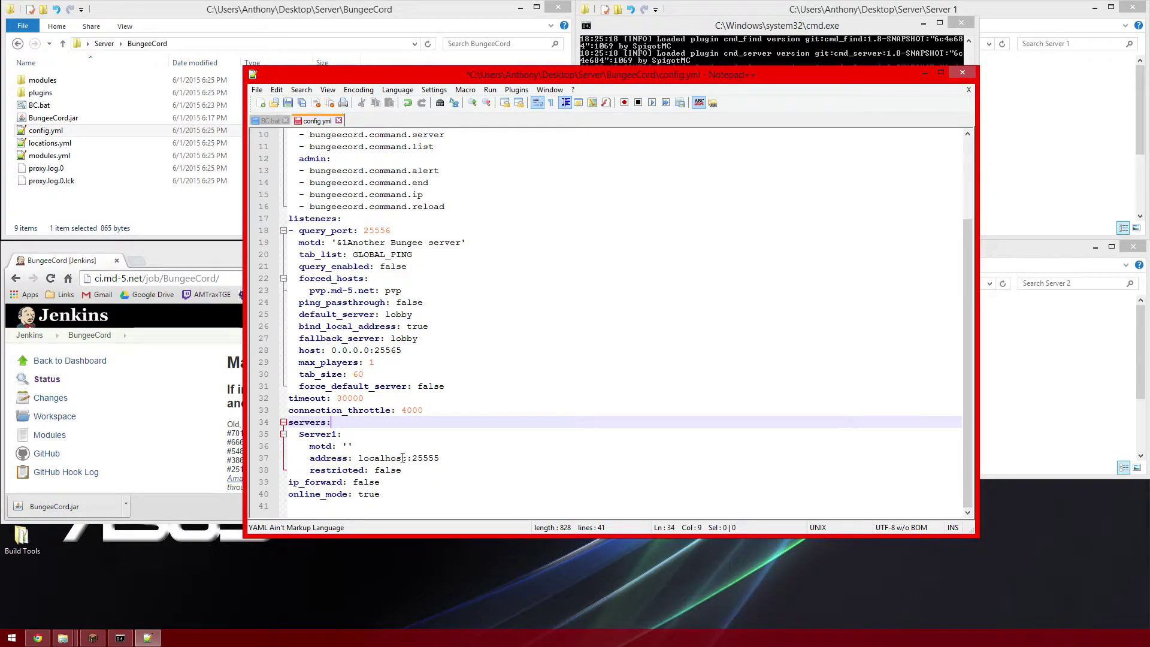
Step: Set ip_forward to true and review the default permission entries
left_click_drag(353, 482, 385, 482)
type("true")
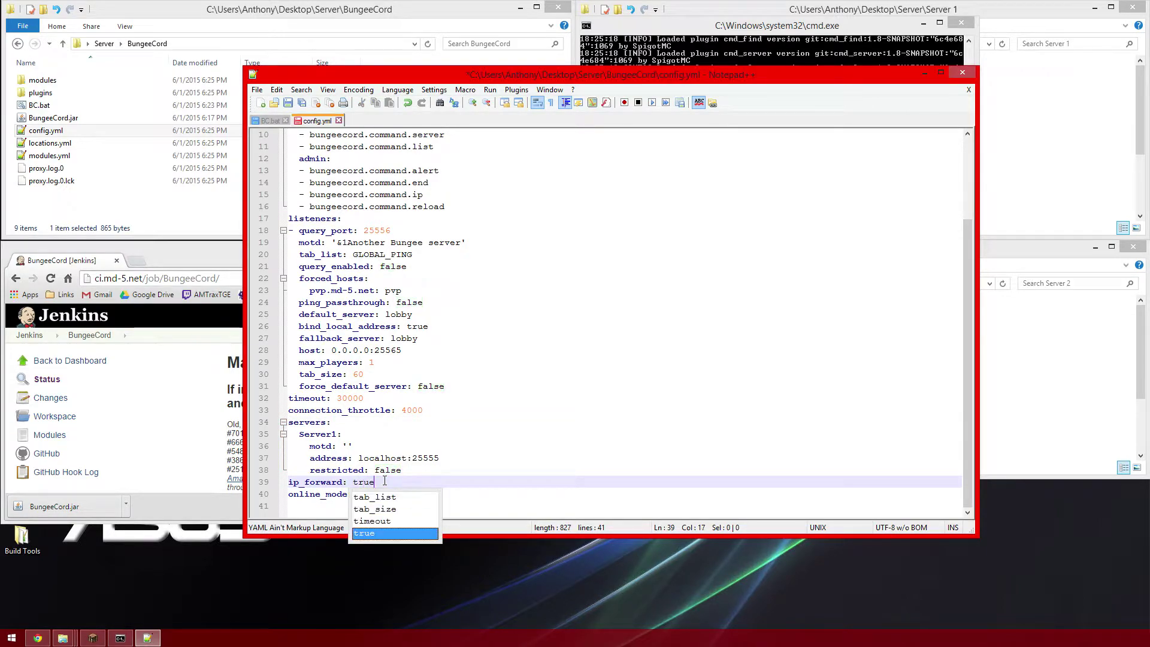
left_click(377, 446)
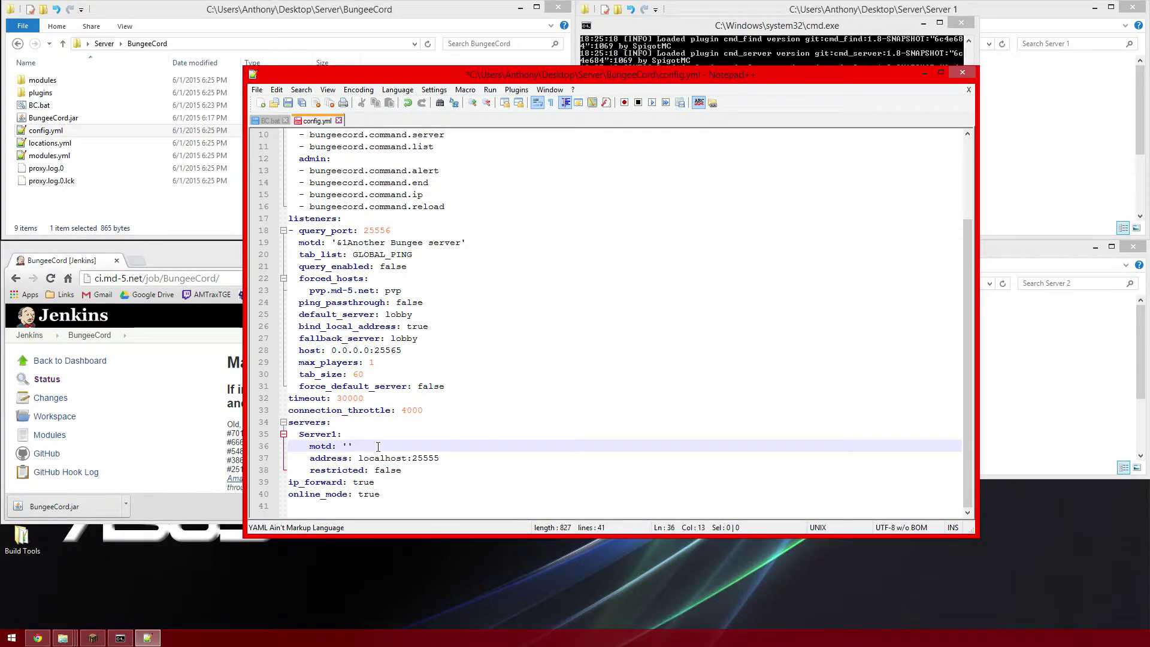
scroll(378, 446, "up", 3)
left_click_drag(445, 314, 347, 267)
left_click(451, 254)
left_click_drag(451, 255, 295, 230)
left_click(395, 231)
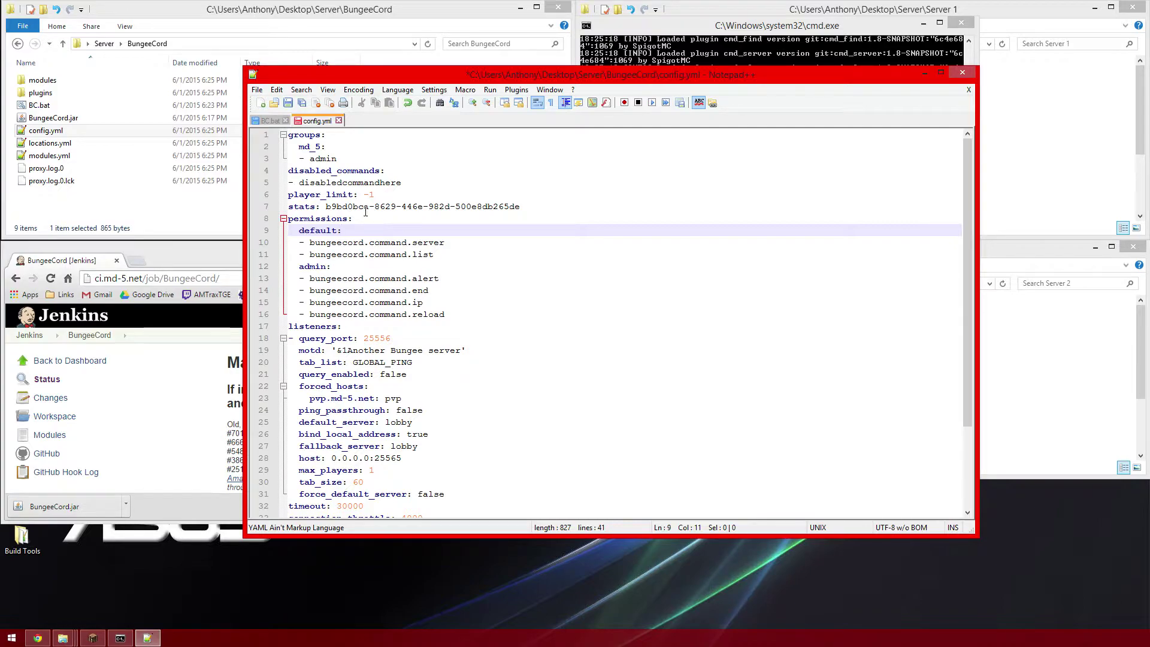
left_click_drag(321, 147, 299, 147)
type("Anthon")
key("BackSpace")
key("BackSpace")
key("BackSpace")
key("BackSpace")
key("BackSpace")
key("BackSpace")
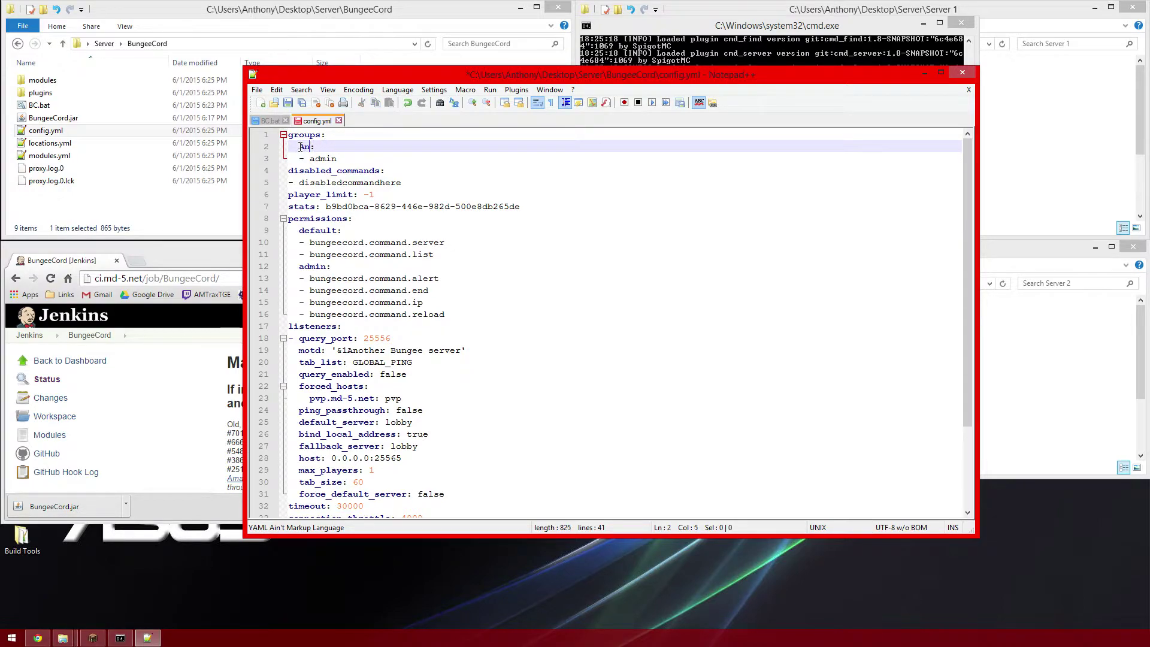
type("AMTraxTGE")
left_click_drag(342, 158, 310, 159)
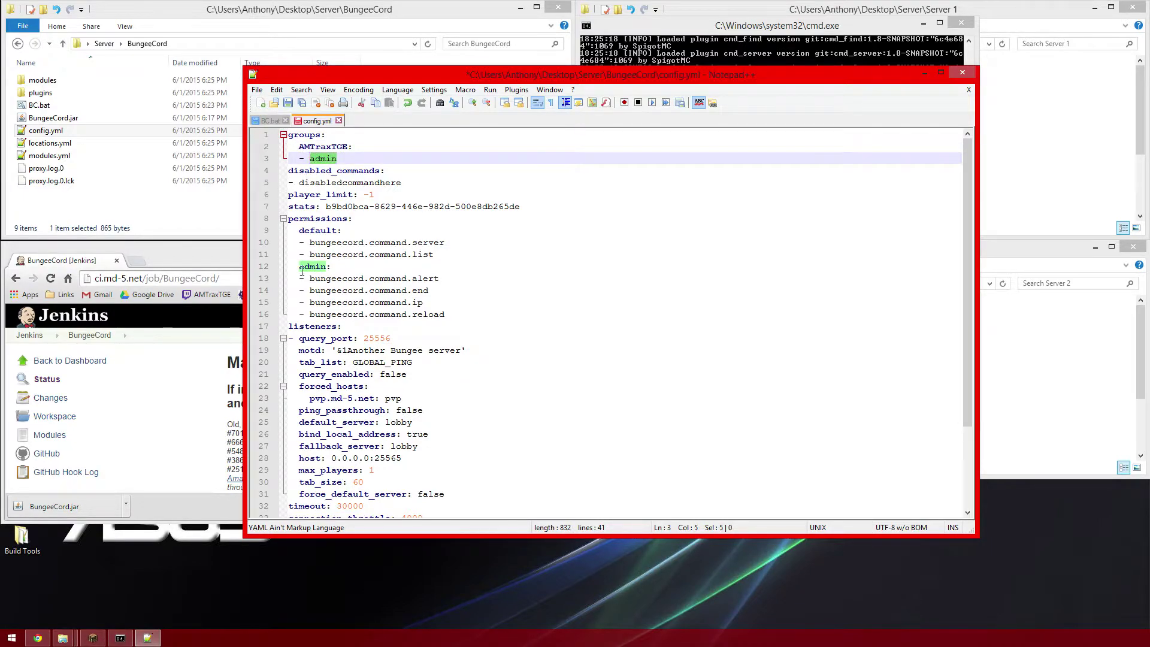
left_click_drag(299, 278, 474, 312)
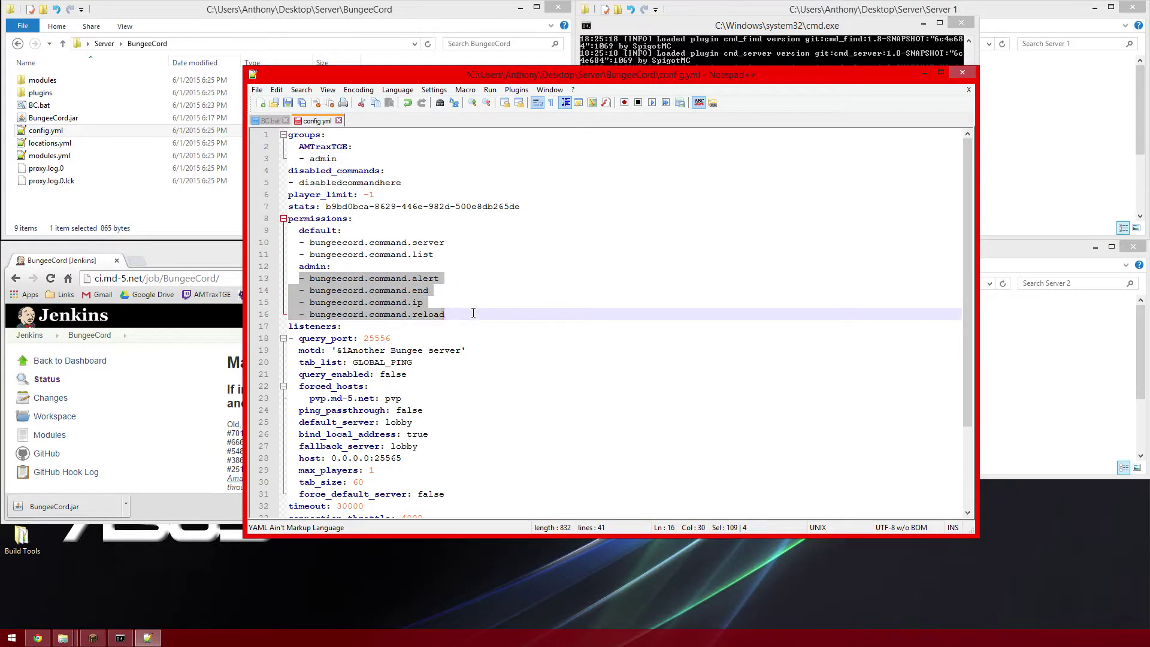
left_click(472, 313)
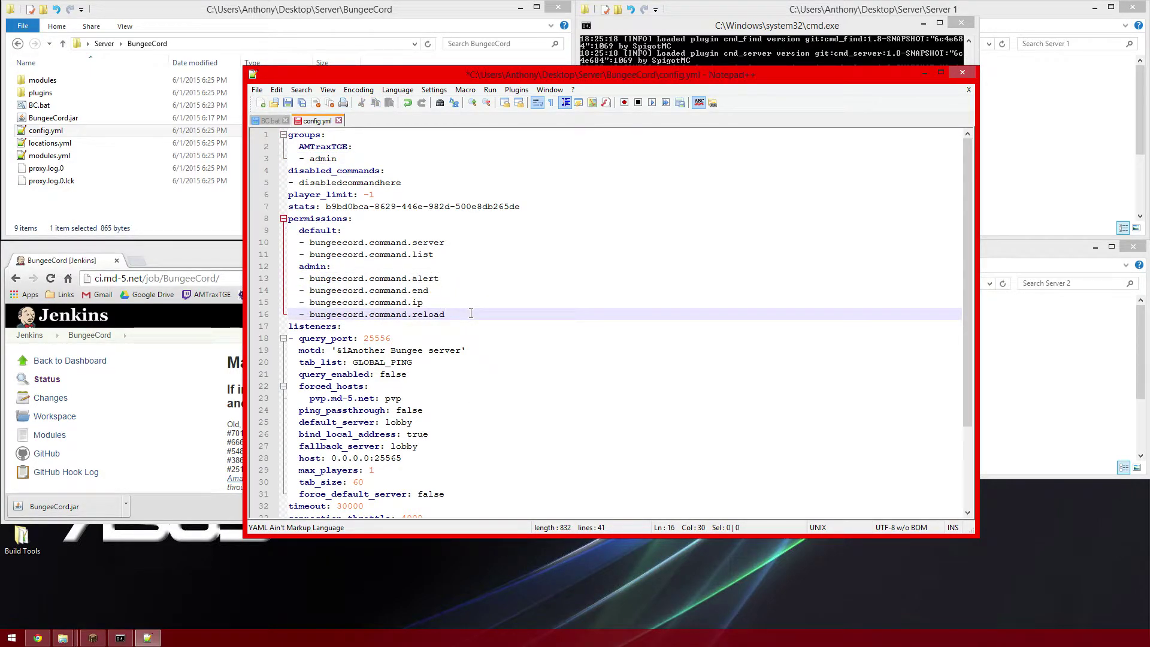
left_click(440, 278)
left_click_drag(417, 290, 429, 290)
left_click(429, 291)
Step: Paste a duplicate of the Server1 entry below it, aligned to the same indent
scroll(458, 328, "down", 3)
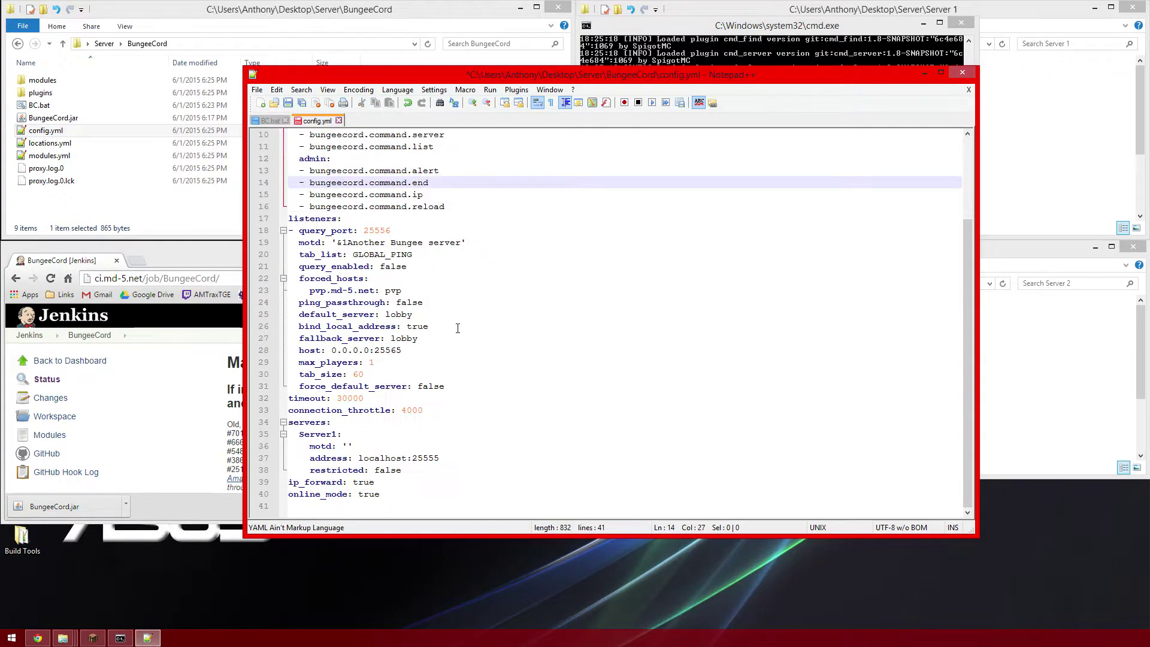
left_click_drag(410, 473, 301, 436)
key("ctrl+c")
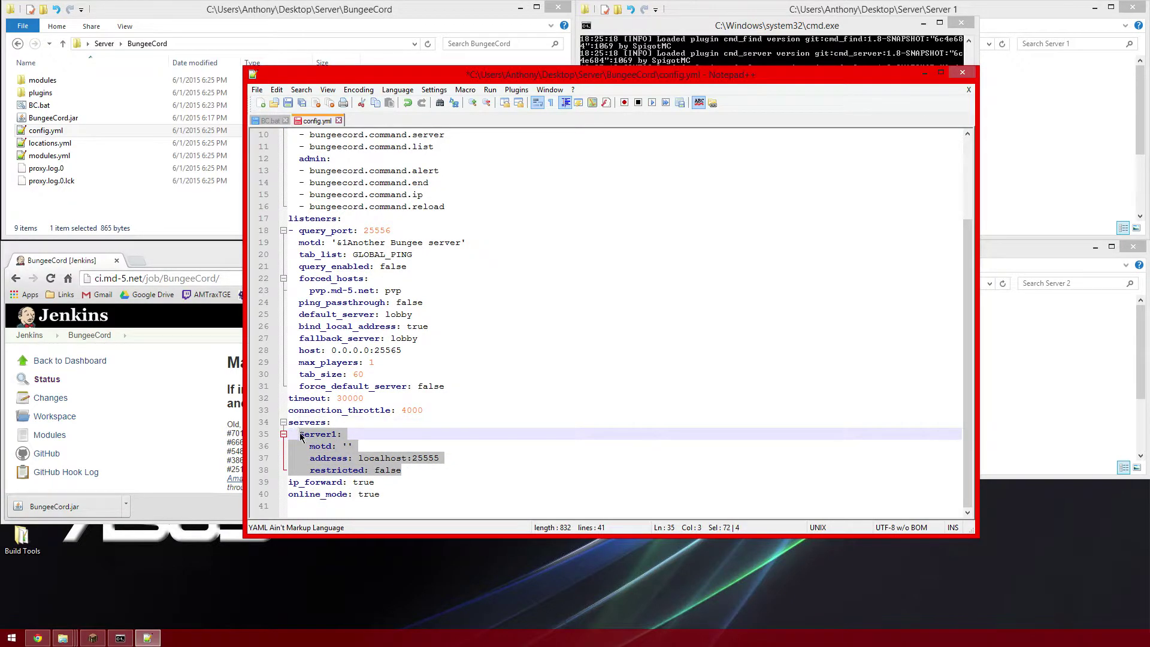
left_click(413, 471)
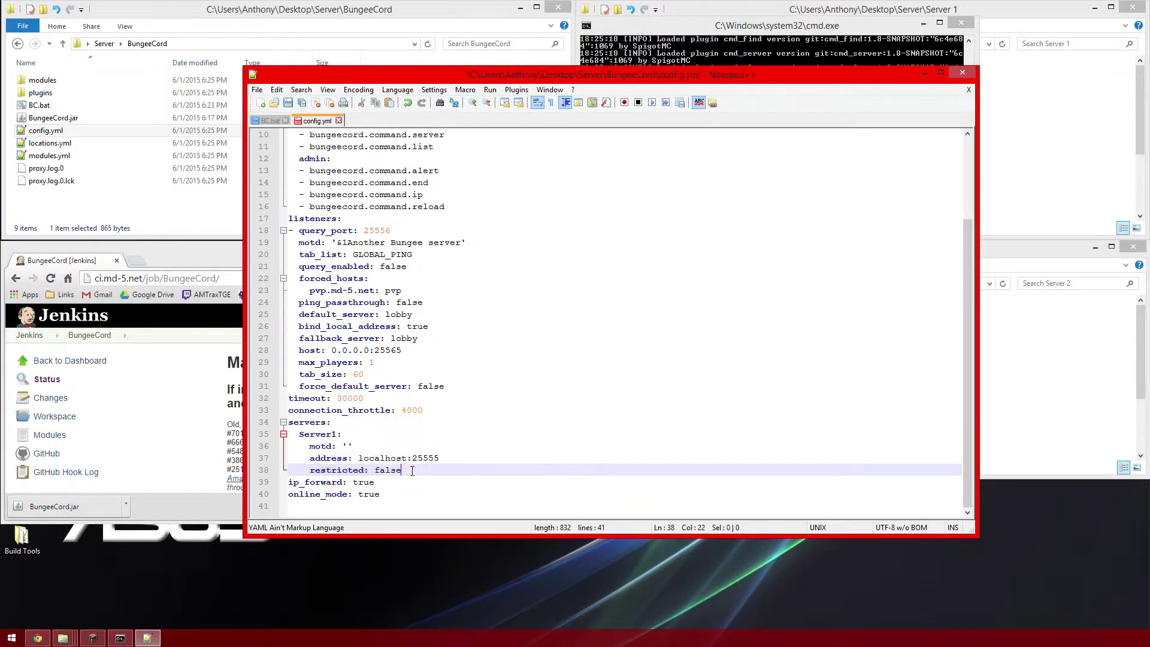
key("Return")
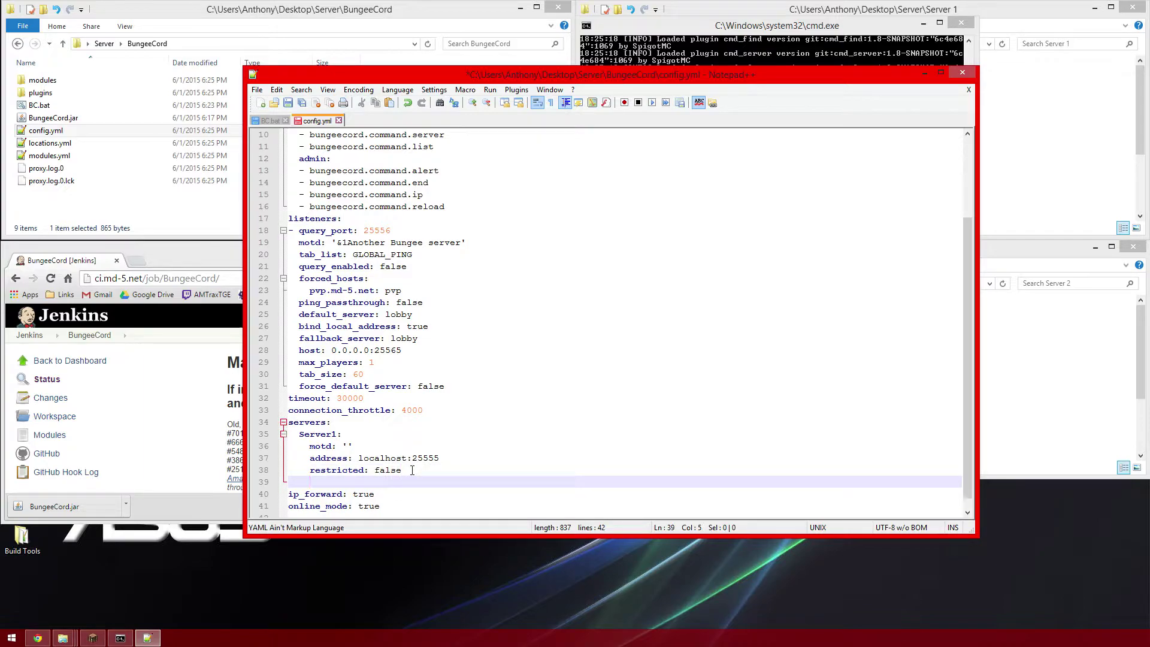
key("ctrl+v")
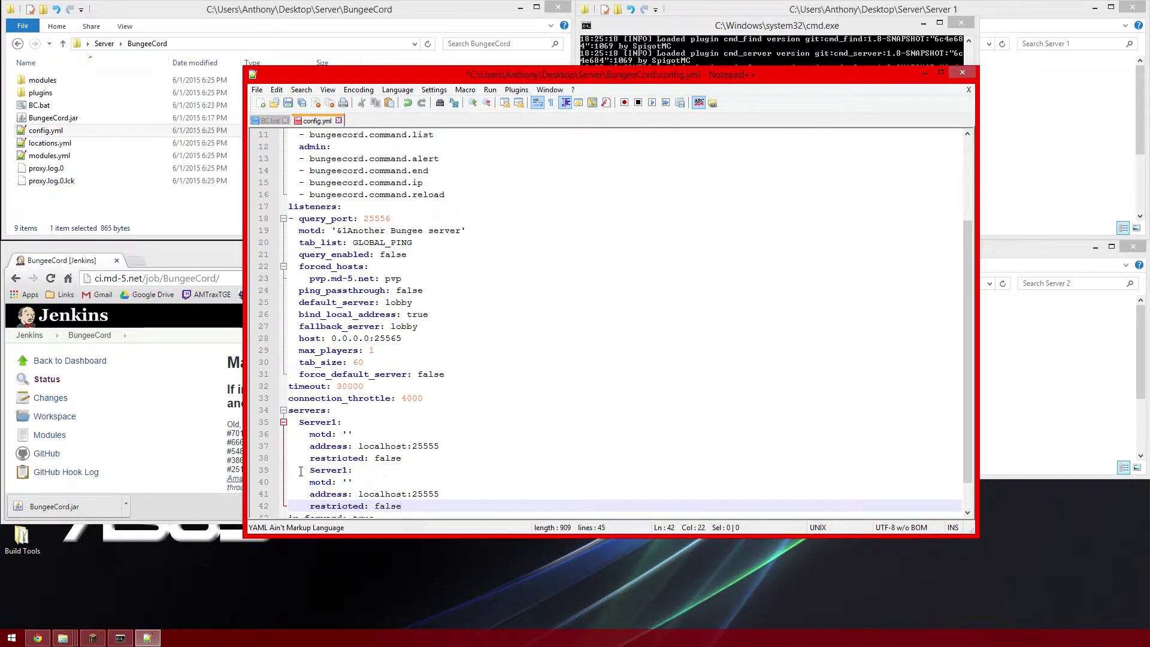
left_click(308, 471)
key("BackSpace")
key("BackSpace")
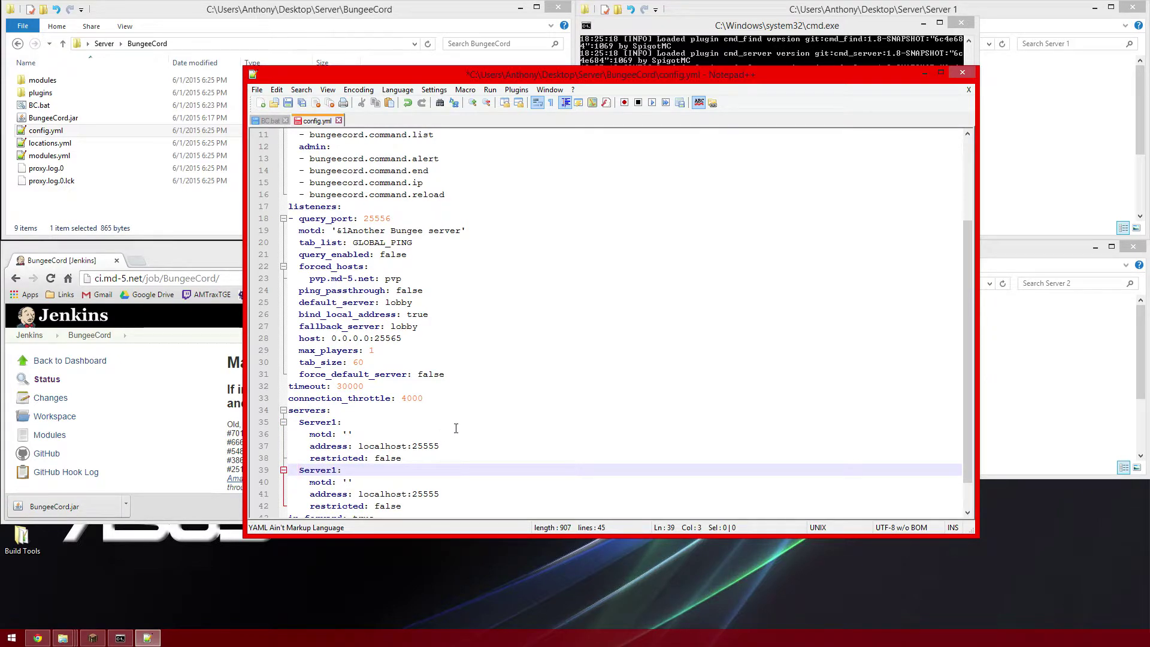
Step: Change the copied entry's port to 25556, then save config.yml and close Notepad++
scroll(454, 432, "down", 1)
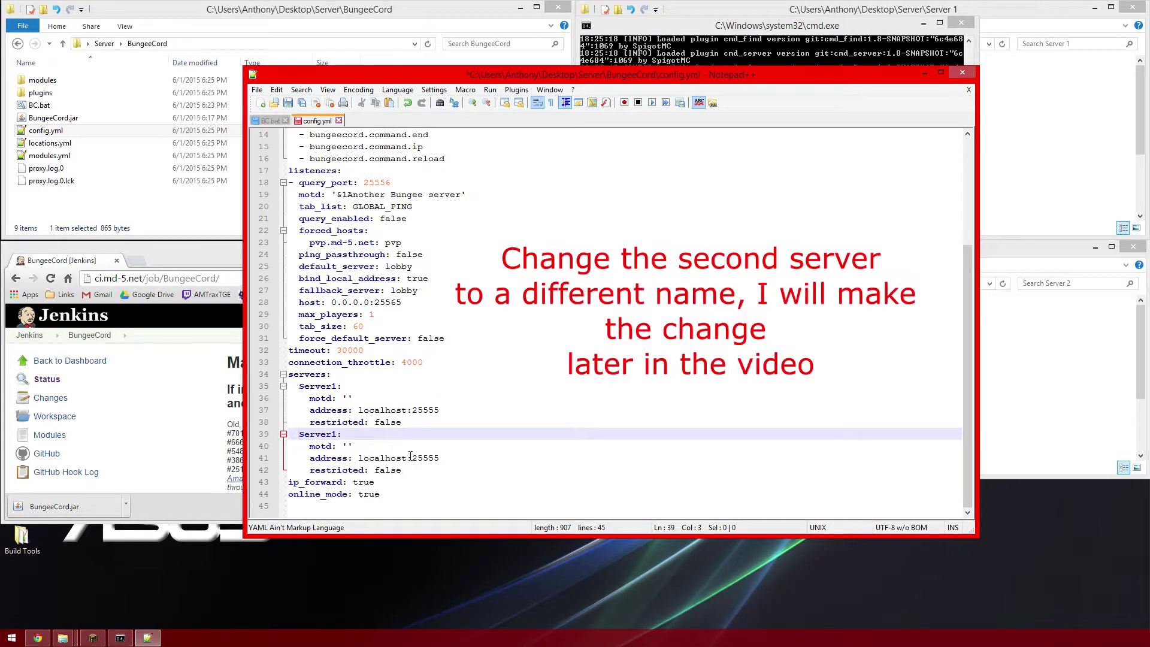
left_click_drag(440, 459, 435, 459)
left_click(442, 458)
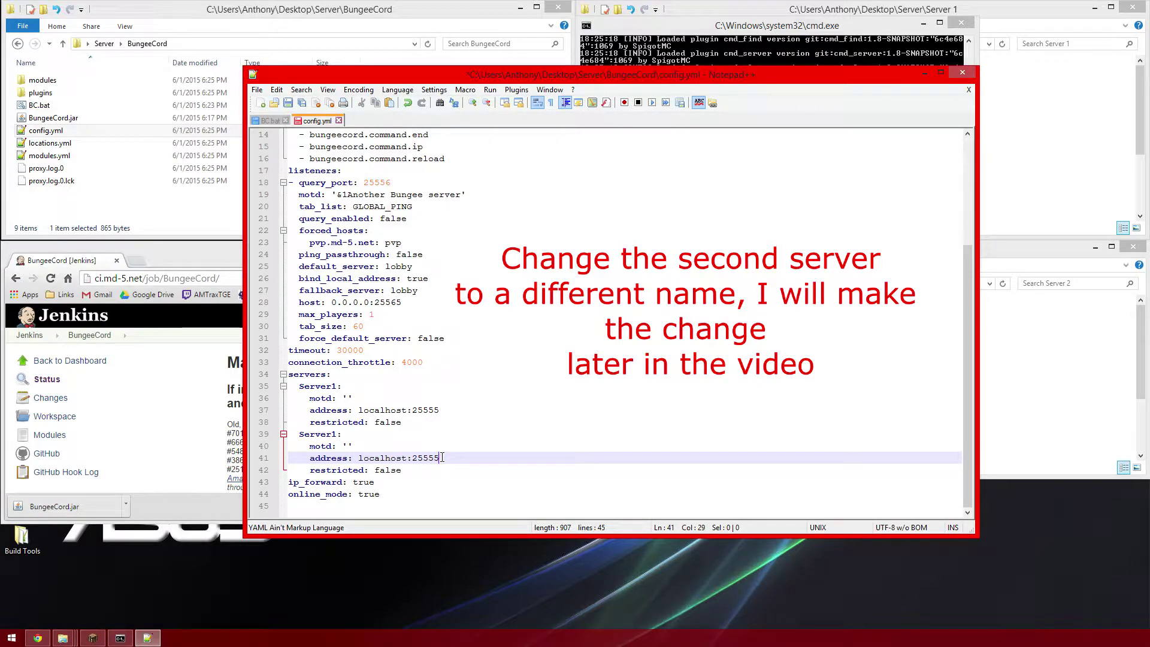
type("6")
double_click(449, 458)
left_click(450, 459)
left_click(289, 105)
left_click(963, 73)
Step: Start Server 1 by running Run.bat in its folder and centre its console
left_click_drag(801, 21, 309, 21)
left_click(713, 156)
scroll(695, 160, "down", 3)
double_click(653, 151)
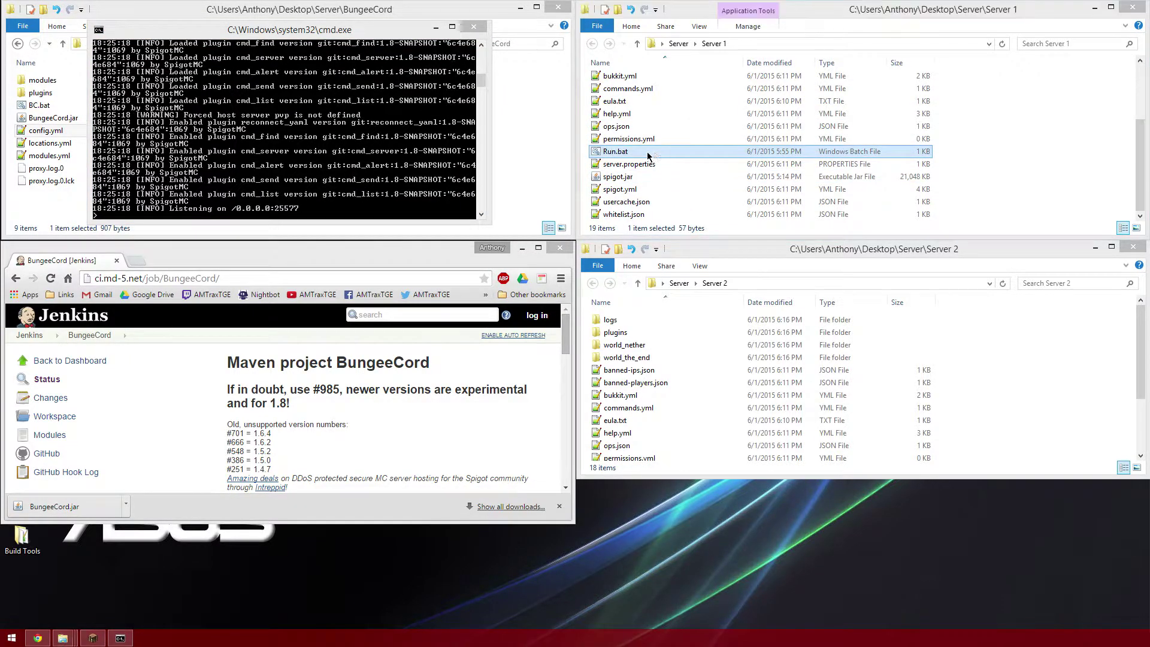
left_click_drag(117, 120, 343, 243)
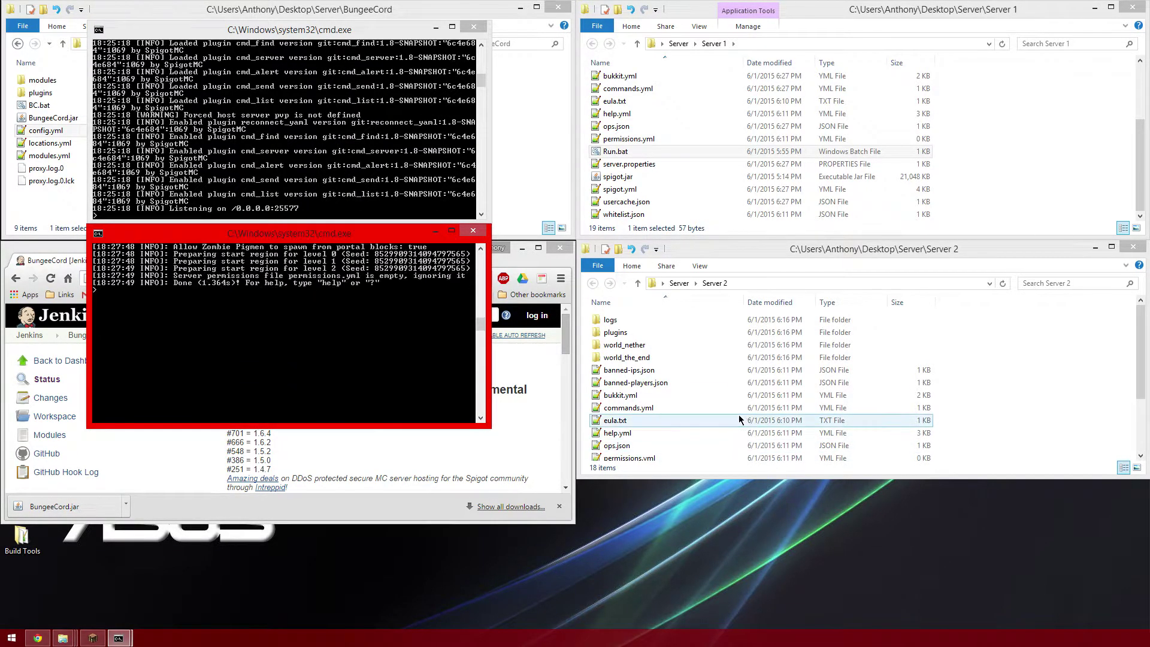
scroll(343, 393, "up", 10)
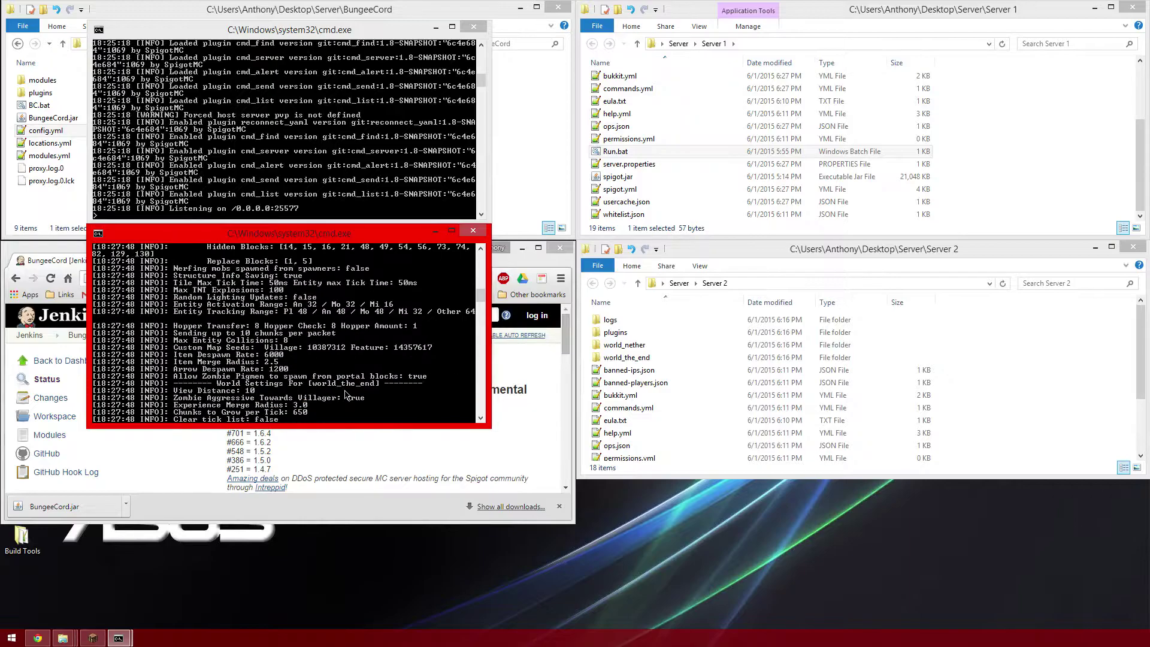
scroll(348, 394, "down", 10)
scroll(350, 395, "up", 12)
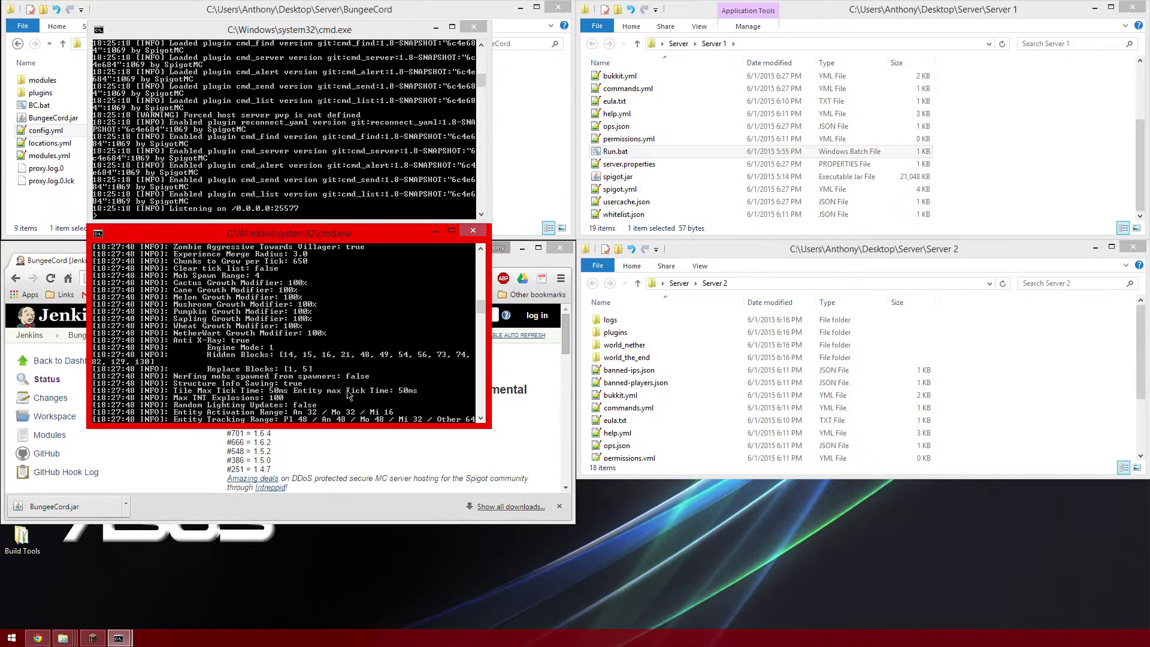
Step: Stop Server 1 with 'stop' and shut down the BungeeCord proxy with 'end'
left_click(288, 172)
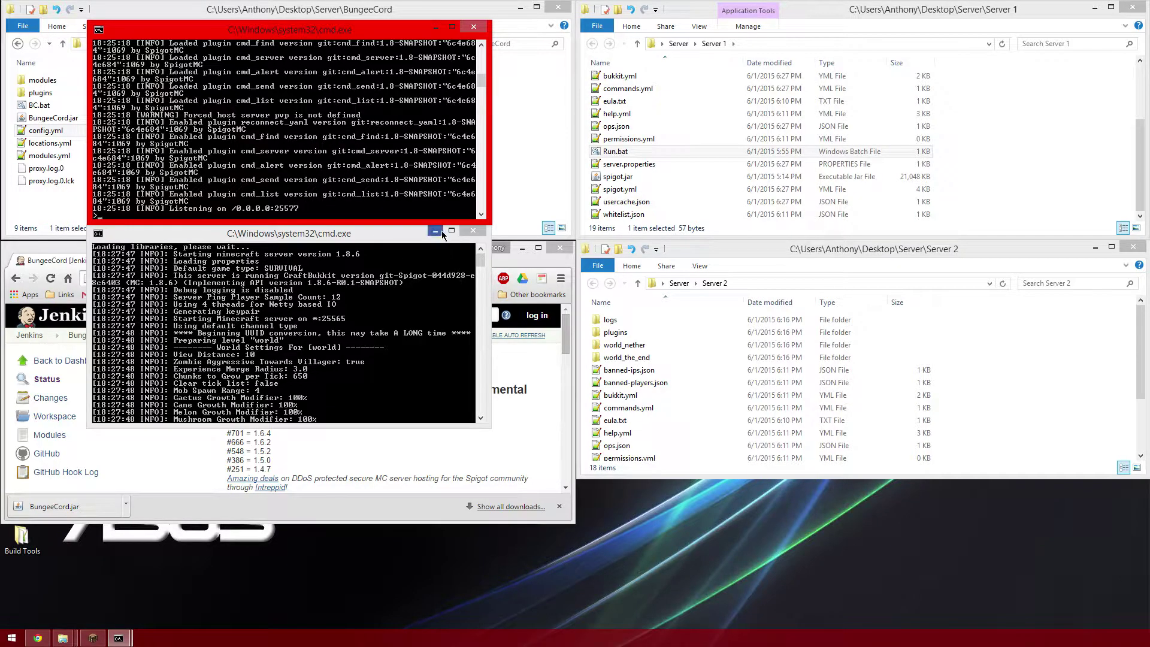
left_click(424, 286)
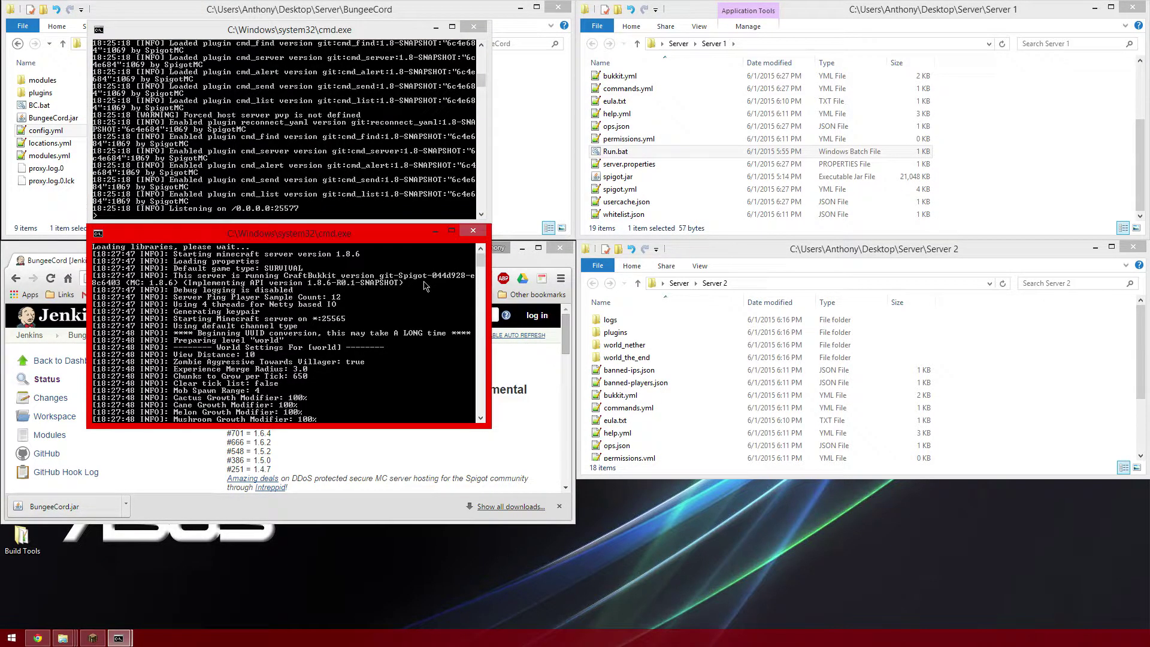
type("stop")
key("Return")
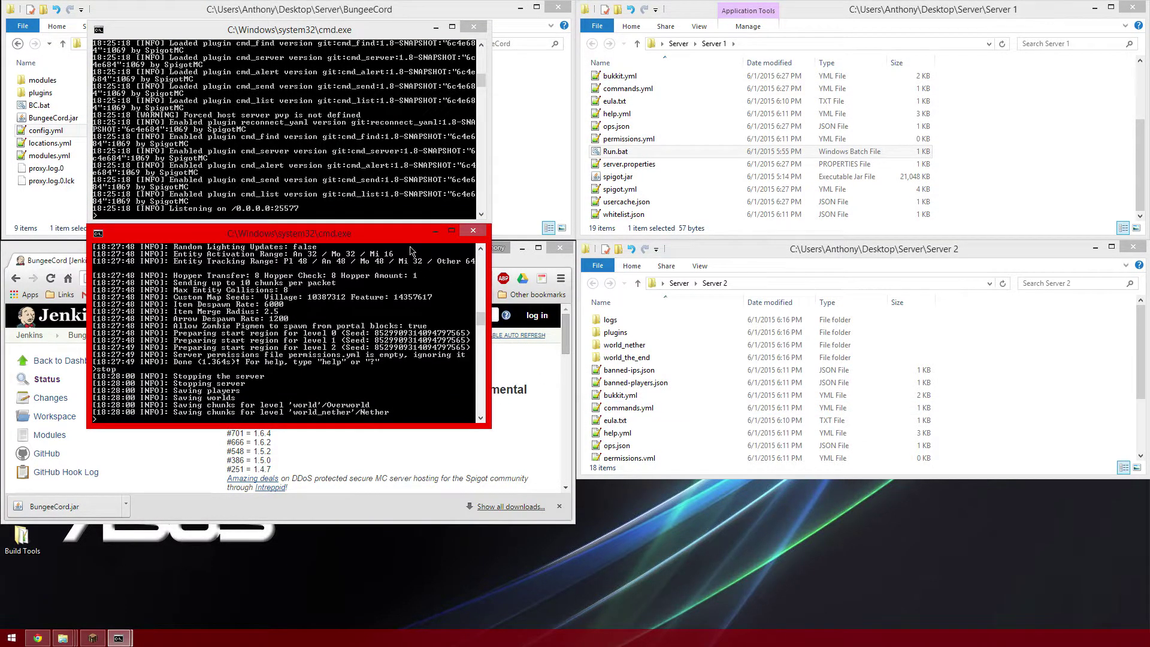
left_click(316, 174)
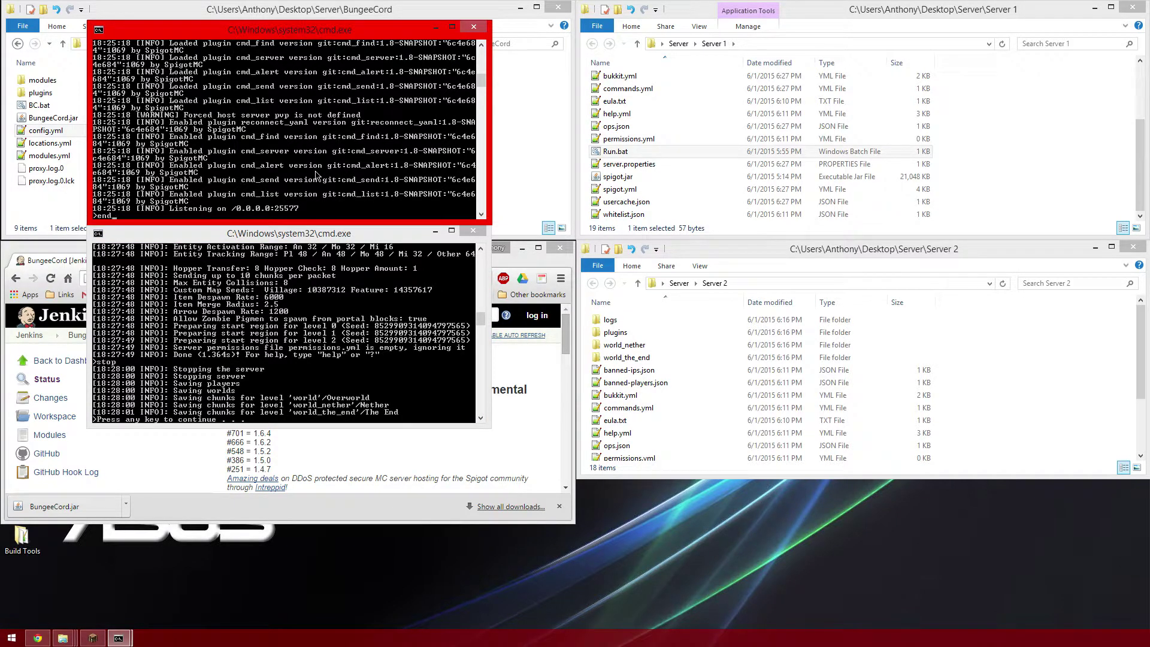
type("end")
key("Return")
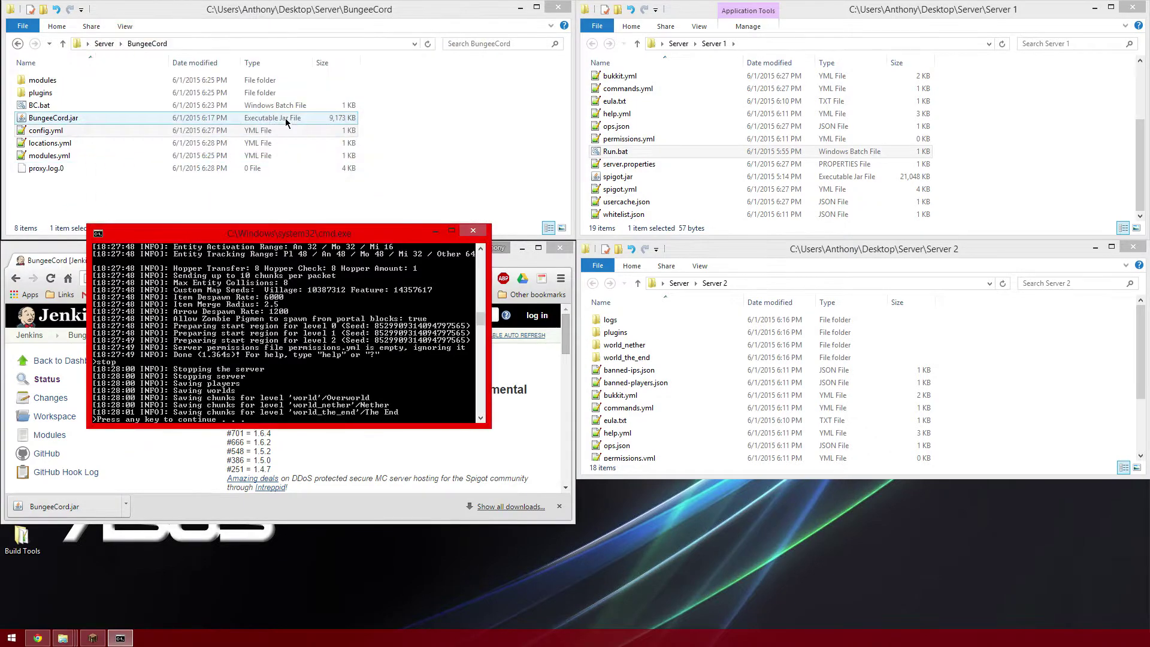
Step: Relaunch BC.bat, read the 'Default server lobby is not defined' error, and close the Server 1 console
left_click(39, 105)
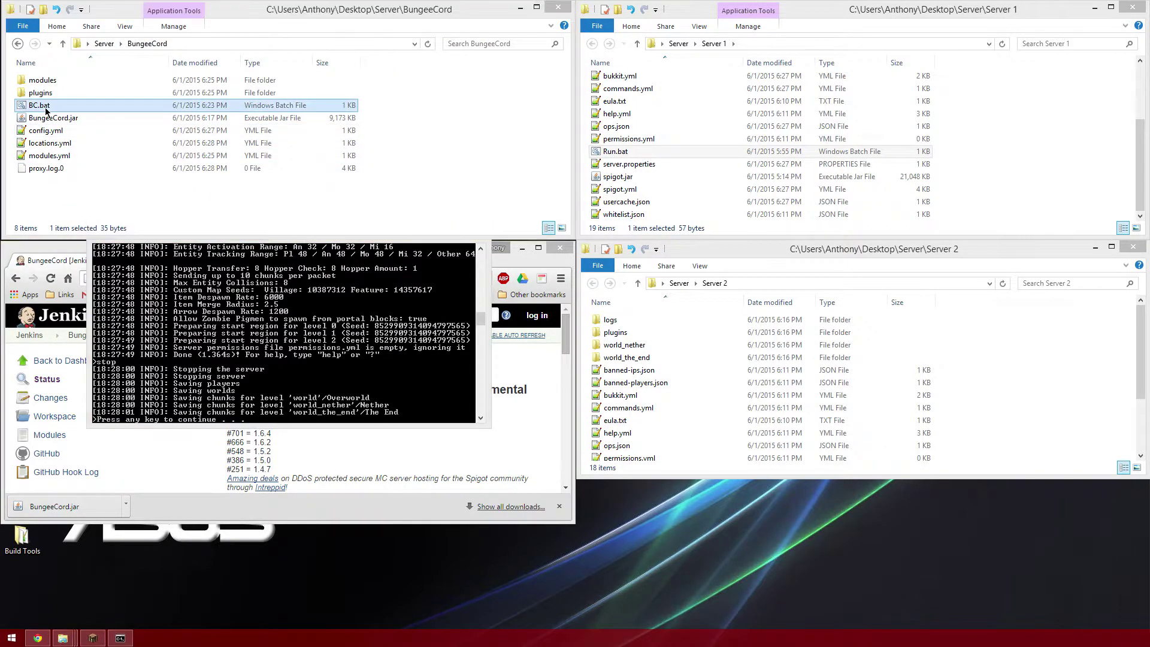
left_click_drag(208, 43, 296, 41)
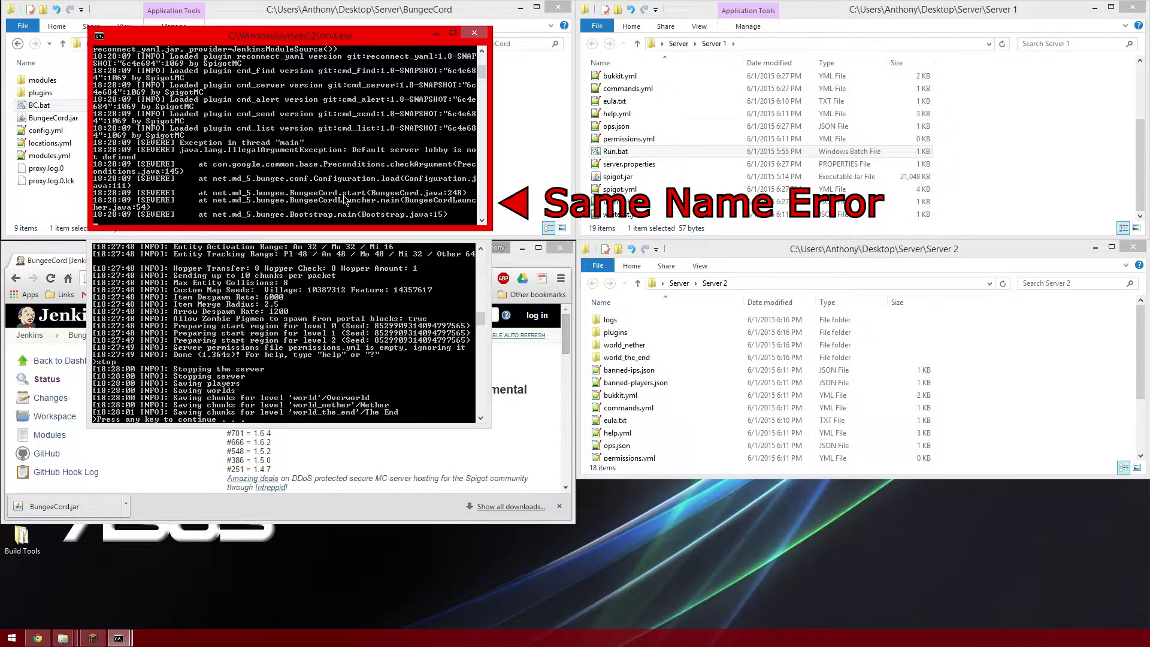
scroll(346, 199, "down", 6)
scroll(346, 200, "up", 12)
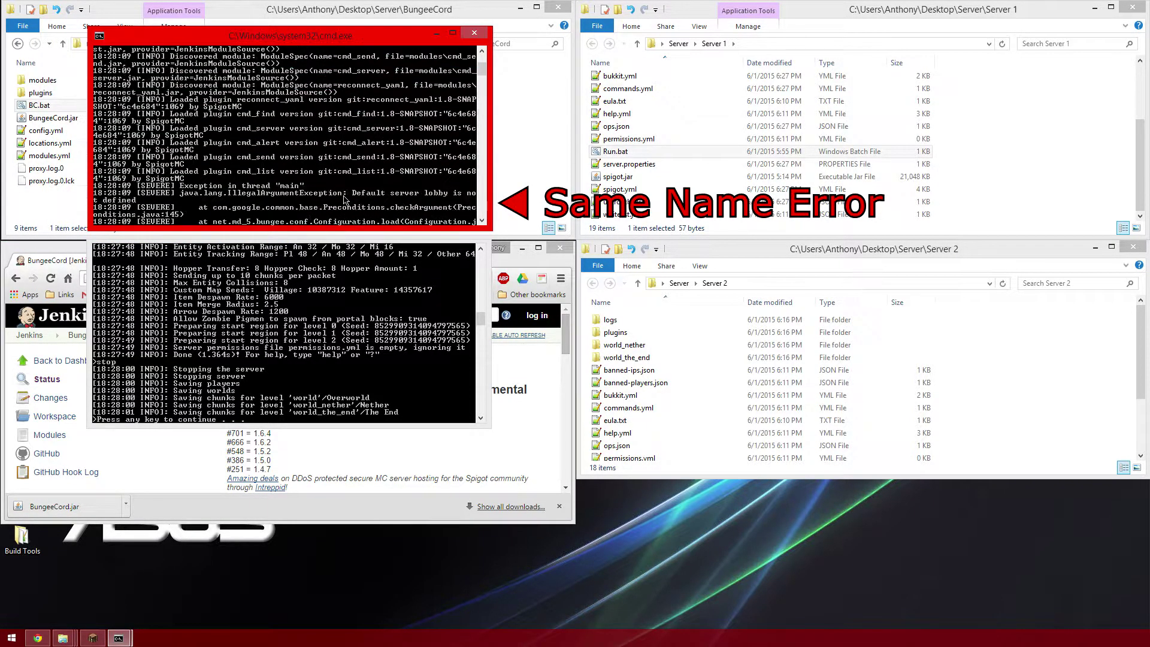
scroll(346, 200, "down", 2)
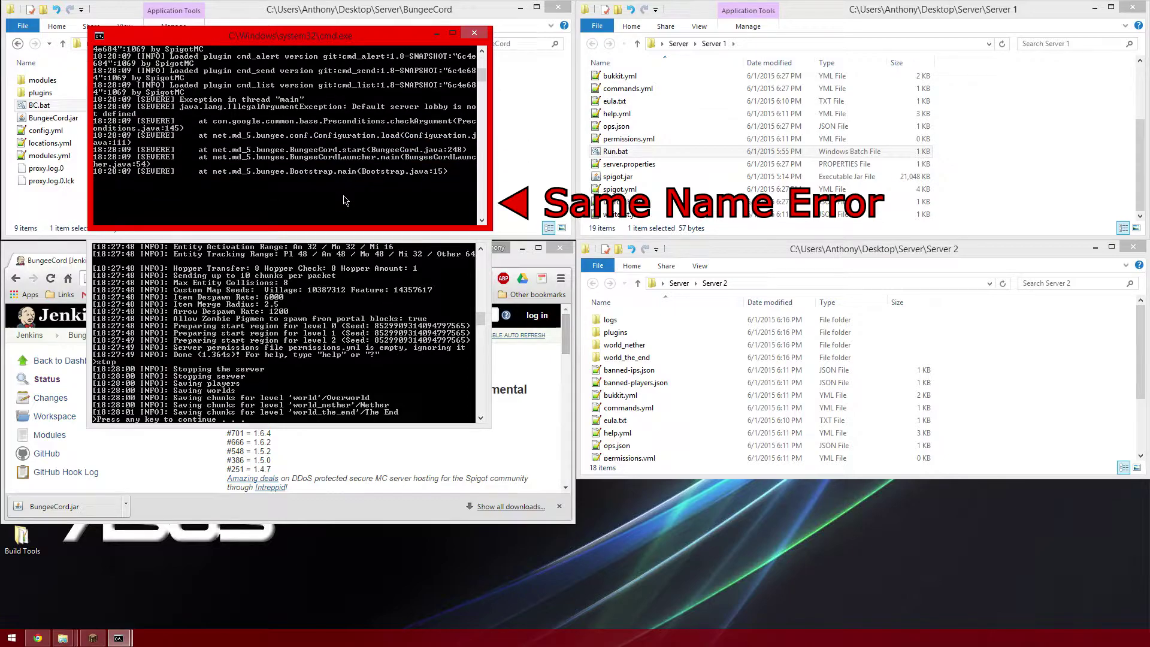
left_click(372, 335)
scroll(377, 336, "down", 2)
key("Return")
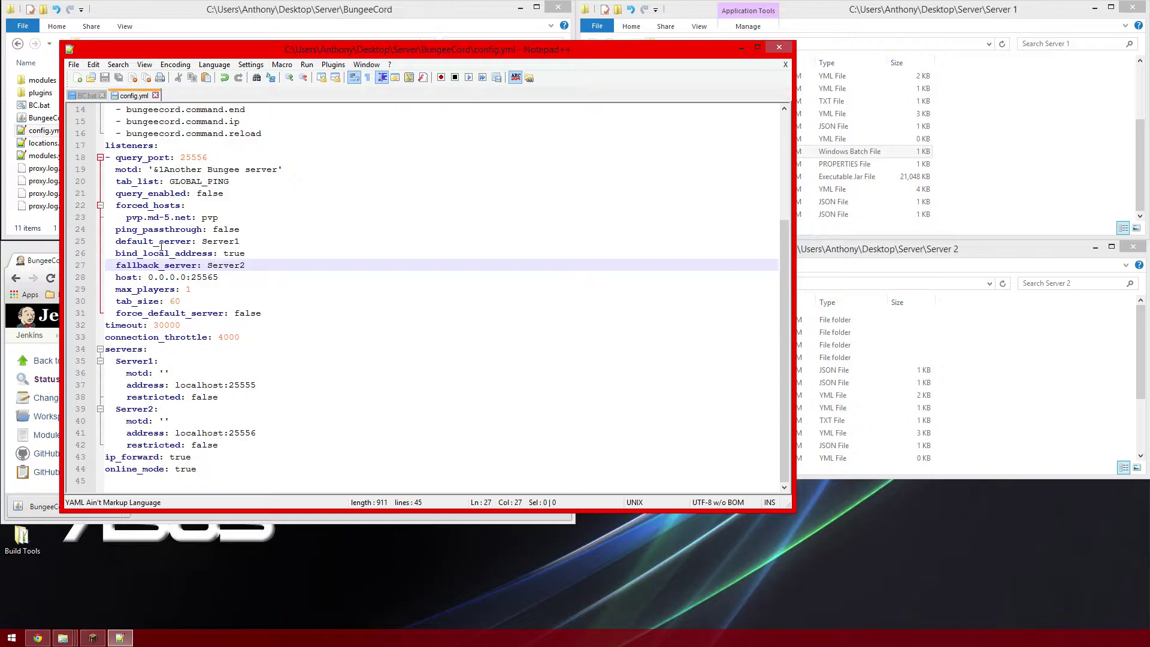
Step: Compare default_server Server1 against fallback_server Server2 and the servers list entries
left_click_drag(117, 237, 195, 238)
left_click(202, 241)
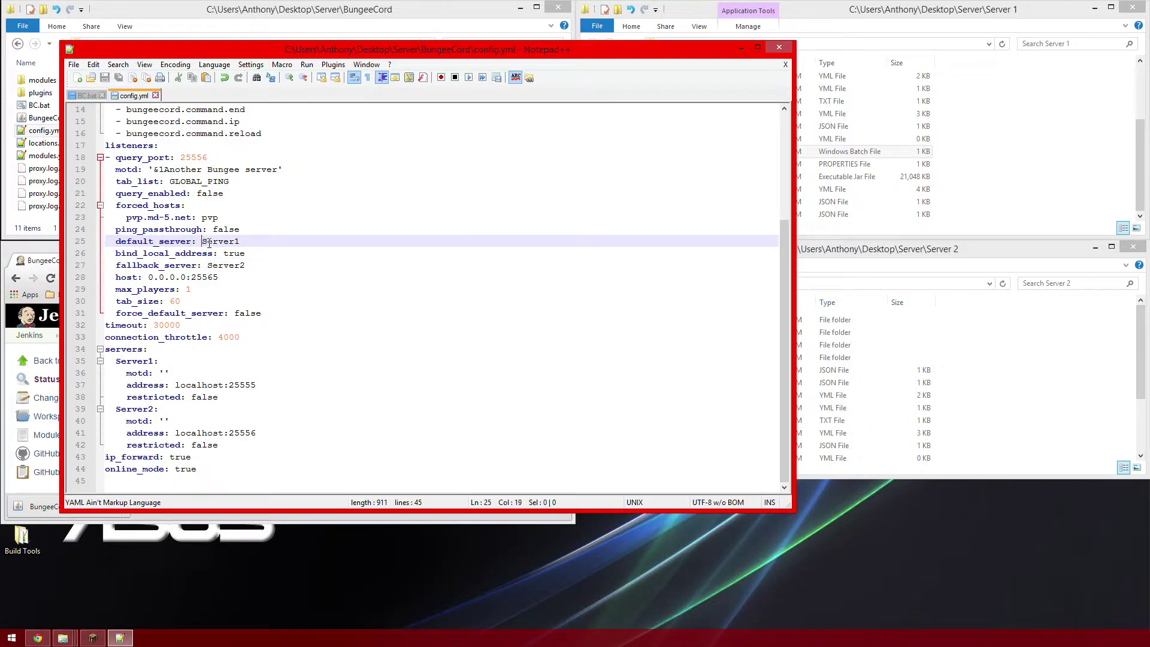
double_click(209, 243)
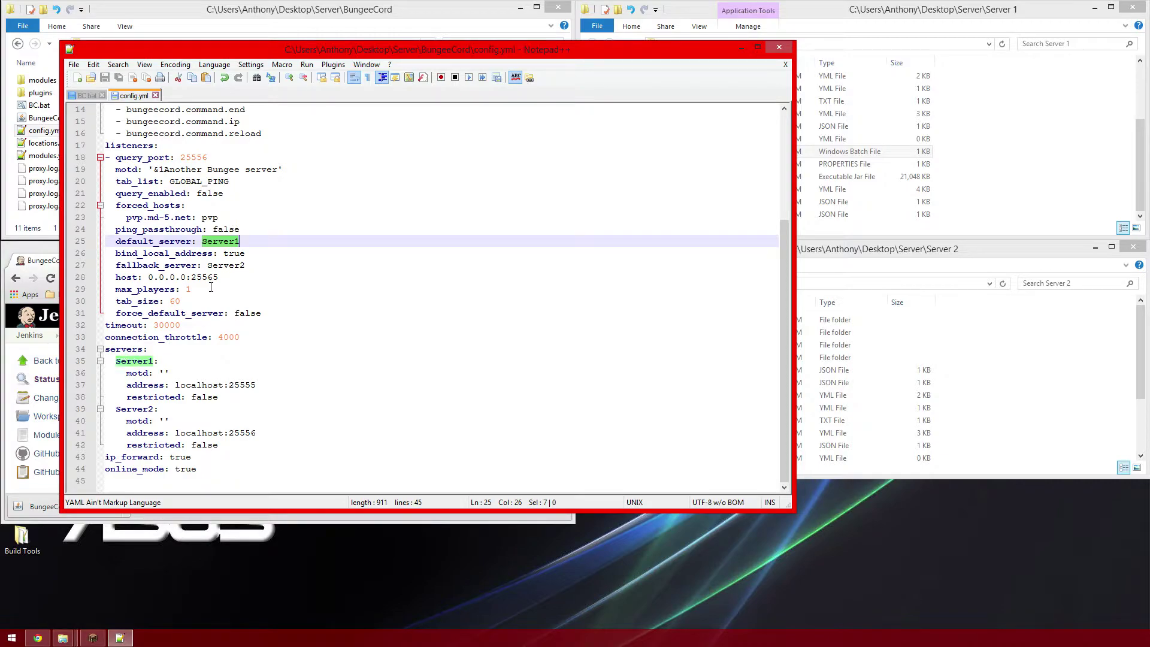
left_click_drag(208, 265, 245, 265)
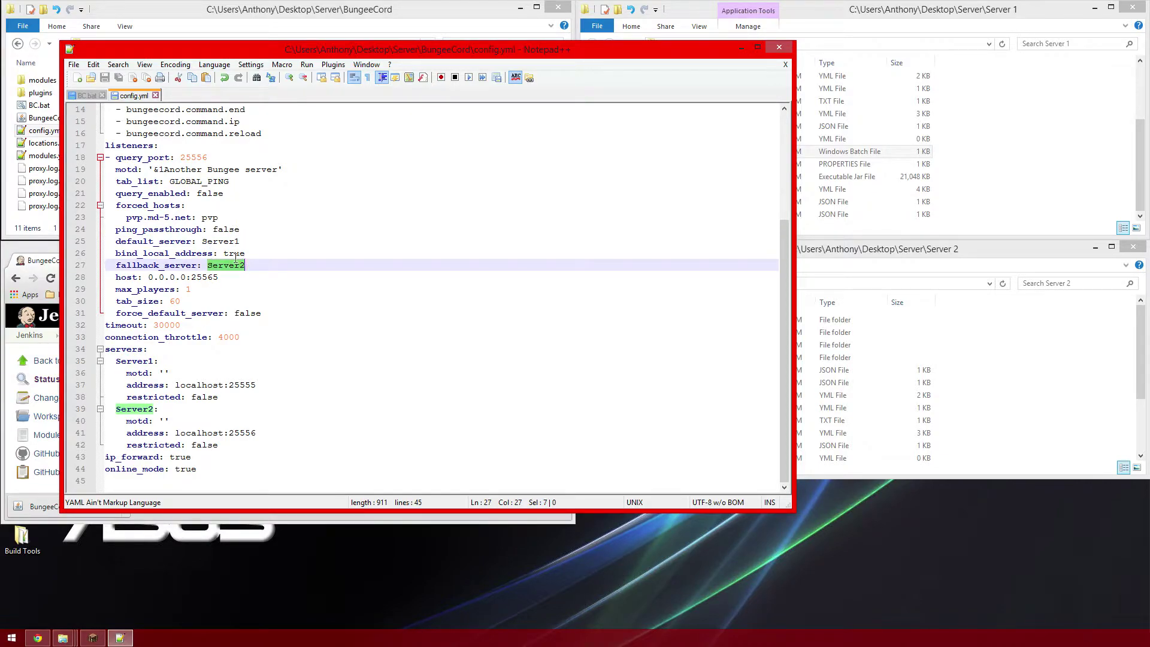
double_click(206, 242)
left_click_drag(211, 265, 246, 266)
left_click_drag(116, 359, 167, 354)
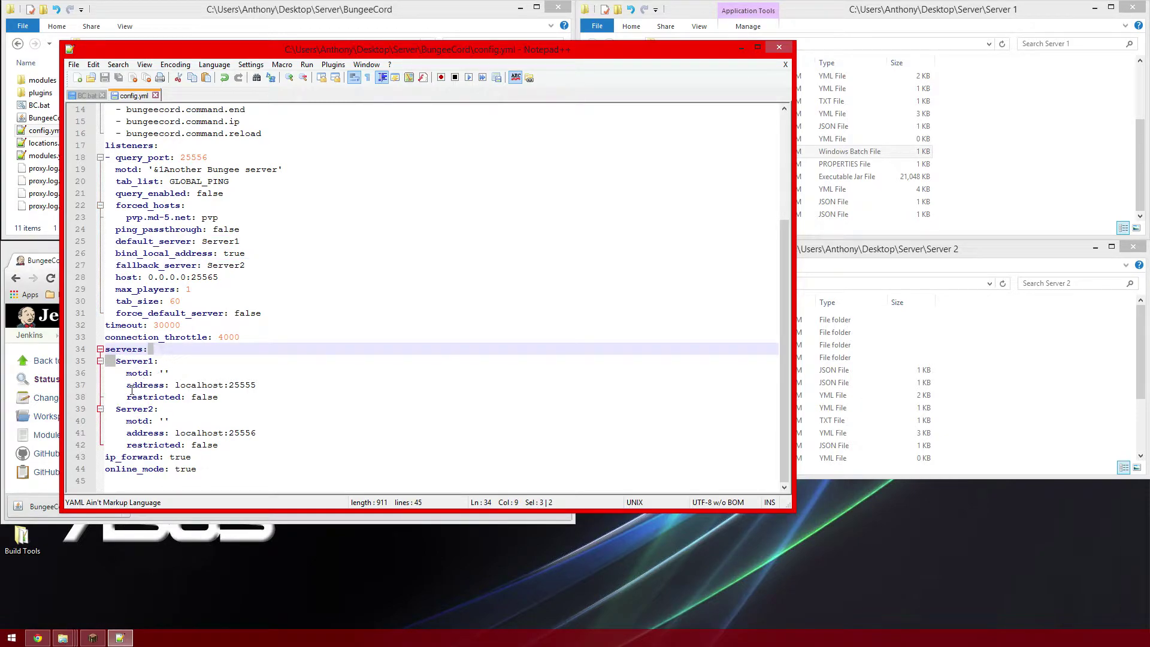
left_click_drag(114, 411, 169, 408)
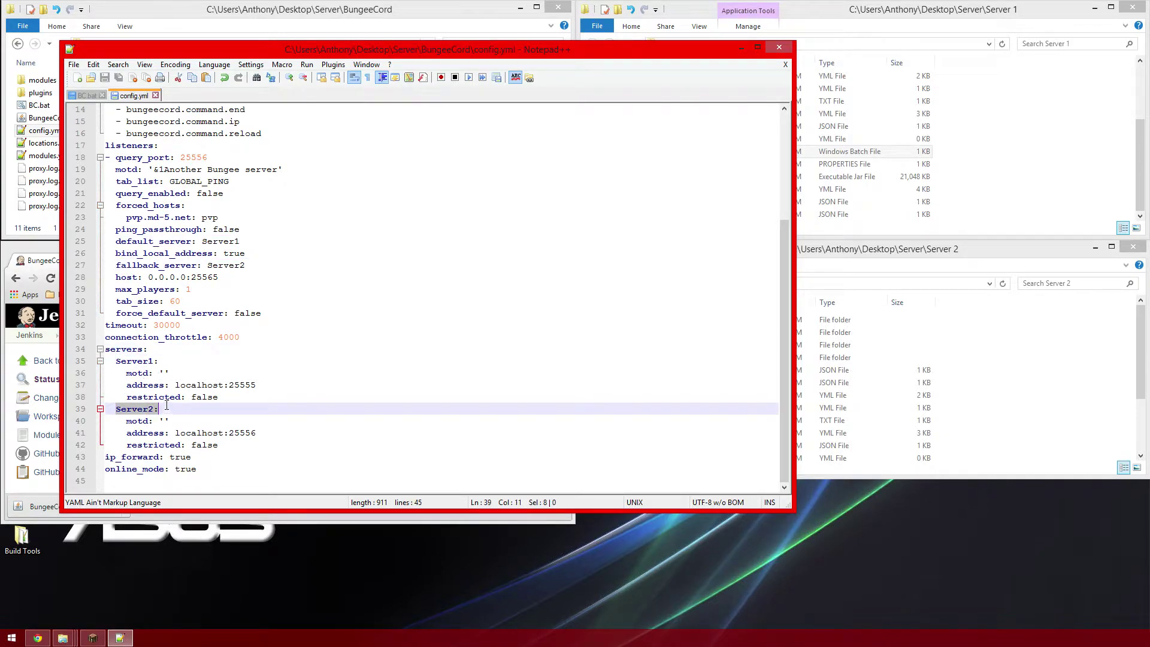
Step: Change fallback_server from Server2 to Server1, save config.yml, and close Notepad++
left_click(250, 266)
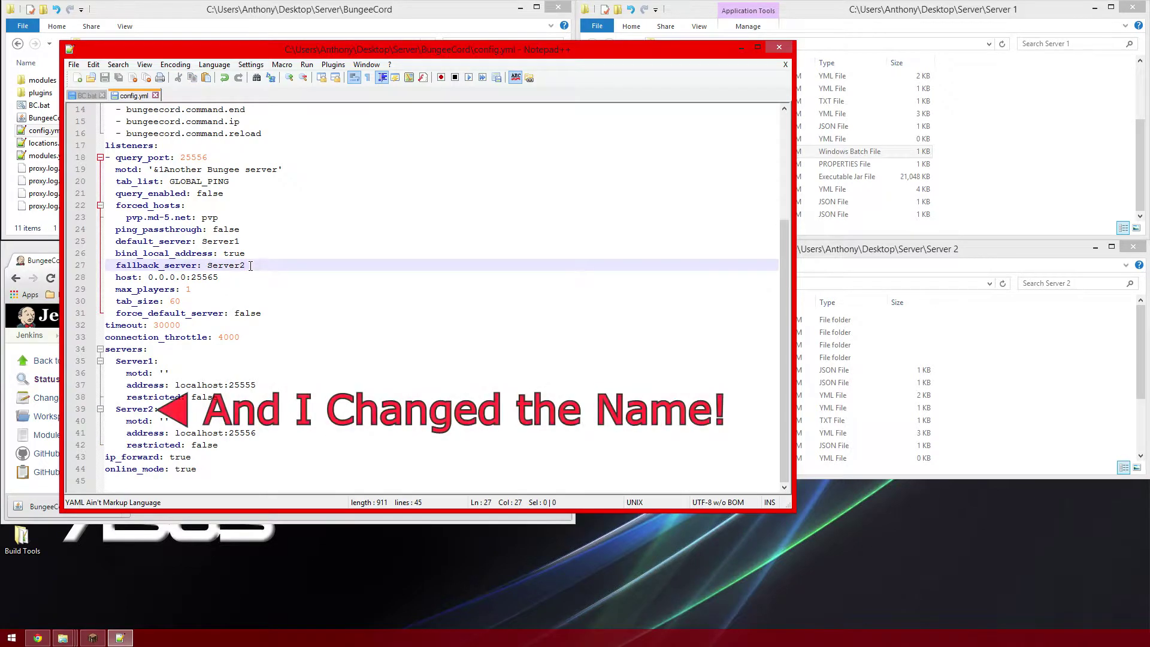
key("BackSpace")
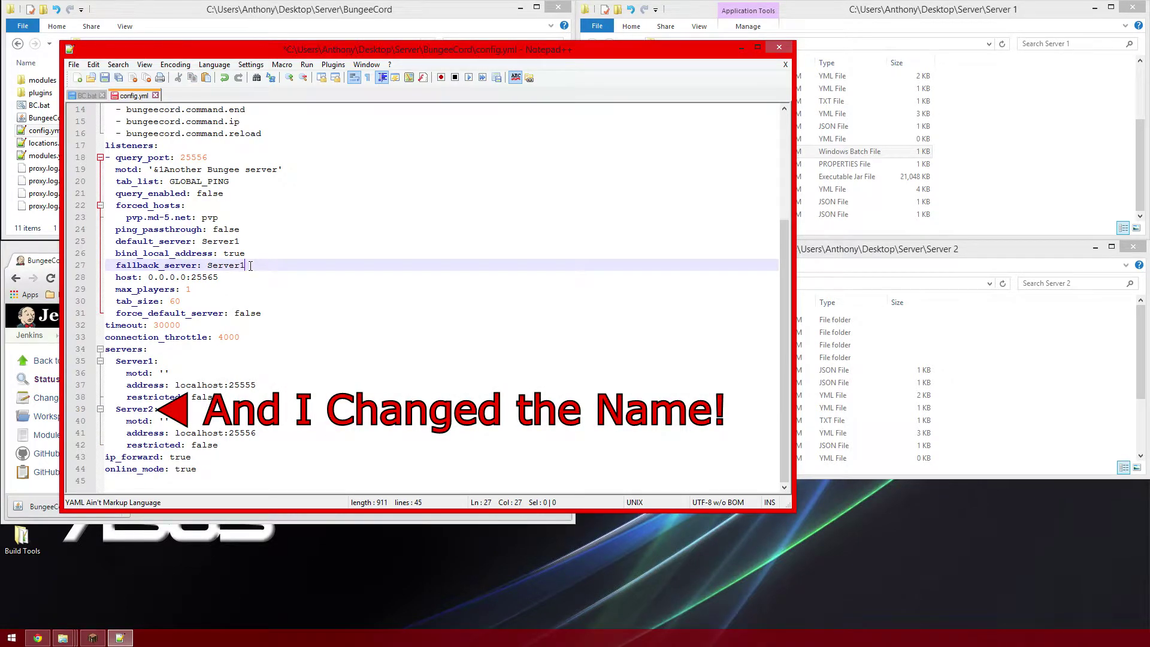
double_click(251, 266)
double_click(222, 241)
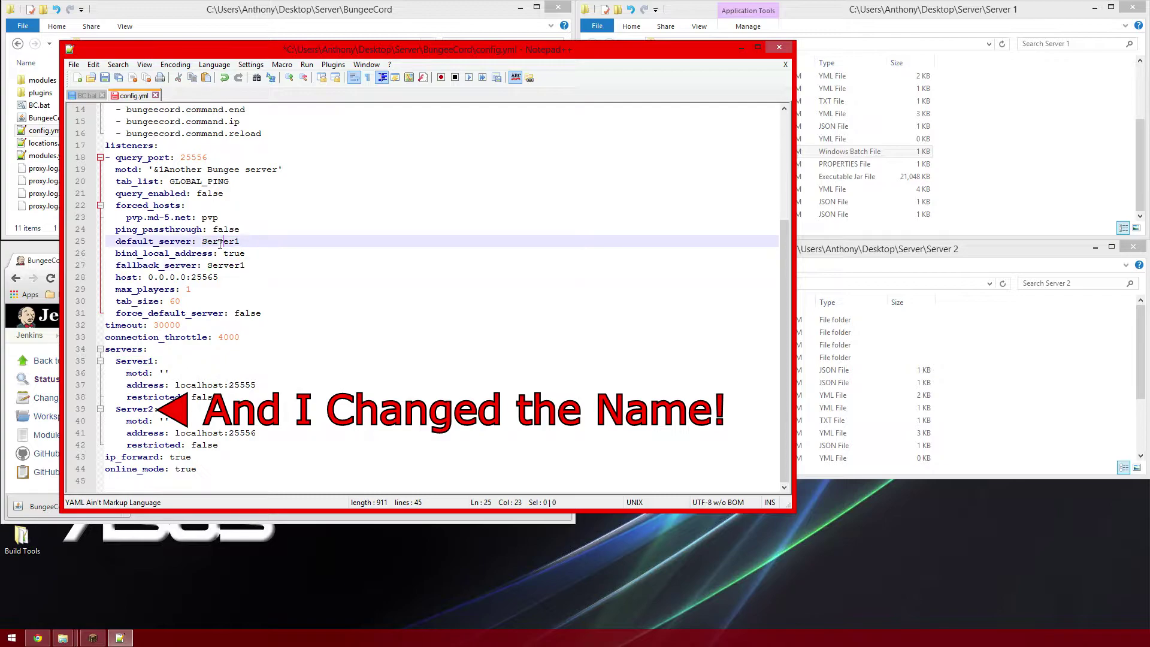
left_click(237, 280)
left_click(104, 77)
left_click(146, 77)
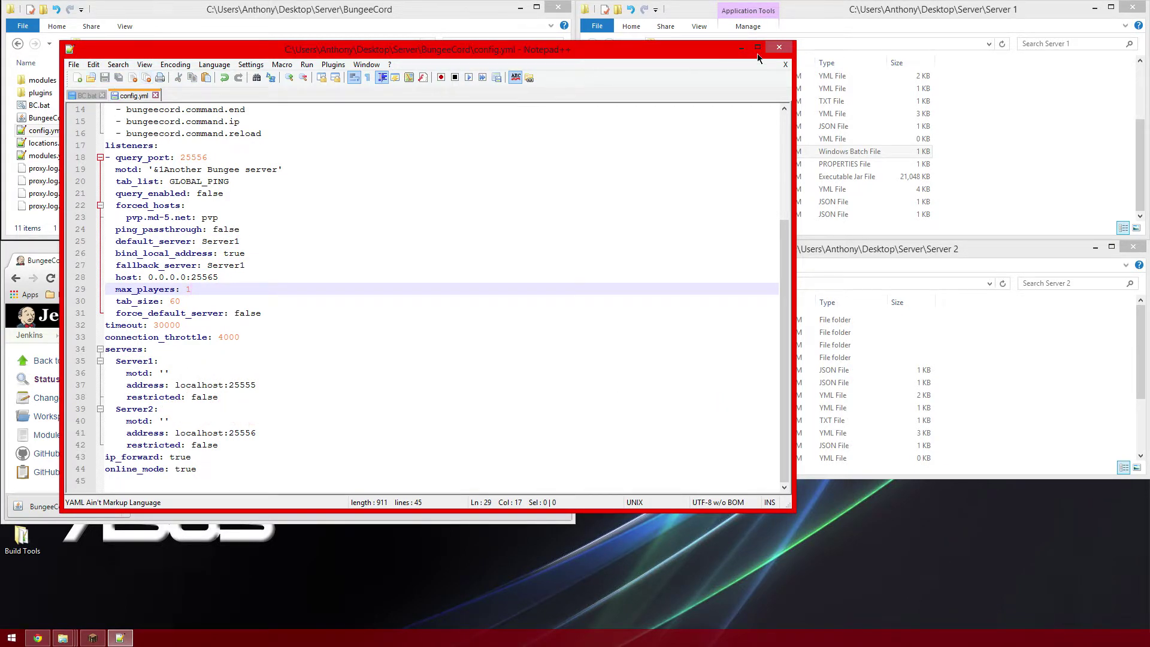
left_click(779, 47)
Step: Start BungeeCord via BC.bat, then launch Server 1 and close its console after the port-25565 conflict
left_click(45, 105)
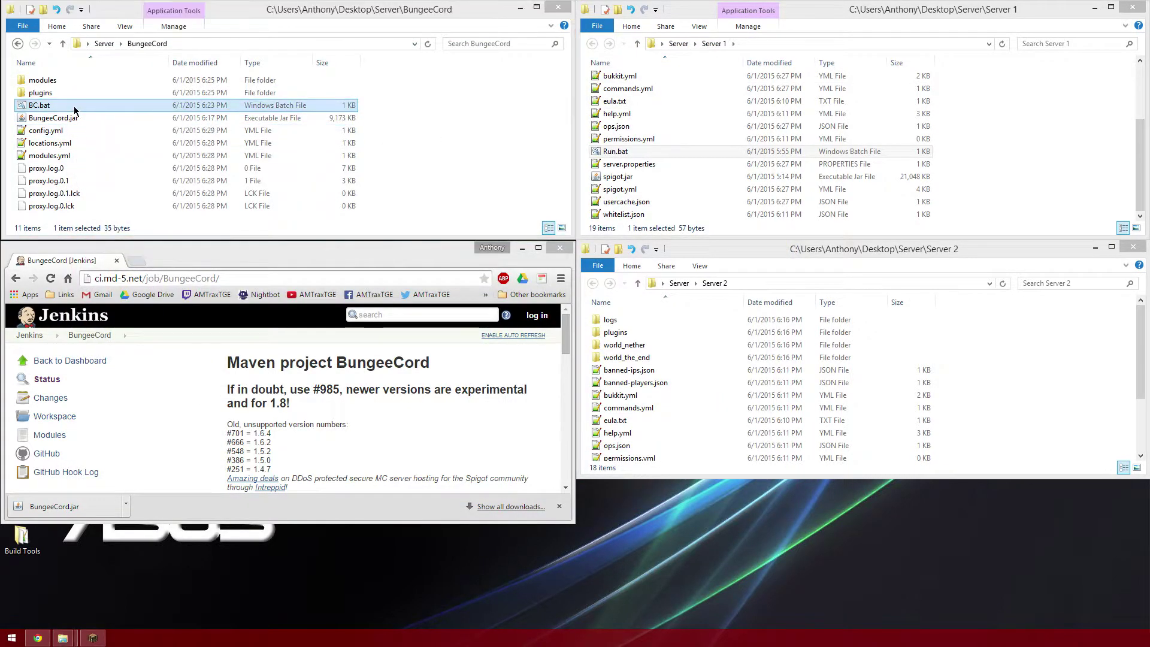
double_click(45, 105)
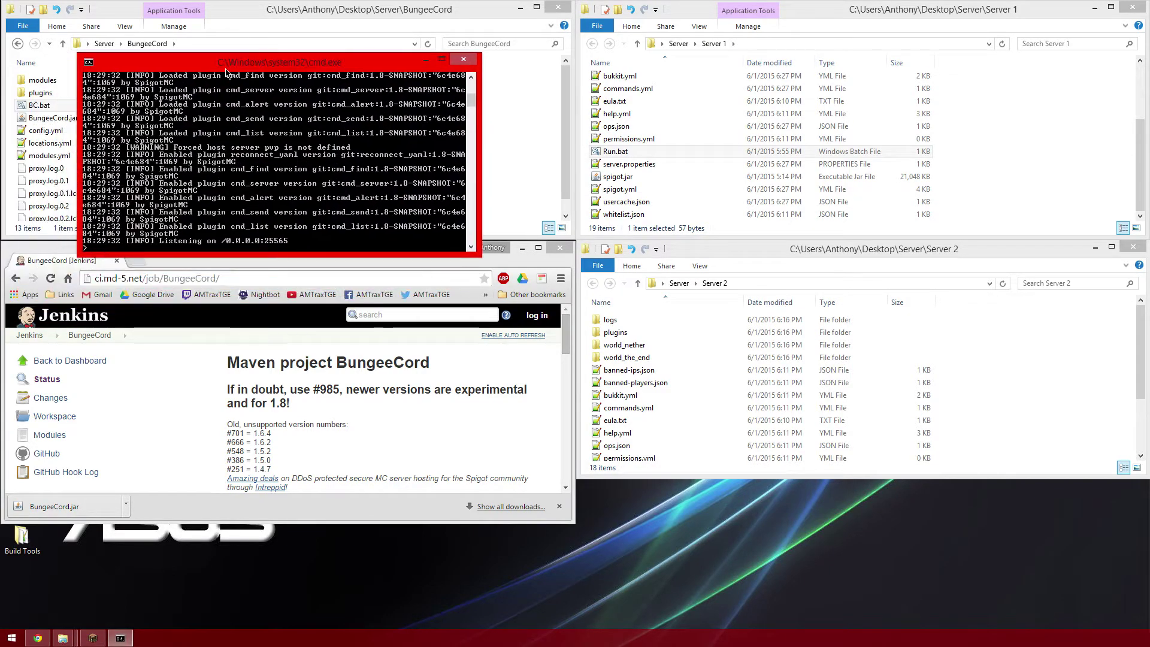
left_click(676, 151)
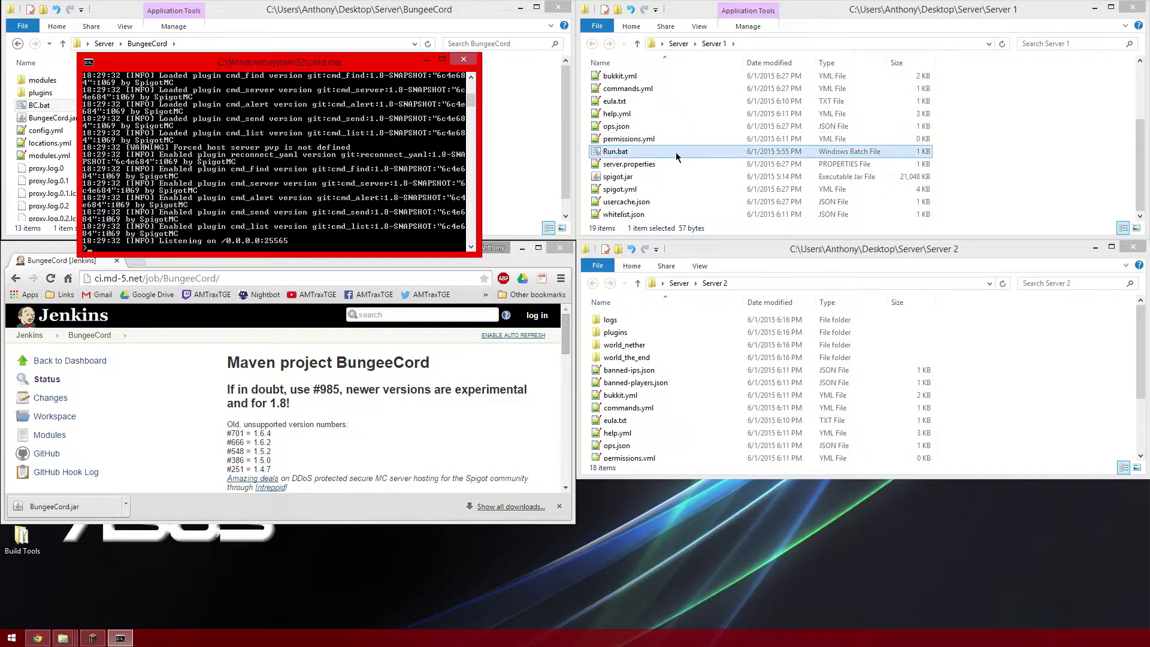
double_click(648, 152)
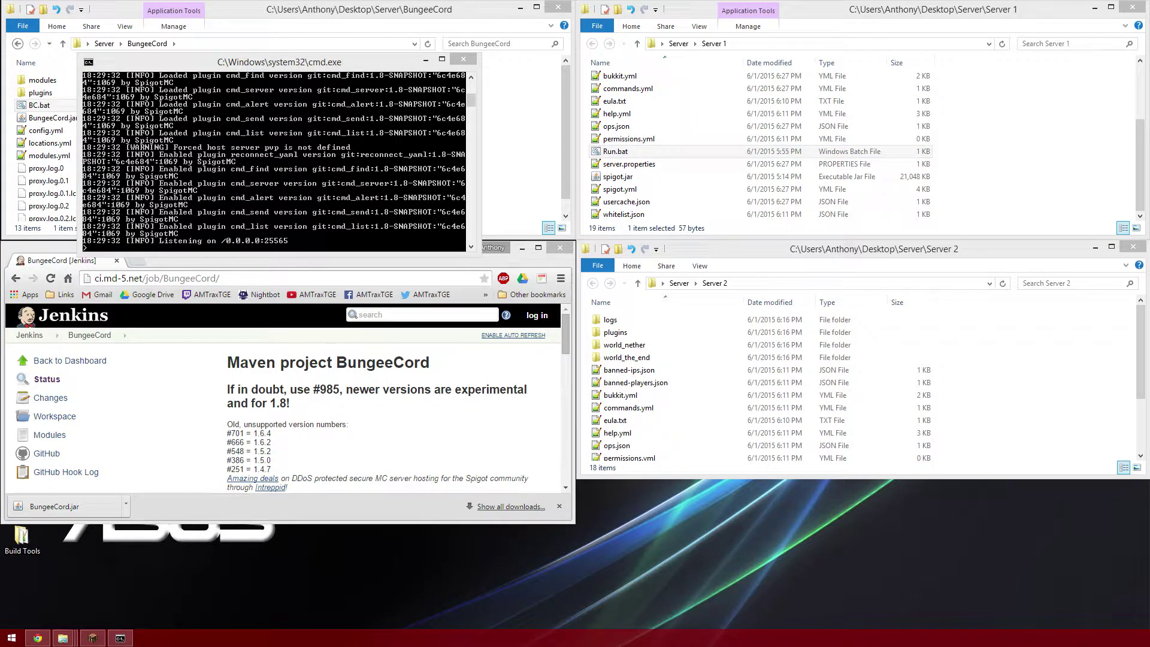
left_click_drag(411, 156, 615, 69)
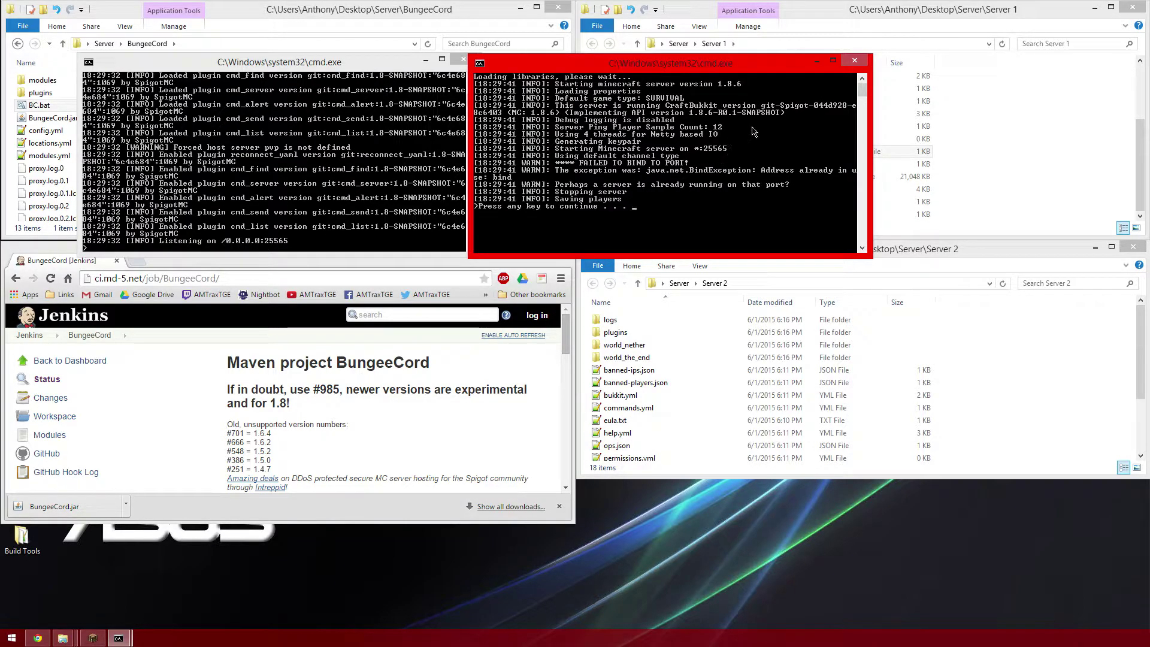
left_click(854, 61)
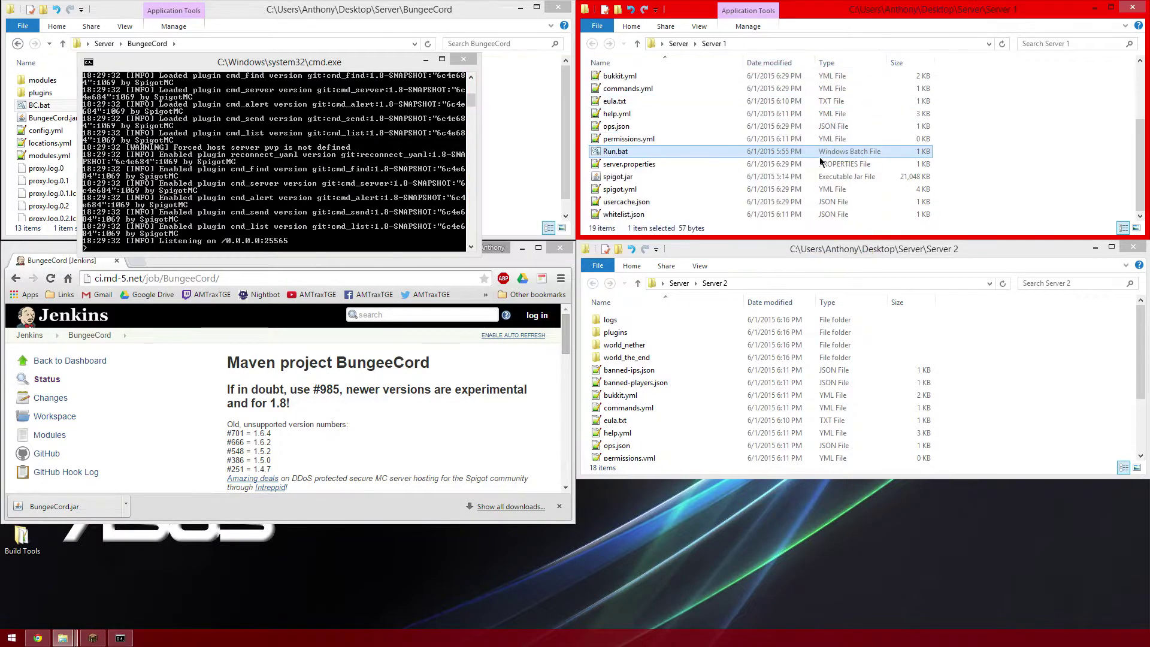
Step: Change Server 1's server-port in server.properties to 25555 and close the file
double_click(639, 169)
left_click_drag(401, 53, 587, 173)
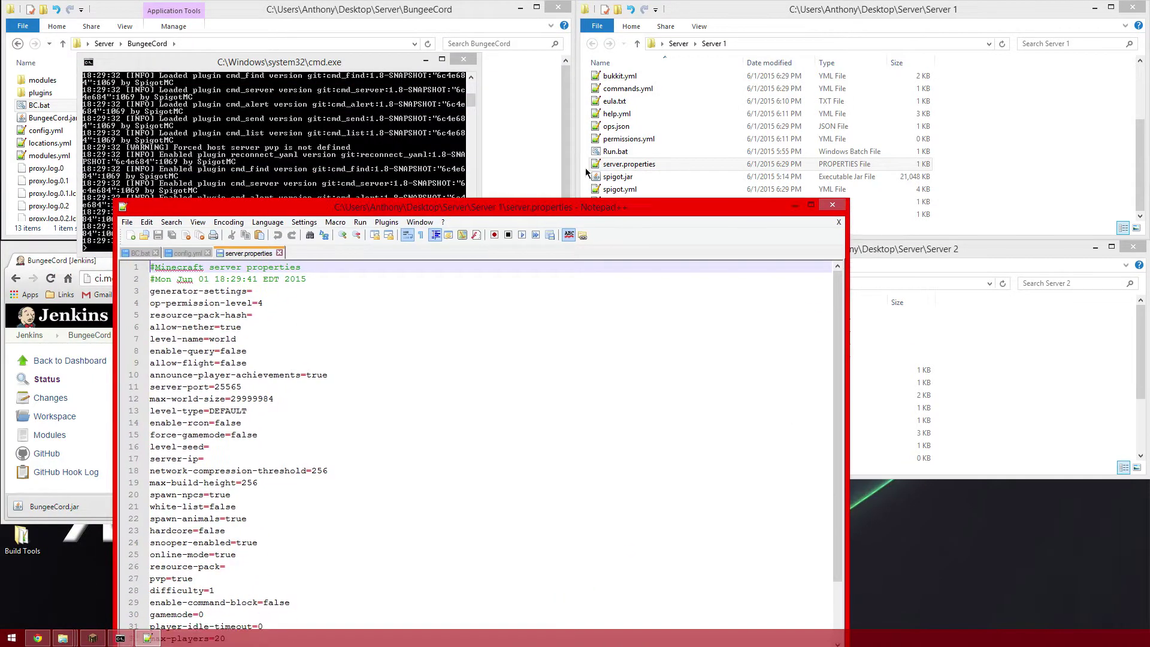
left_click(201, 172)
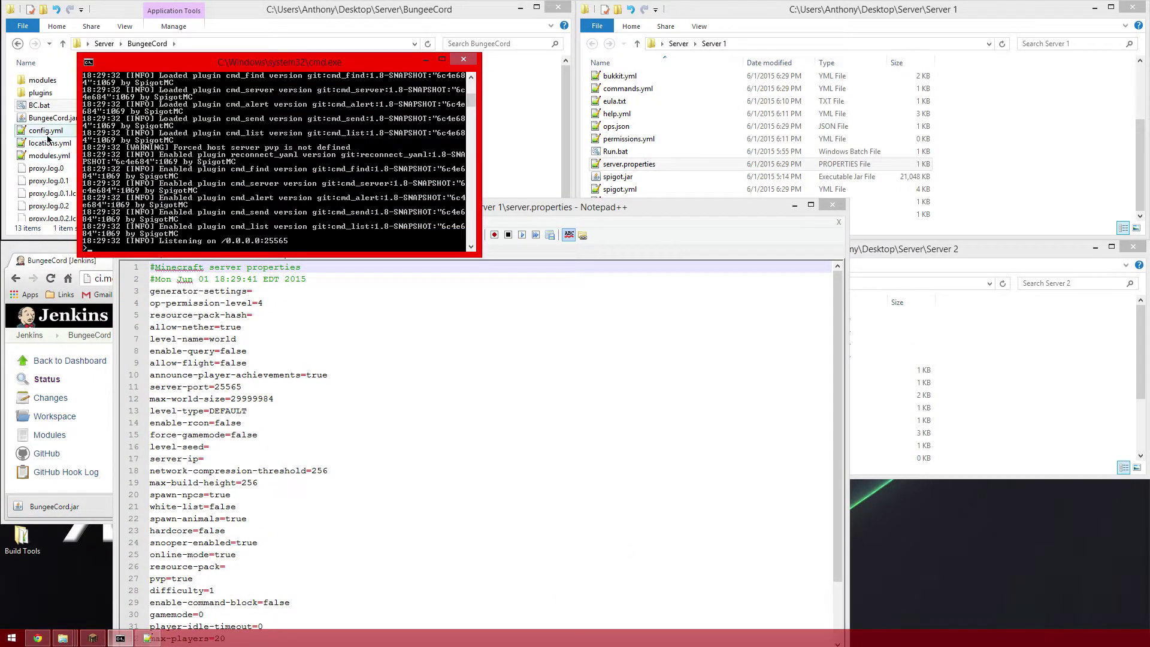
left_click_drag(584, 214, 795, 85)
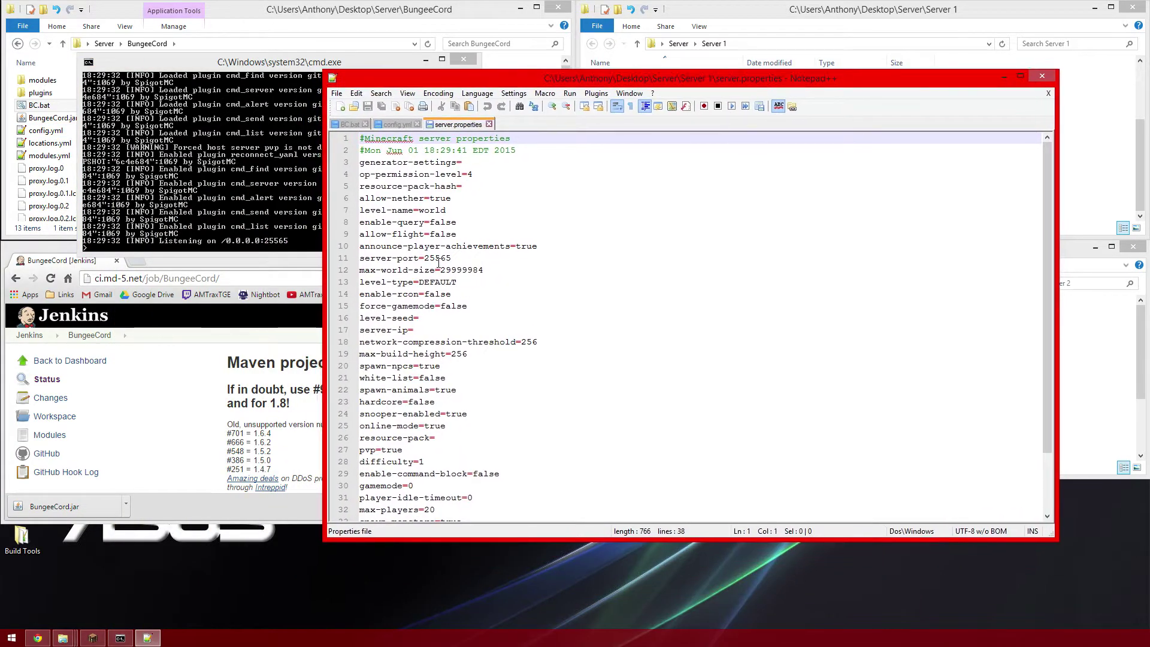
left_click_drag(443, 257, 449, 258)
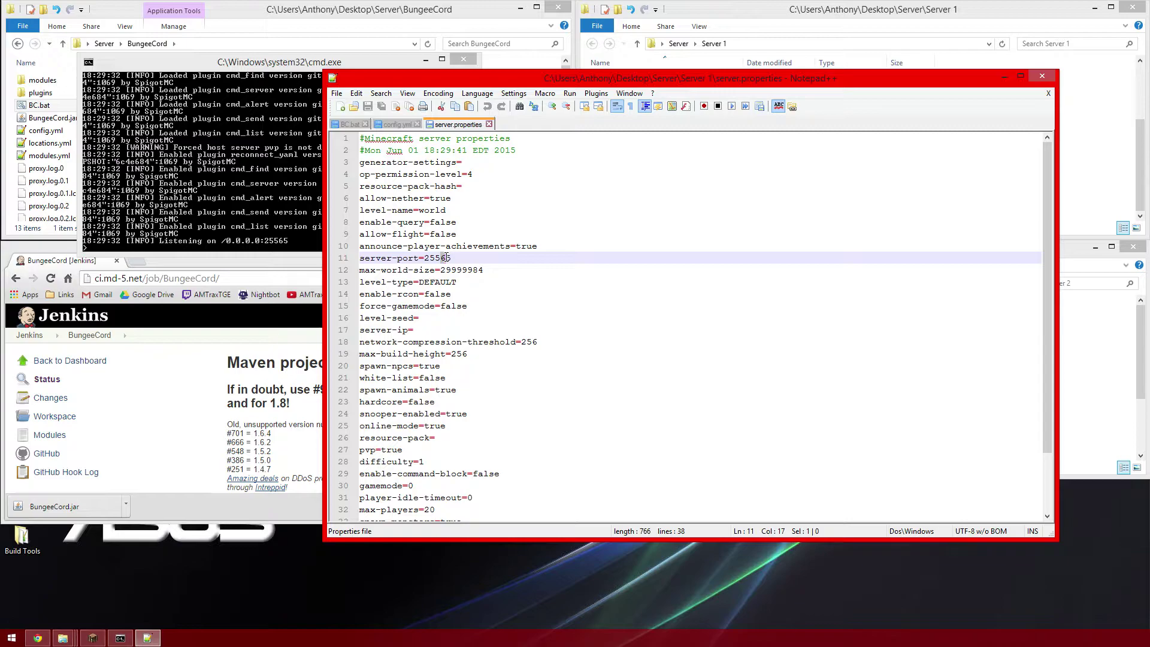
type("5")
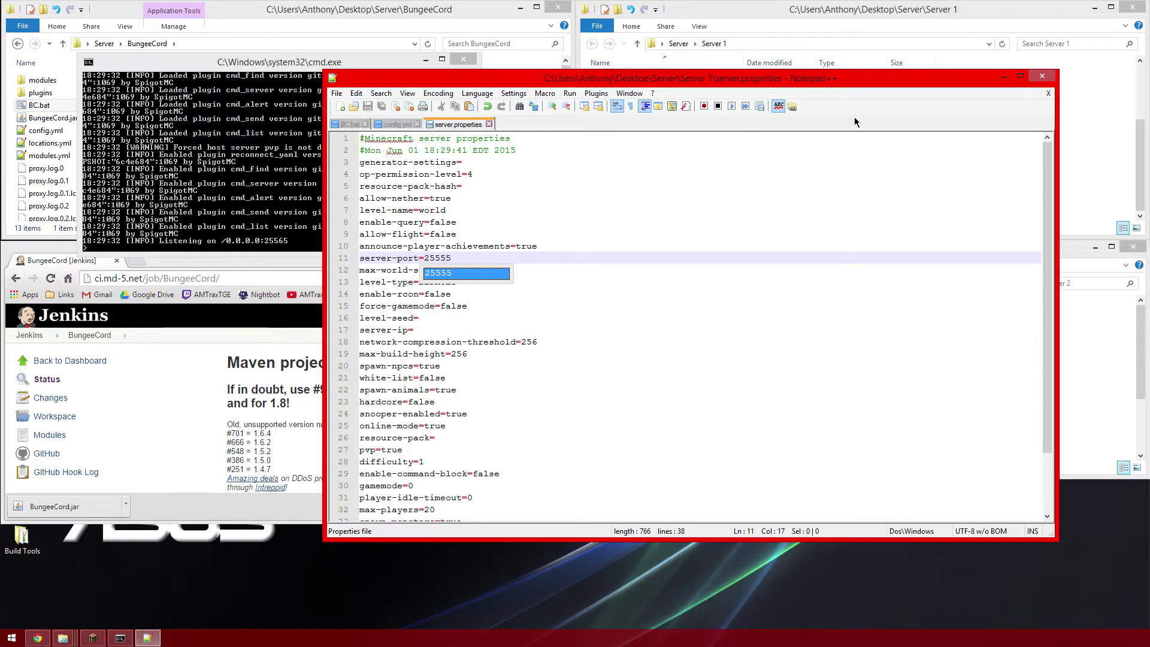
left_click(1042, 76)
Step: Set Server 2's server-port to 25556, save its server.properties, and close the editor
left_click(644, 384)
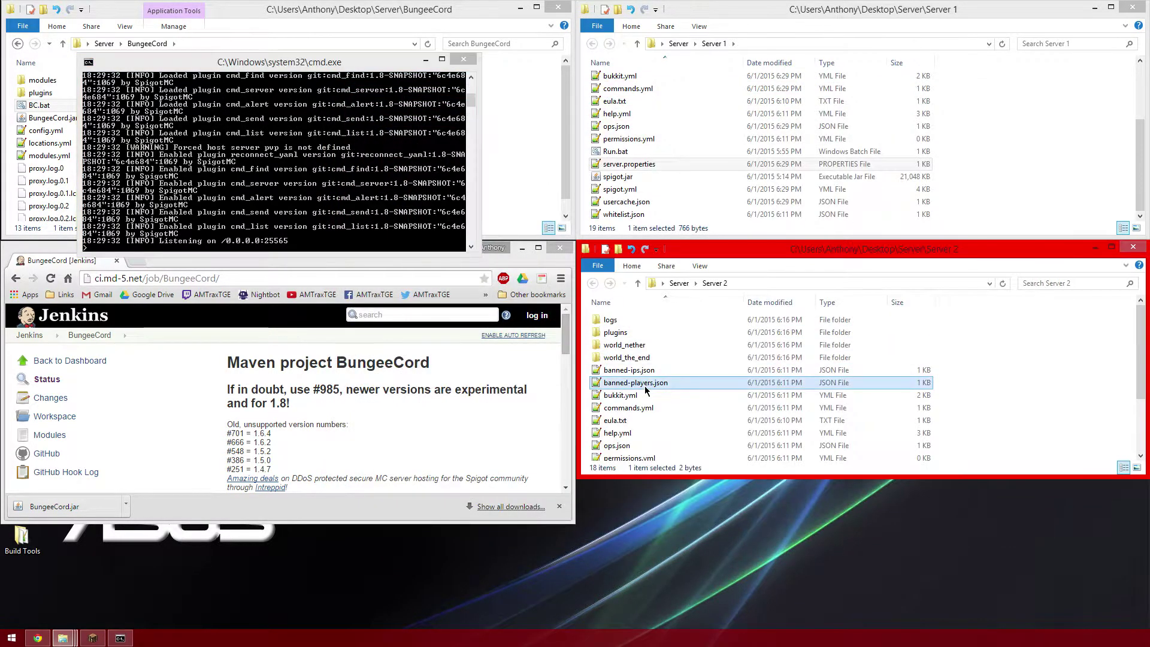
scroll(646, 390, "down", 2)
double_click(629, 406)
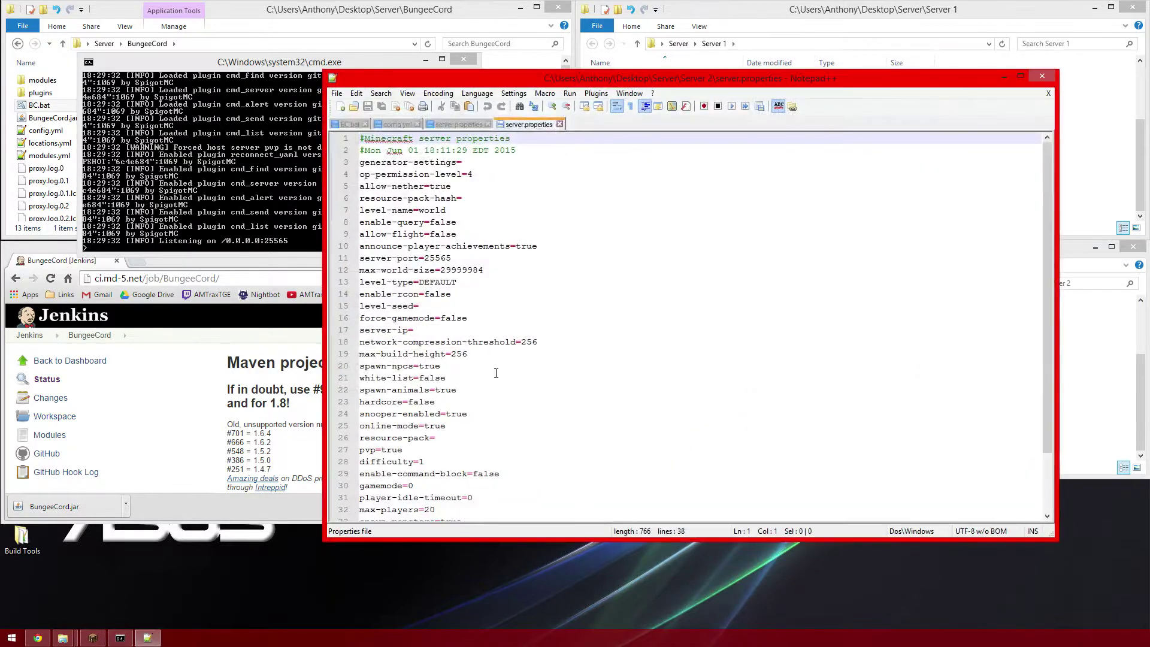
left_click_drag(469, 256, 442, 258)
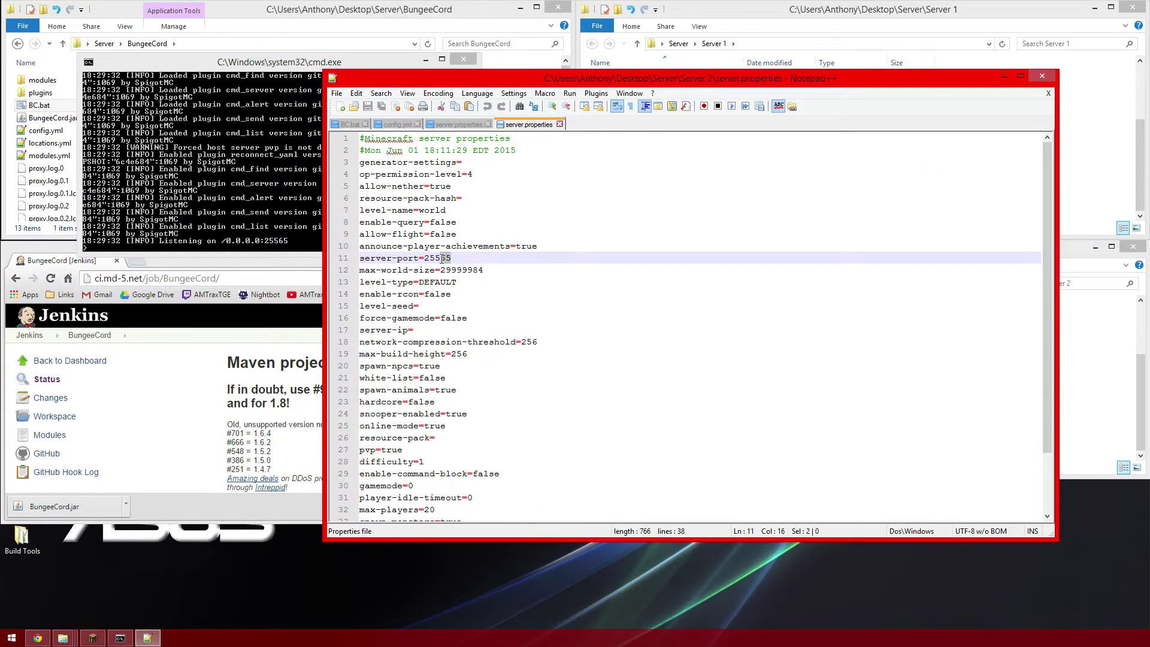
type("45")
left_click(381, 106)
left_click(1035, 80)
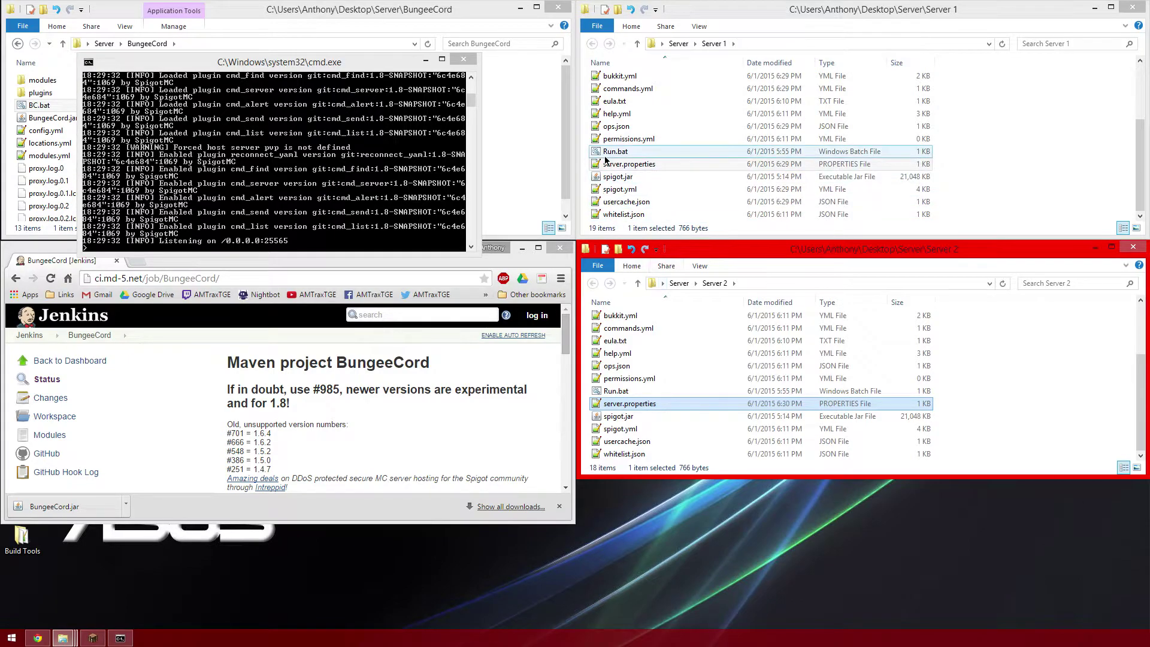
Step: Launch Server 1 and Server 2 from their Run.bat scripts with consoles arranged side by side
left_click(606, 156)
double_click(605, 156)
left_click_drag(537, 182, 368, 275)
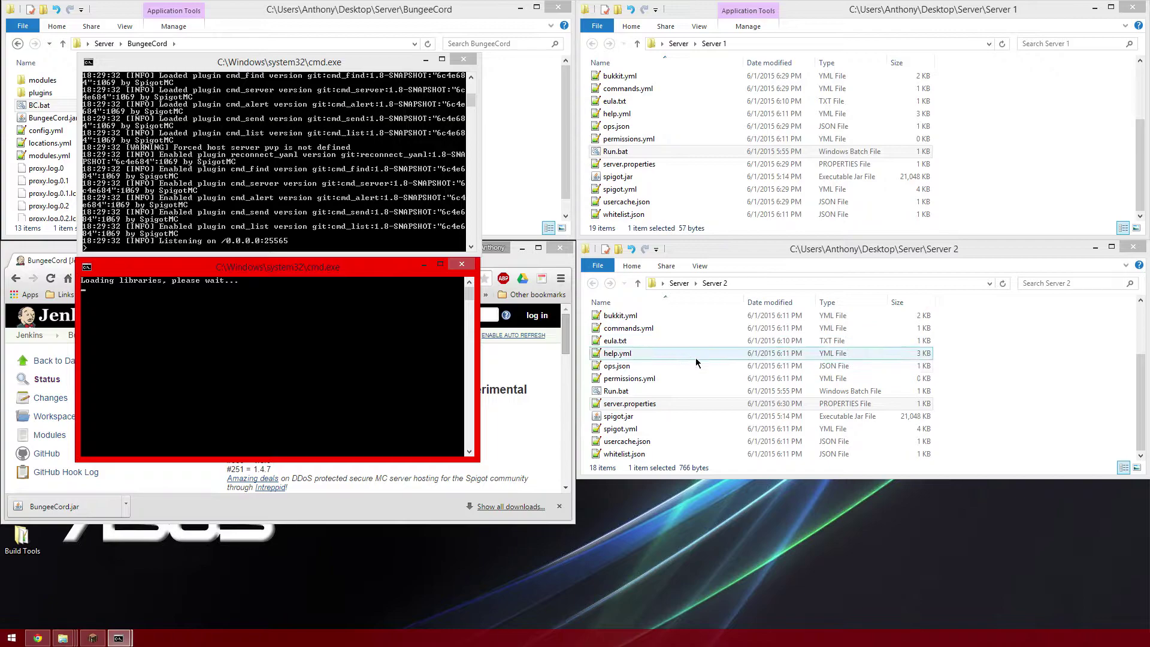
left_click(611, 393)
double_click(611, 399)
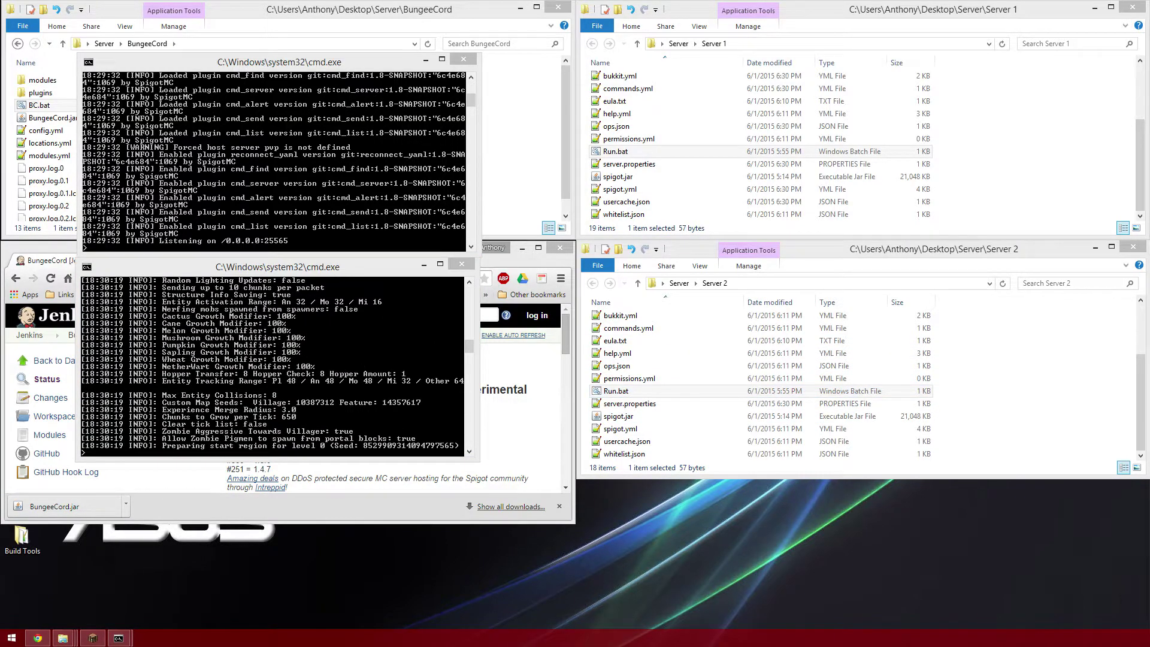
left_click_drag(728, 326, 725, 274)
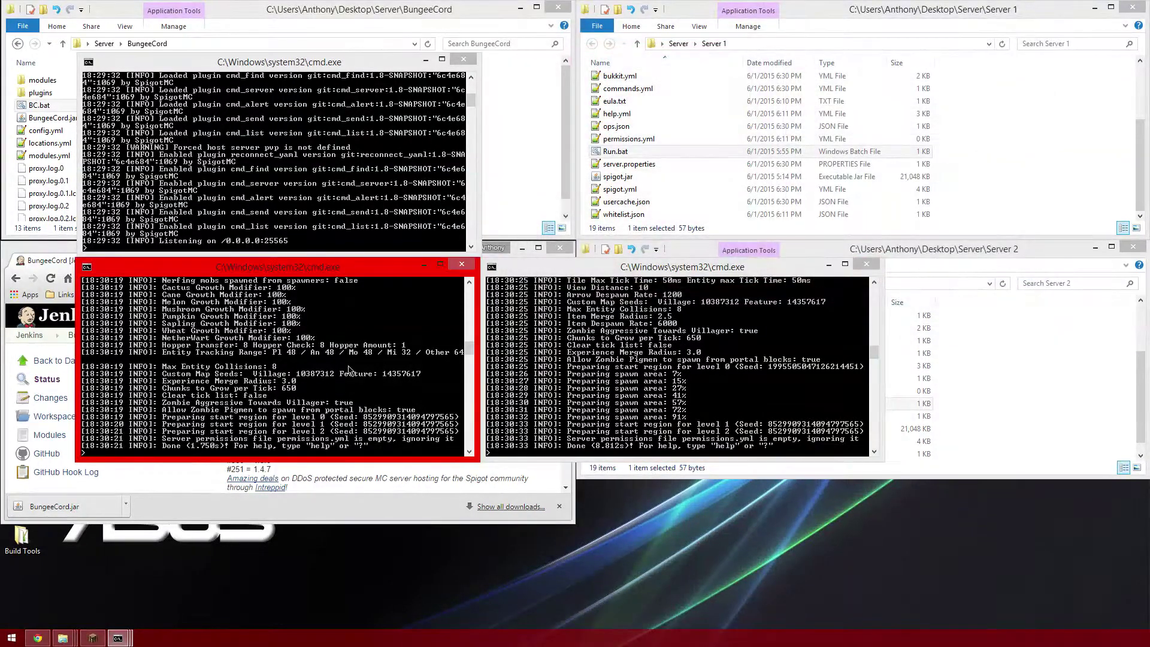
left_click(555, 366)
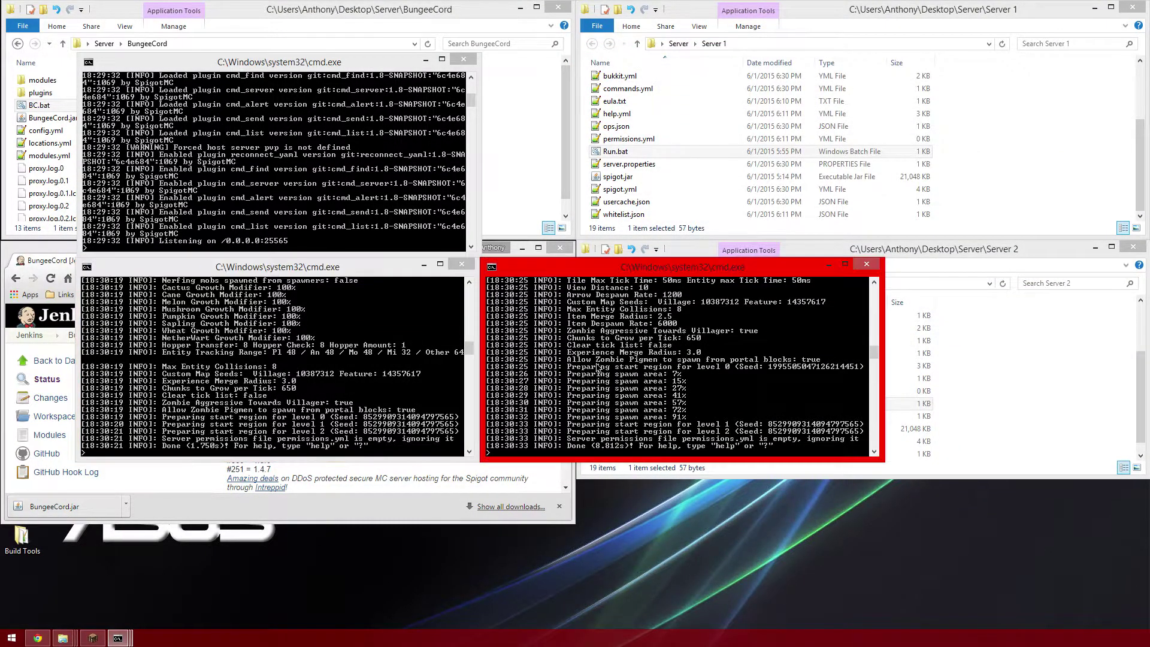
Step: Look over the running BungeeCord and server consoles
left_click(449, 373)
left_click(330, 210)
left_click(298, 274)
left_click(308, 212)
left_click(311, 340)
left_click(319, 213)
left_click(694, 359)
left_click(412, 367)
left_click(373, 222)
left_click(668, 326)
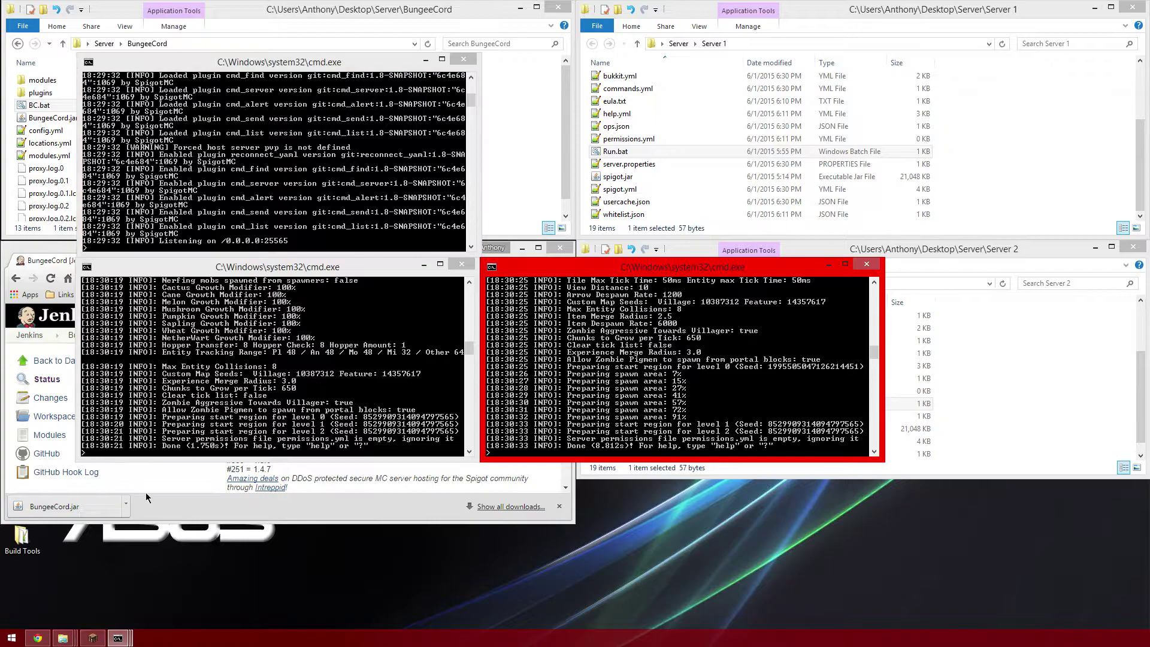
Step: Join localhost through BungeeCord in Minecraft, then quit after the 'Server is online mode!' error
left_click(92, 638)
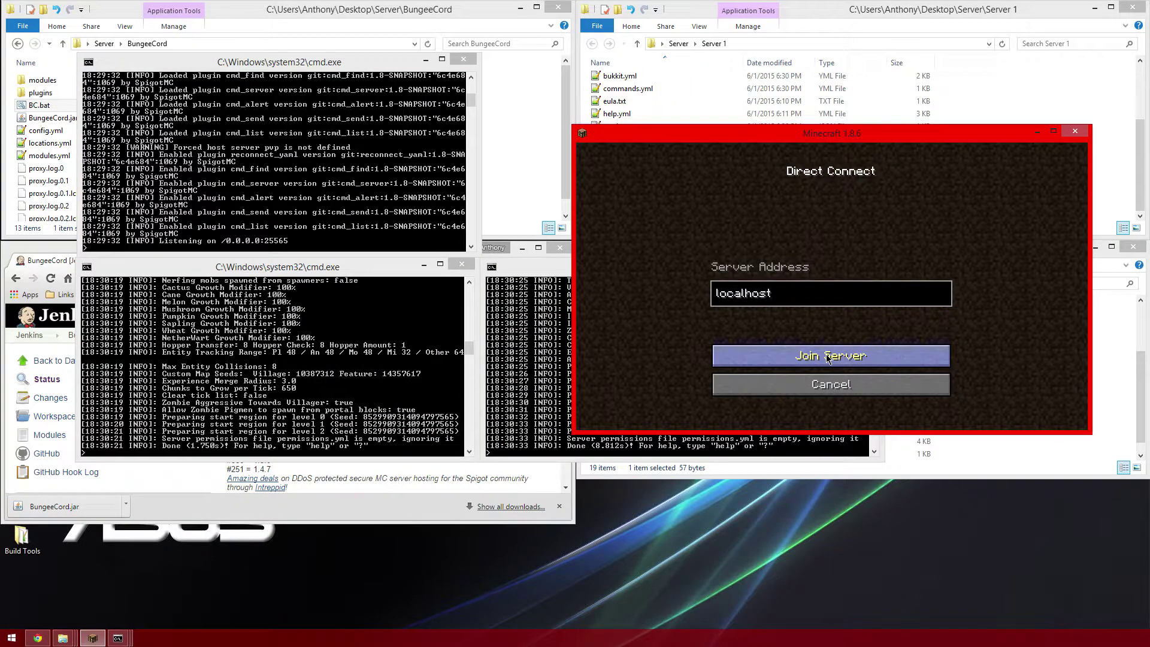
left_click(829, 358)
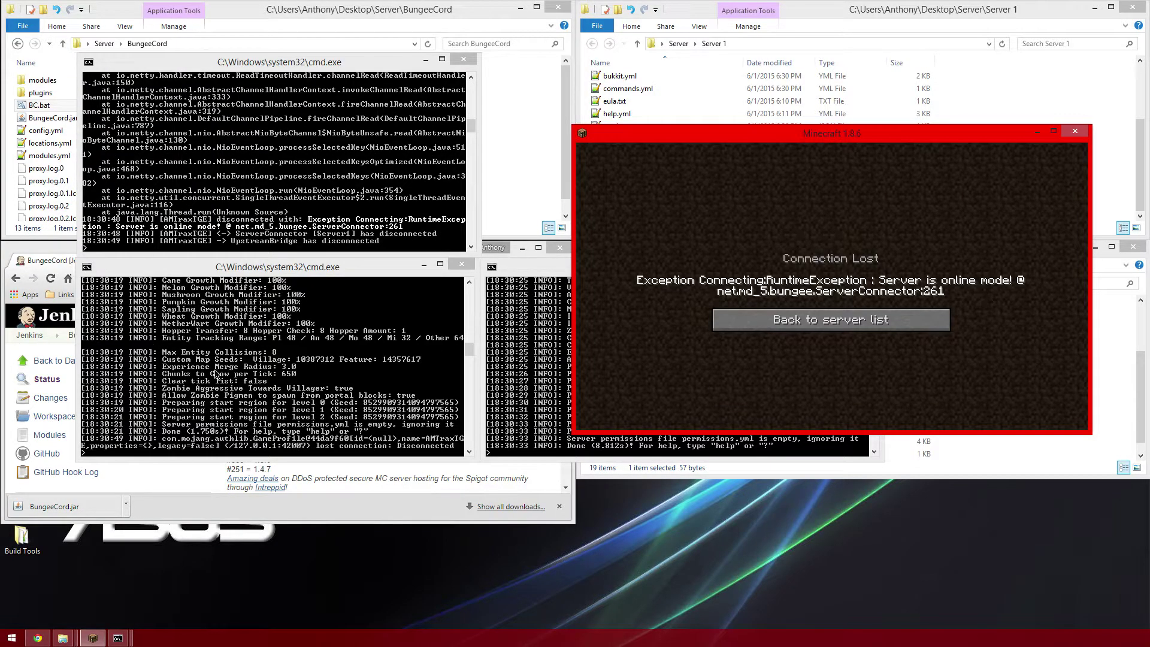
left_click(265, 378)
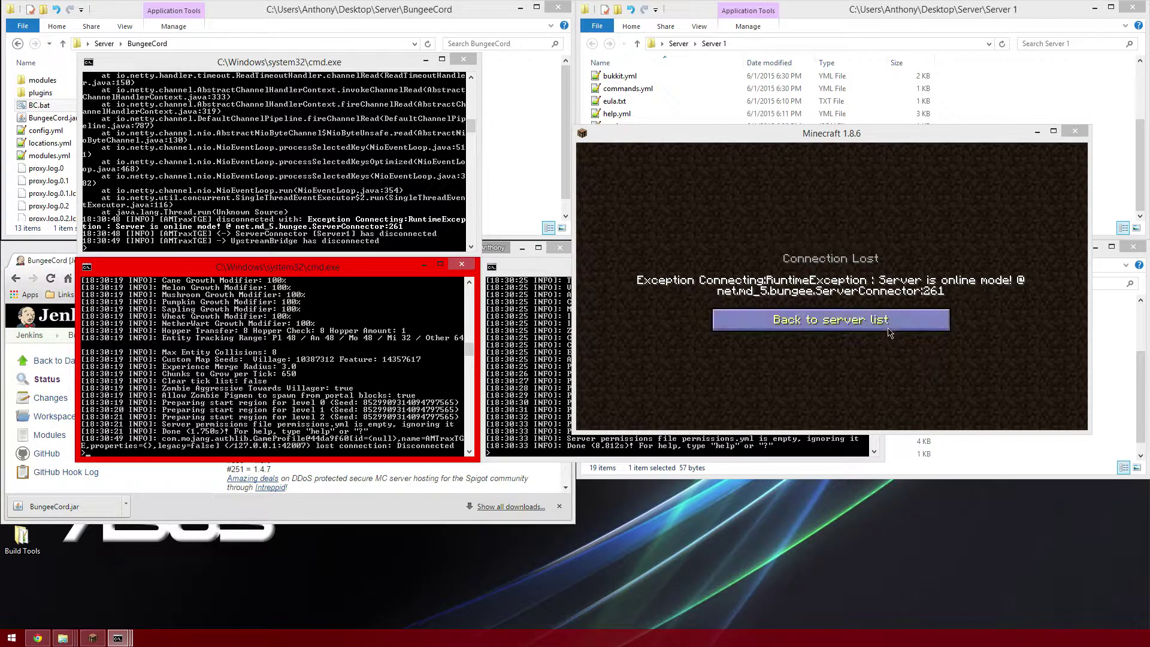
left_click(865, 208)
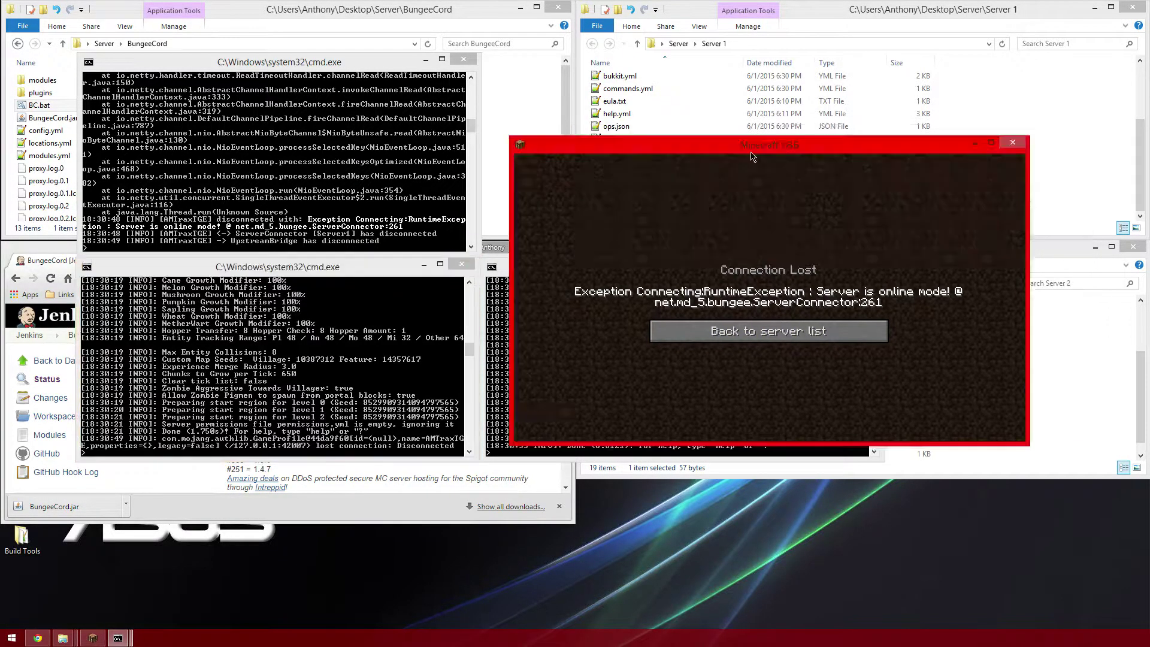
key("alt+F4")
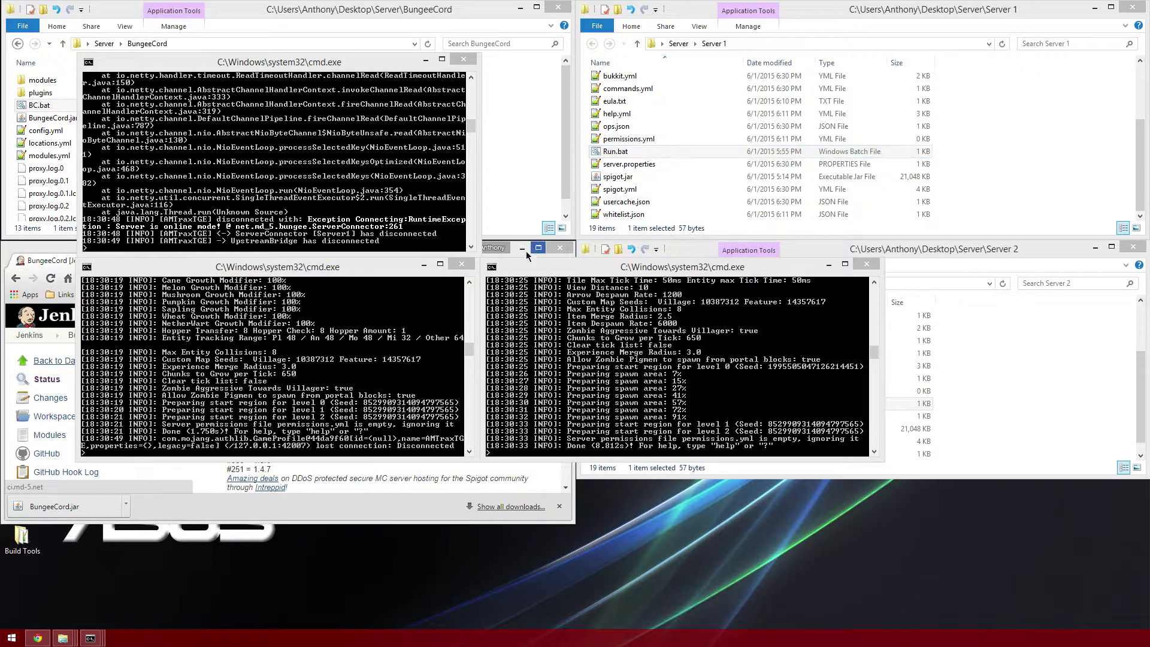
Step: Stop both Spigot servers with 'stop' and open Server 1's server.properties in Notepad++
left_click(334, 340)
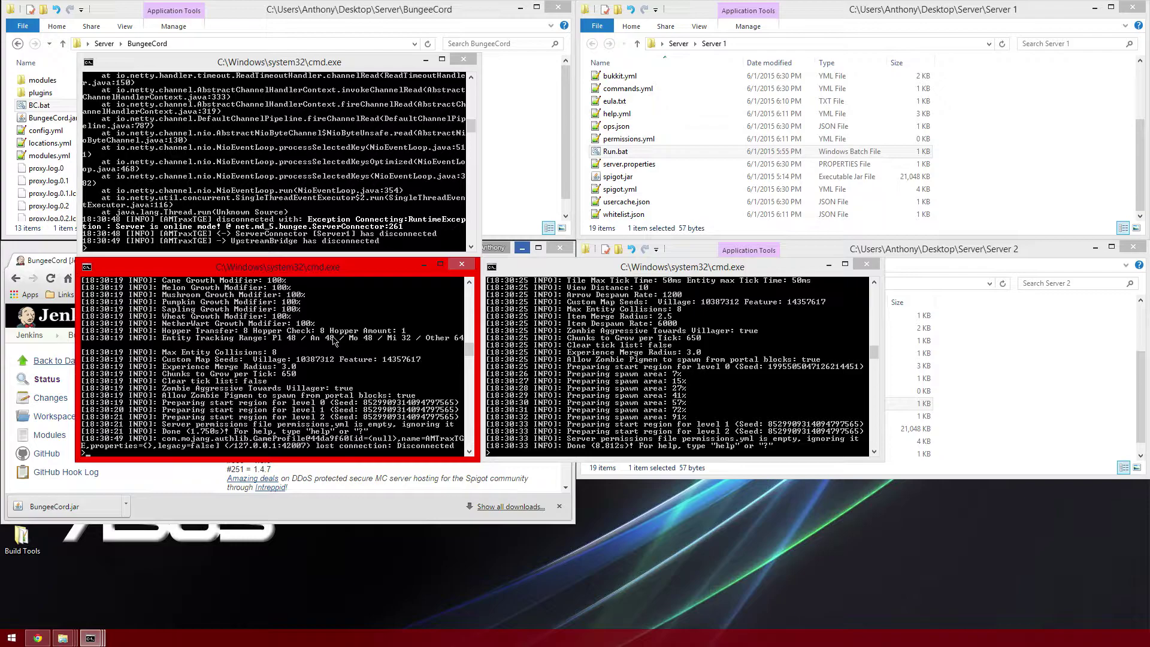
key("Return")
left_click(777, 345)
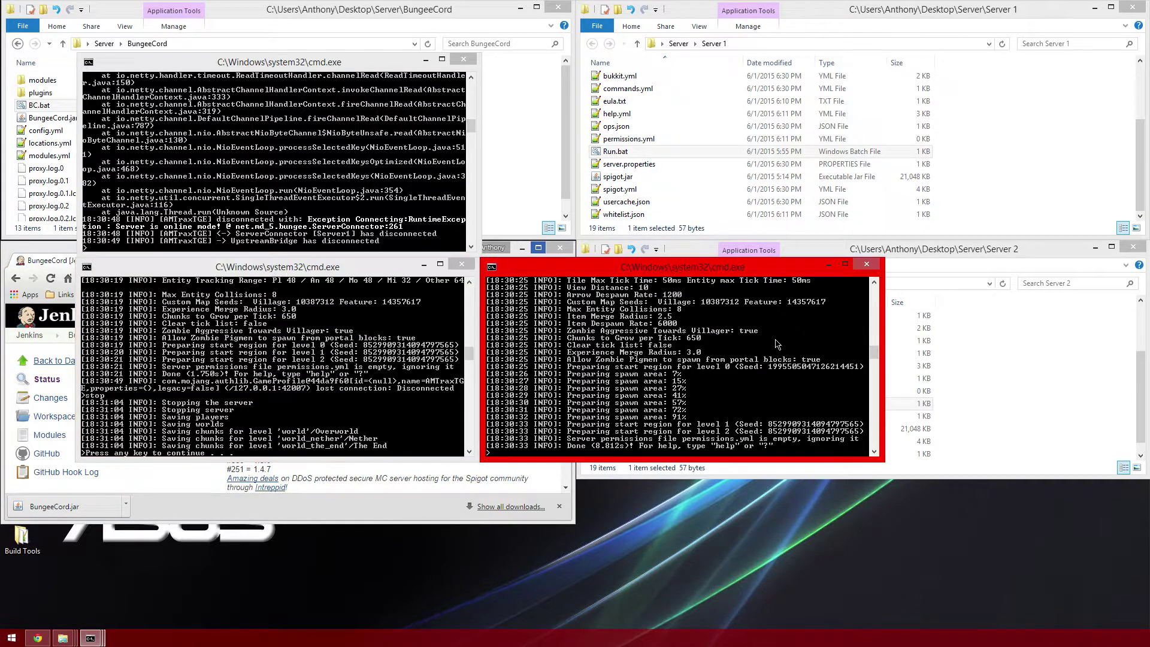
type("stop")
key("Return")
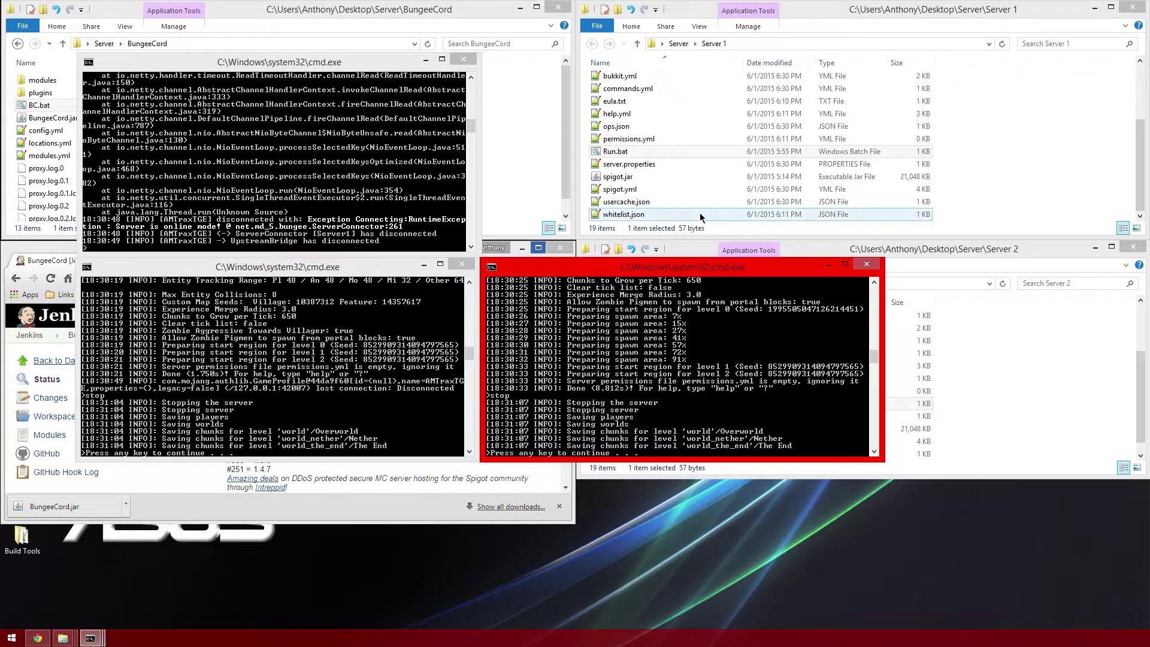
double_click(634, 164)
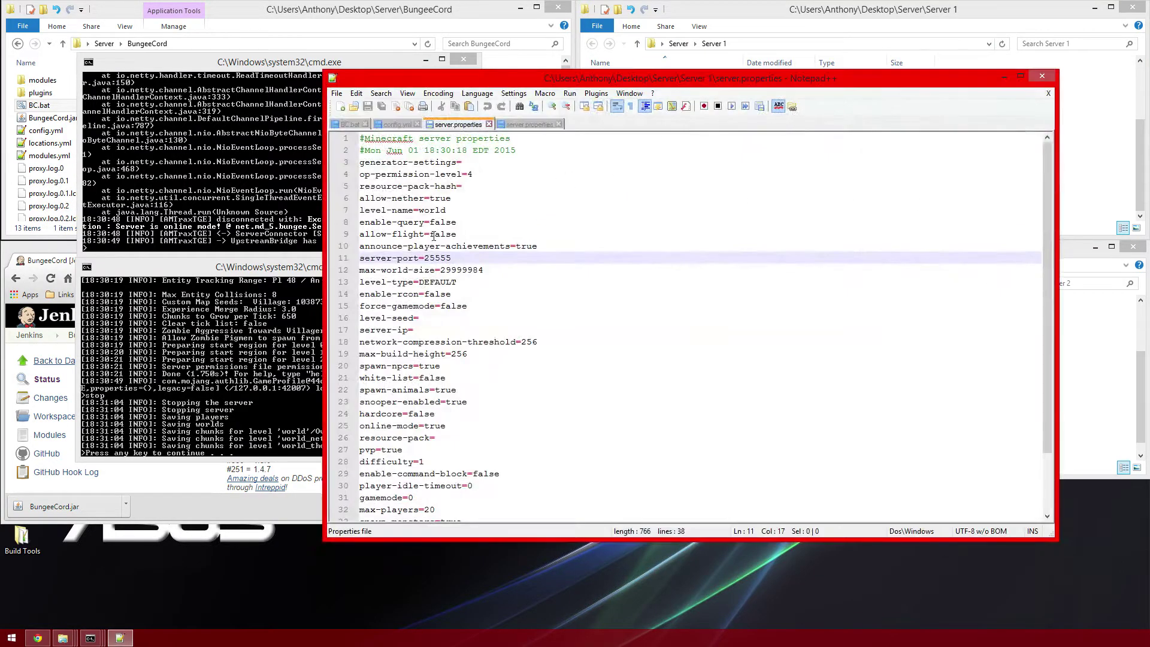
scroll(436, 280, "down", 2)
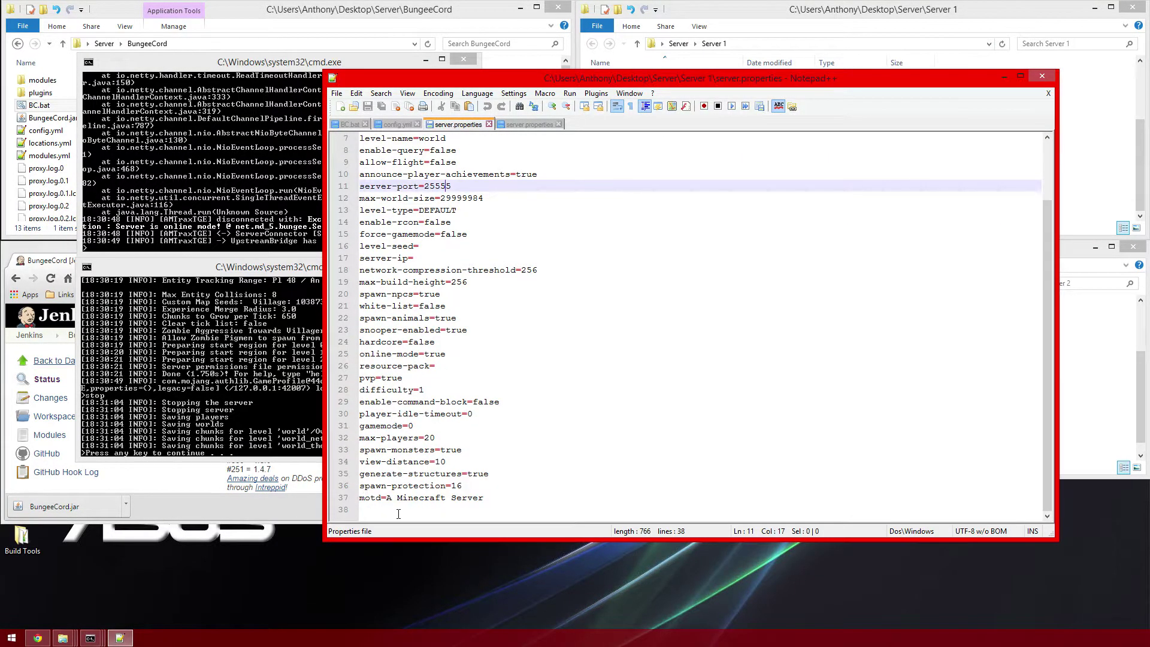
Step: Cycle through the BungeeCord and server consoles, then return to the open server.properties file
left_click(208, 175)
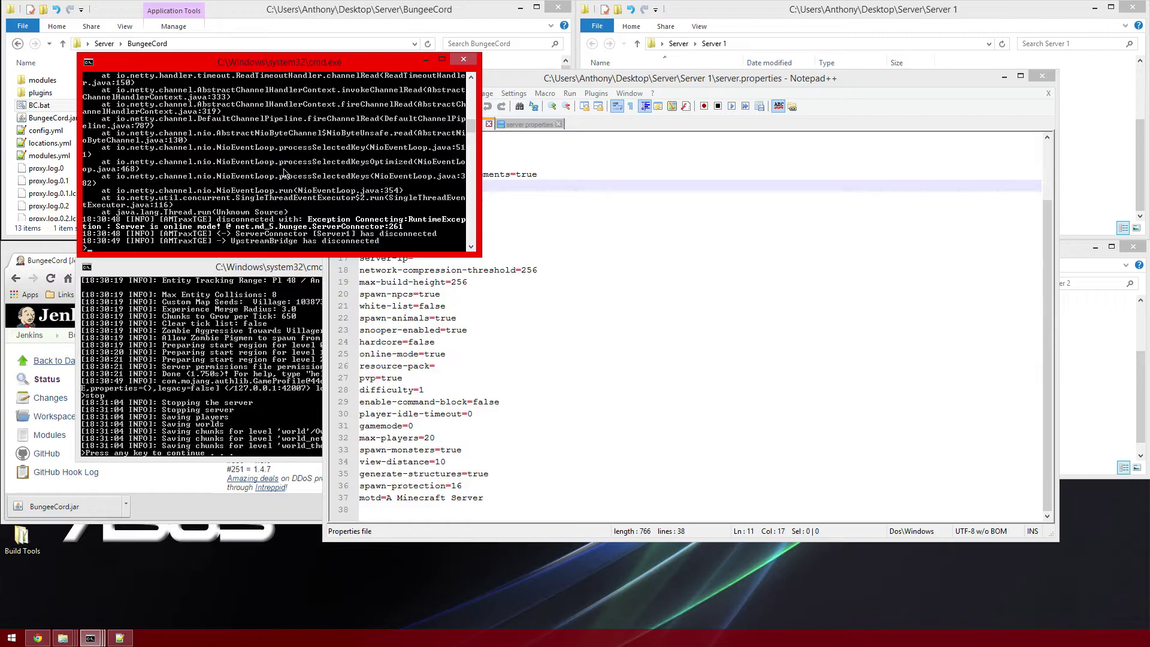
left_click(179, 342)
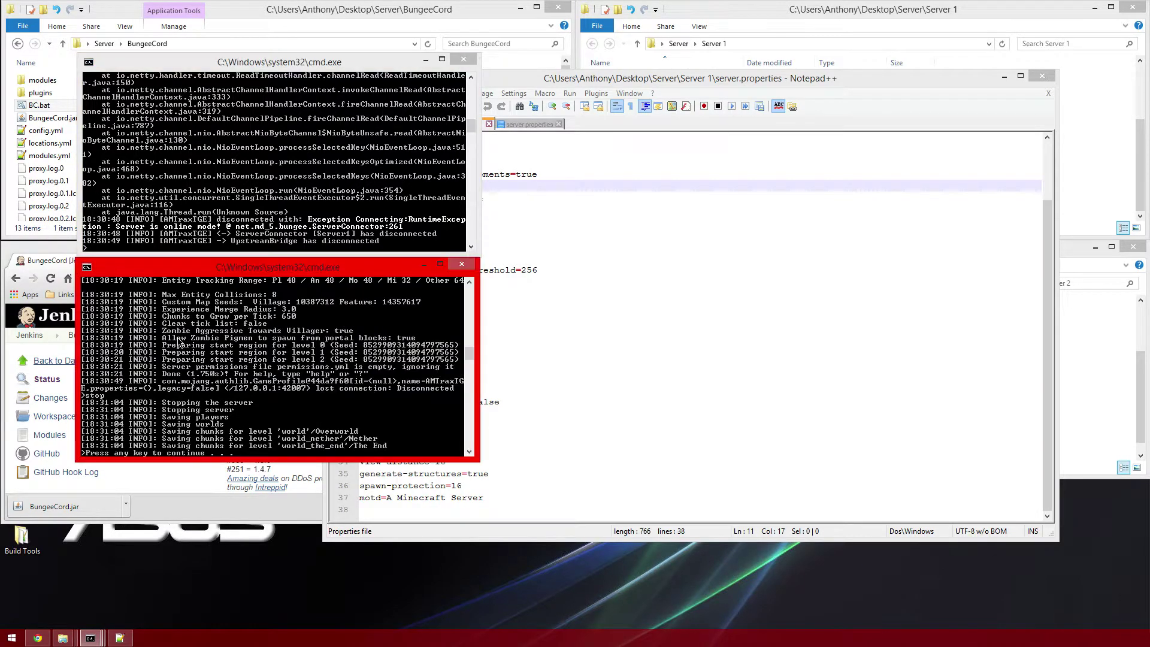
mouse_move(90, 633)
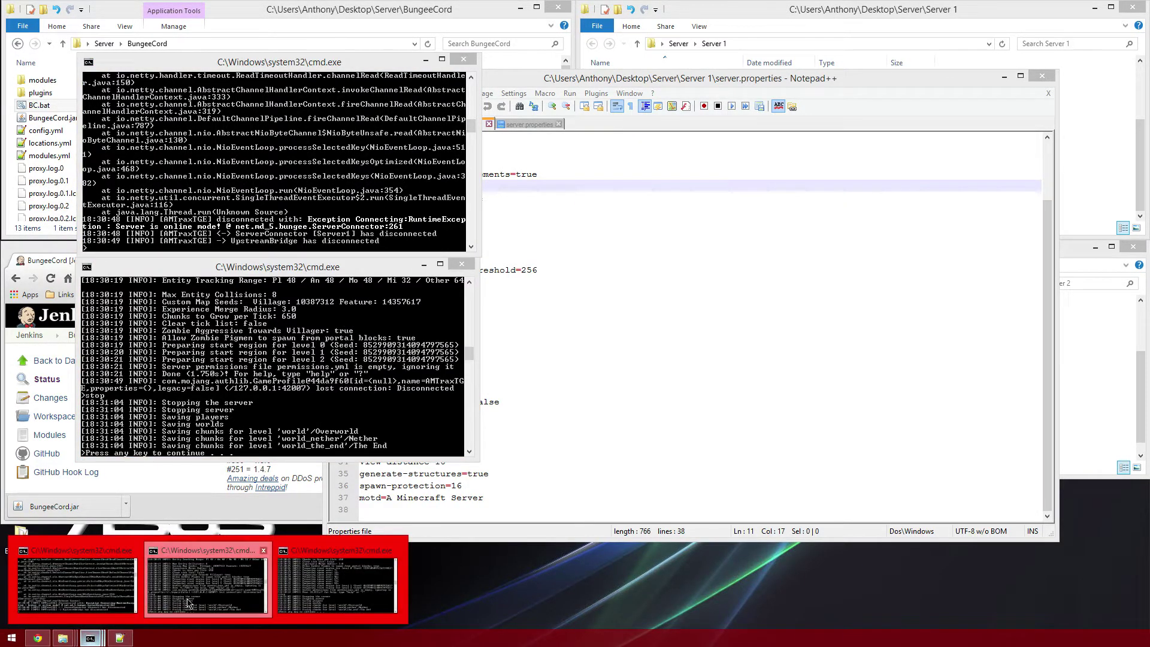
left_click(338, 579)
left_click(379, 383)
left_click(561, 366)
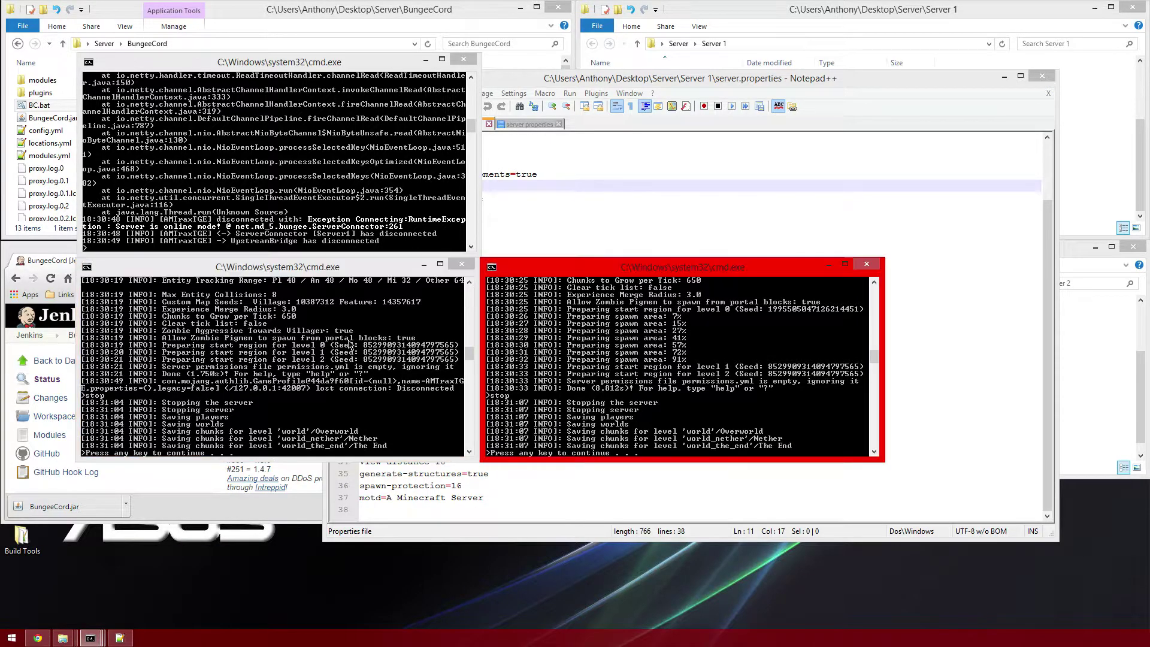
left_click(348, 341)
left_click(631, 343)
left_click(416, 353)
left_click(576, 351)
left_click(378, 347)
left_click(552, 349)
left_click(377, 348)
left_click(504, 344)
left_click(371, 343)
left_click(585, 348)
left_click(354, 349)
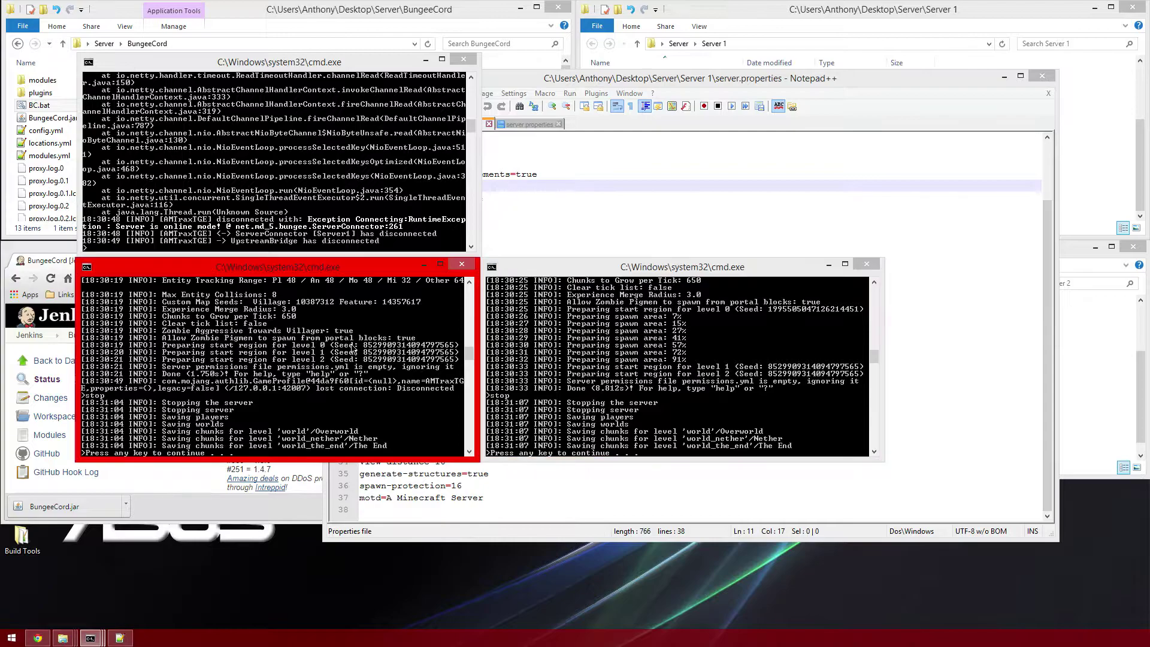
left_click(334, 210)
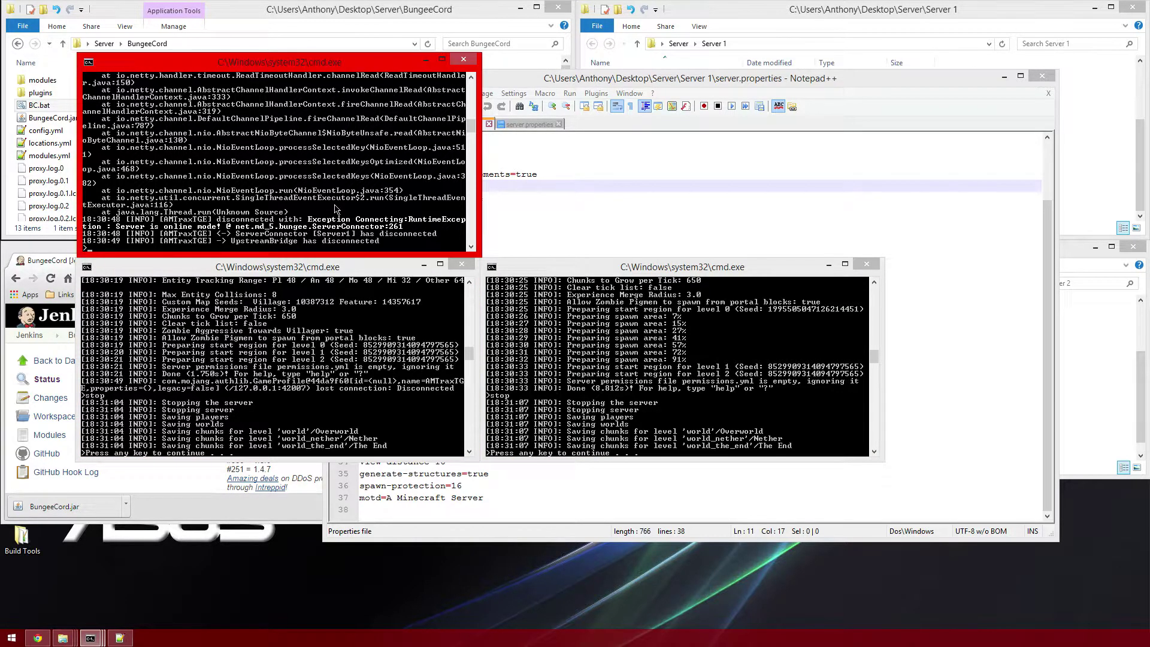
left_click(346, 422)
left_click(656, 406)
left_click(303, 402)
left_click(642, 401)
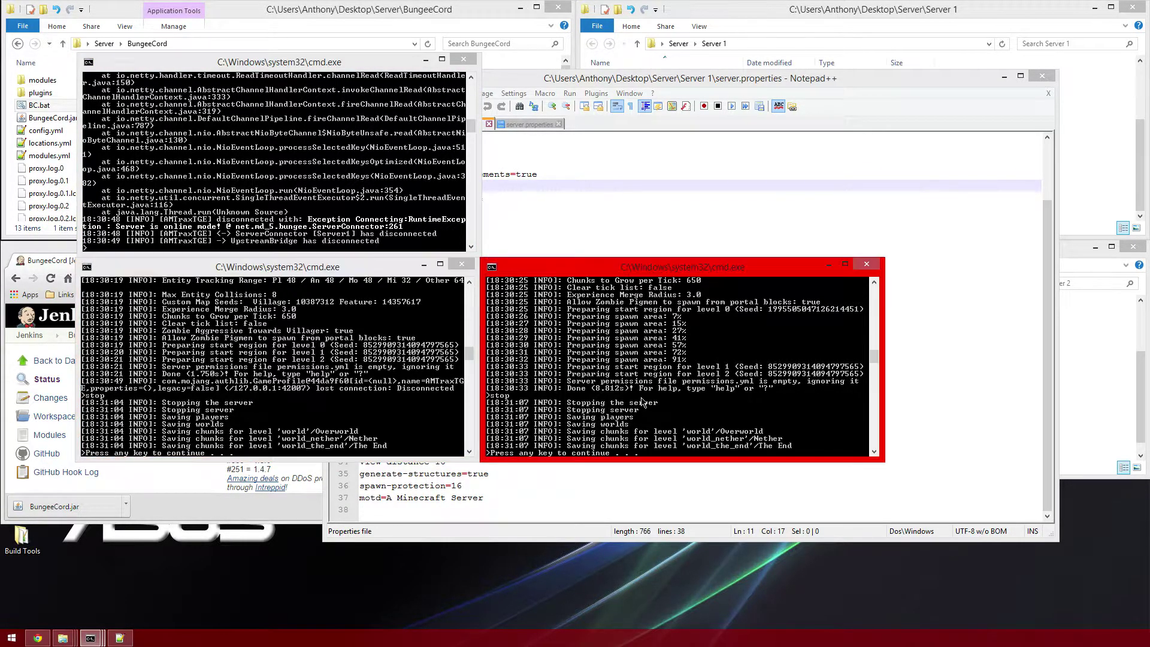
left_click(357, 365)
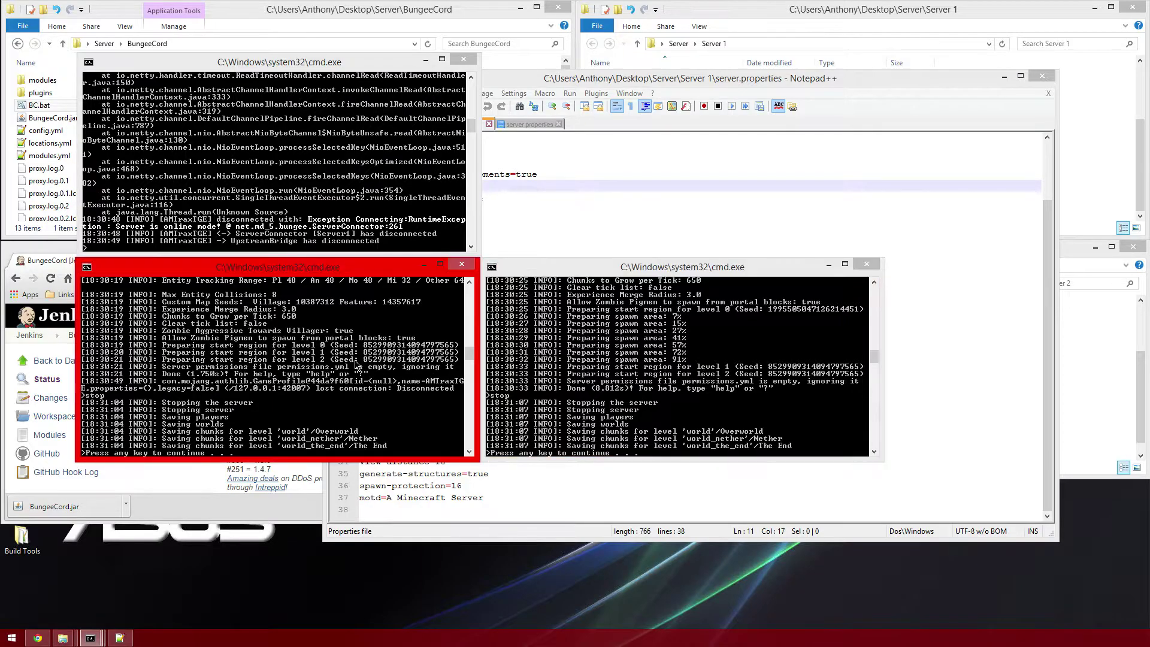
left_click(120, 637)
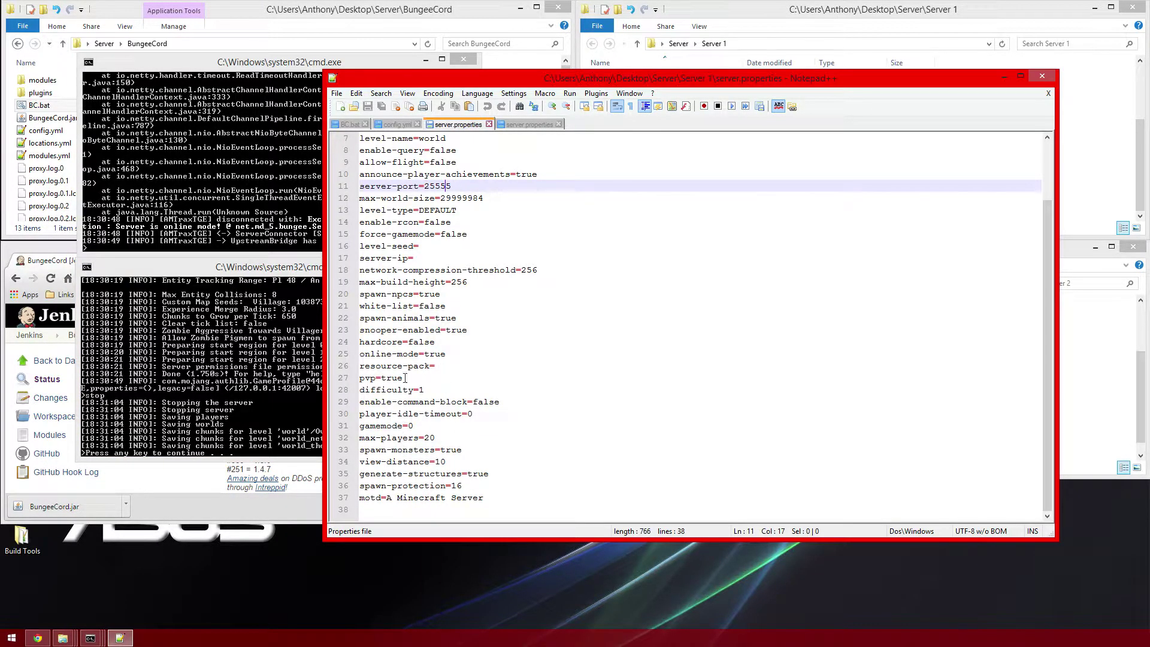
Step: Change online-mode to false in Server 1's server.properties
left_click_drag(423, 356, 450, 354)
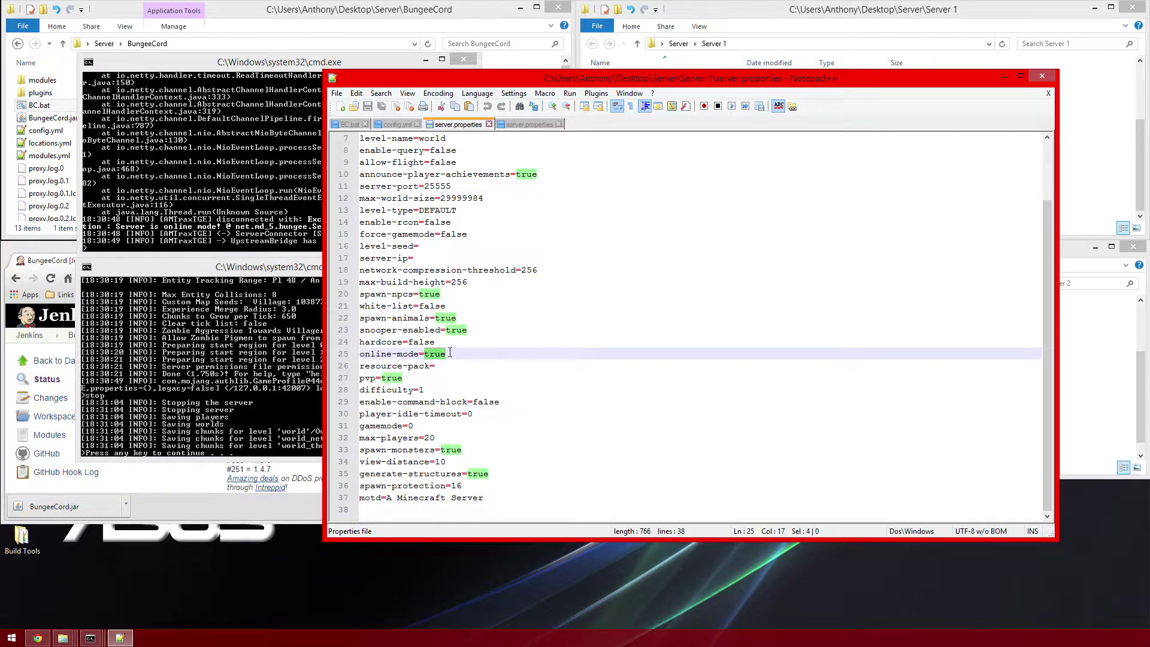
type("f")
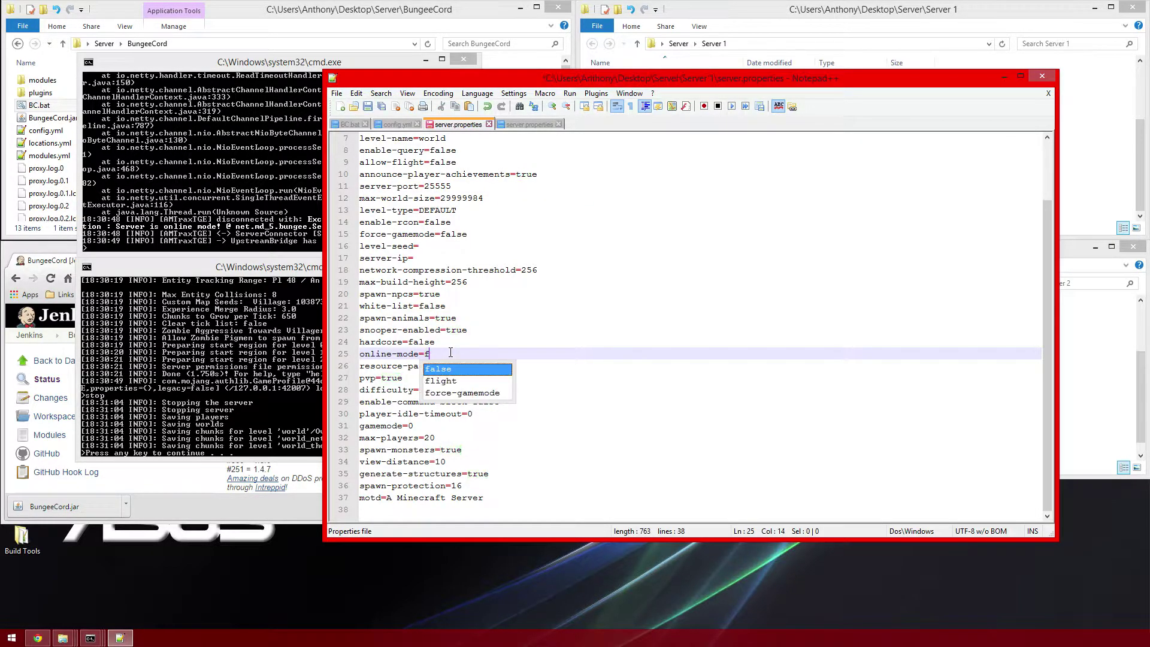
type("a")
key("Return")
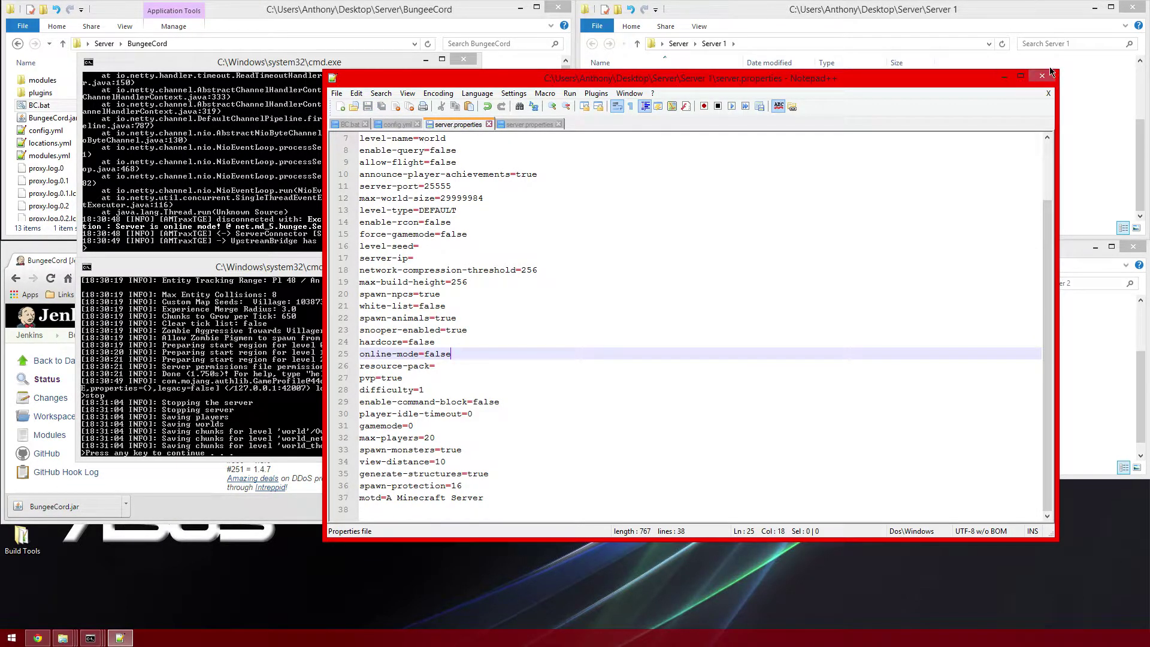
Step: Change online-mode to false in Server 2's server.properties, then save all and close Notepad++
left_click(533, 124)
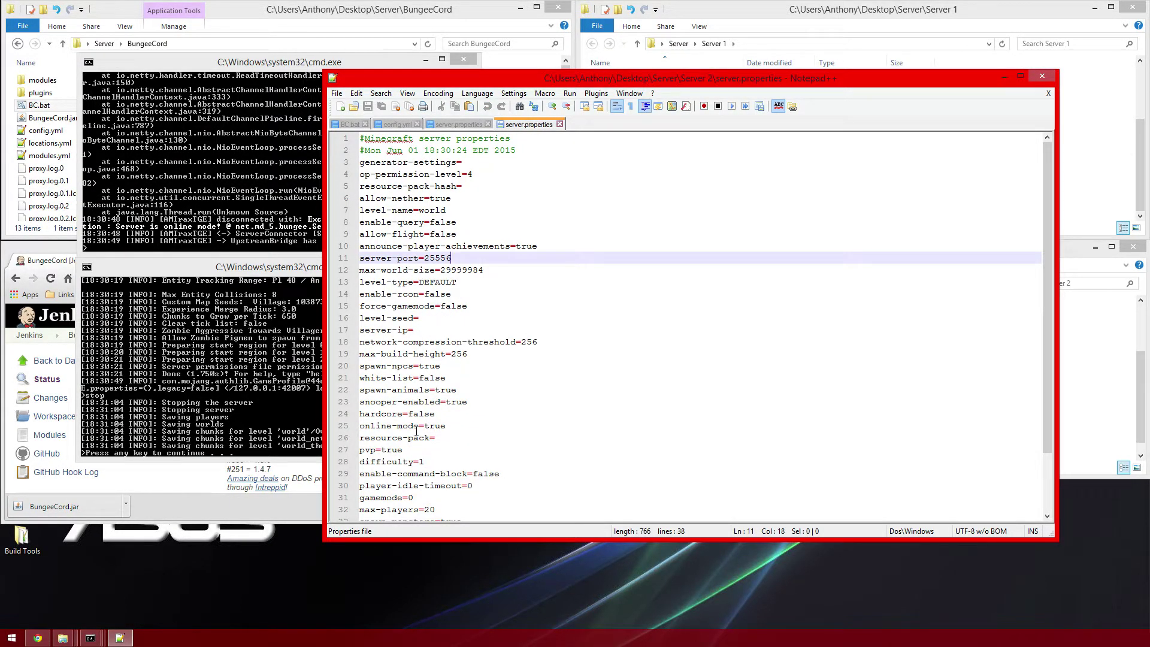
left_click_drag(425, 426, 445, 426)
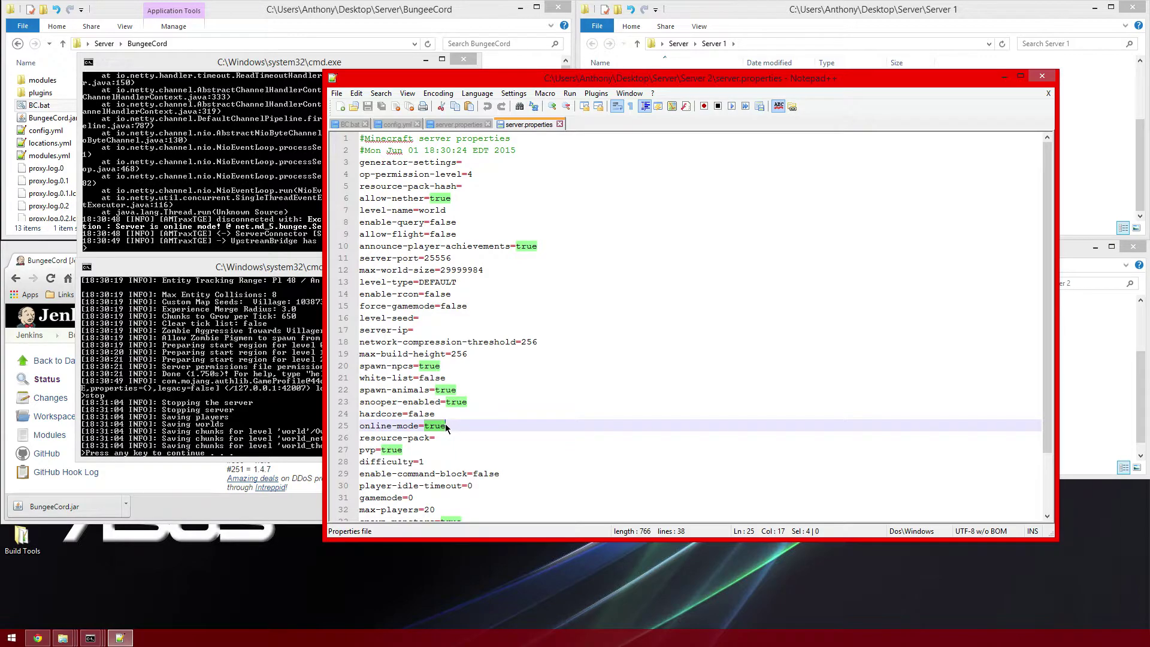
type("fa")
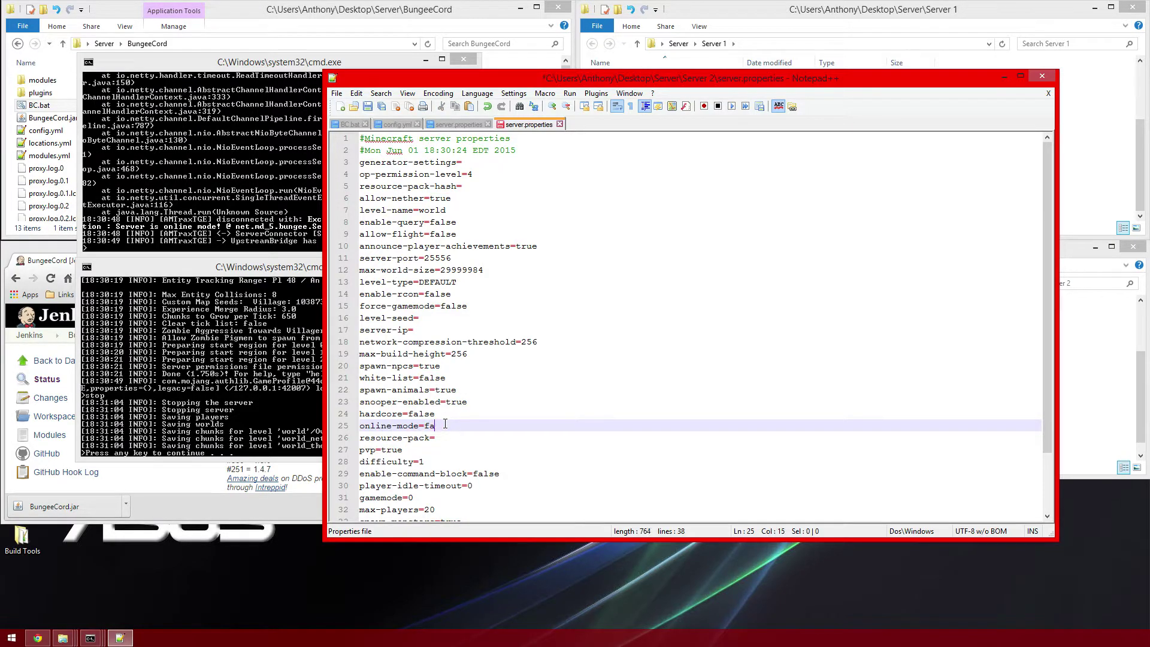
type("slelse")
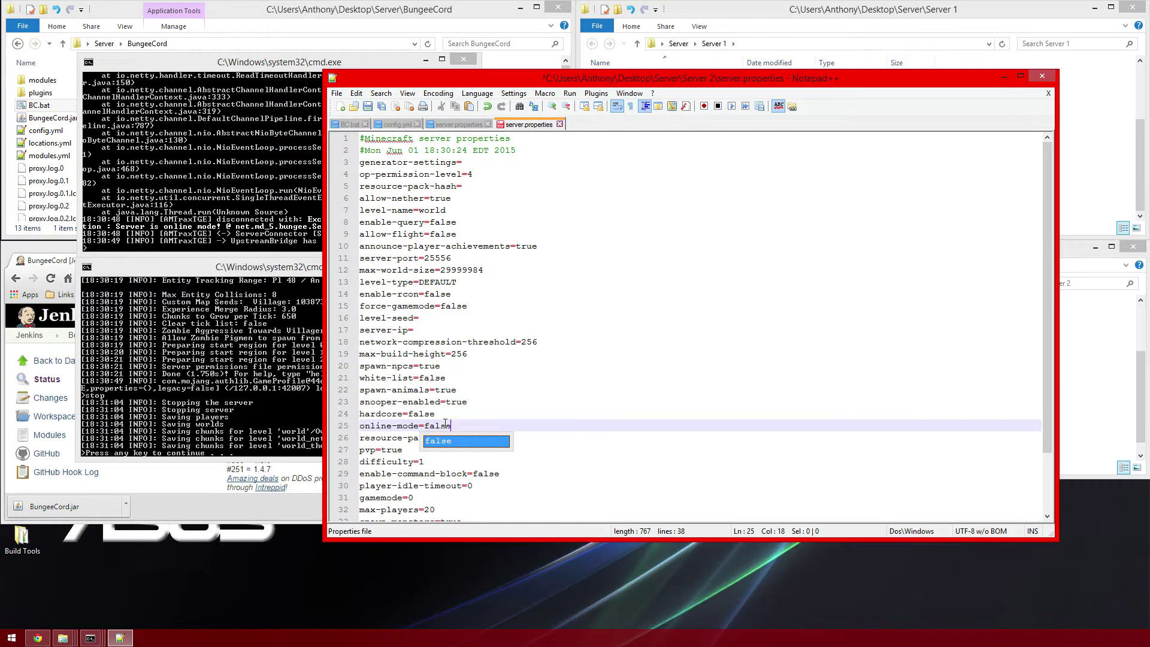
left_click(473, 378)
left_click(381, 107)
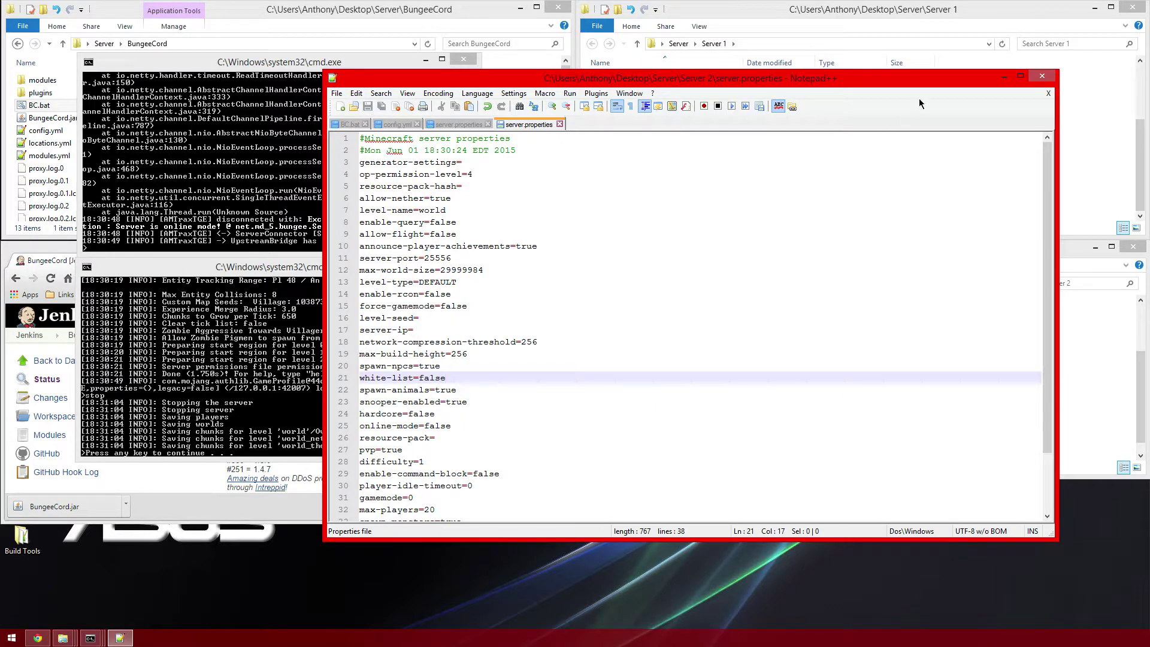
left_click(1042, 76)
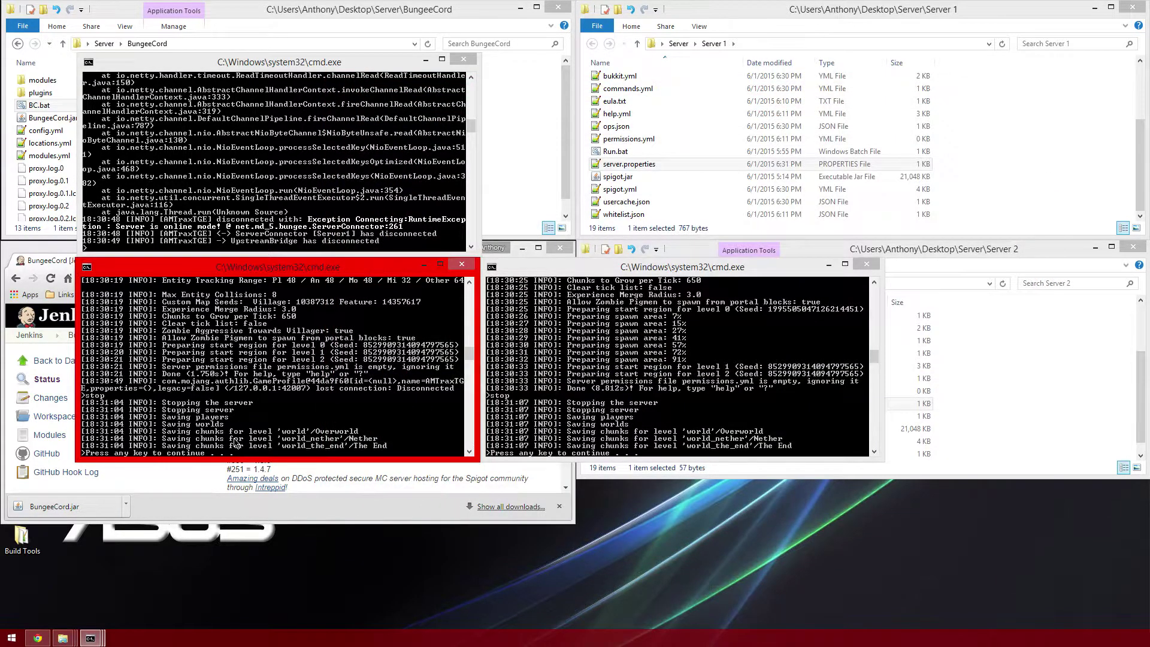
Step: Close the stopped consoles, relaunch Server 1 and Server 2, and arrange their consoles apart
key("Return")
key("Return")
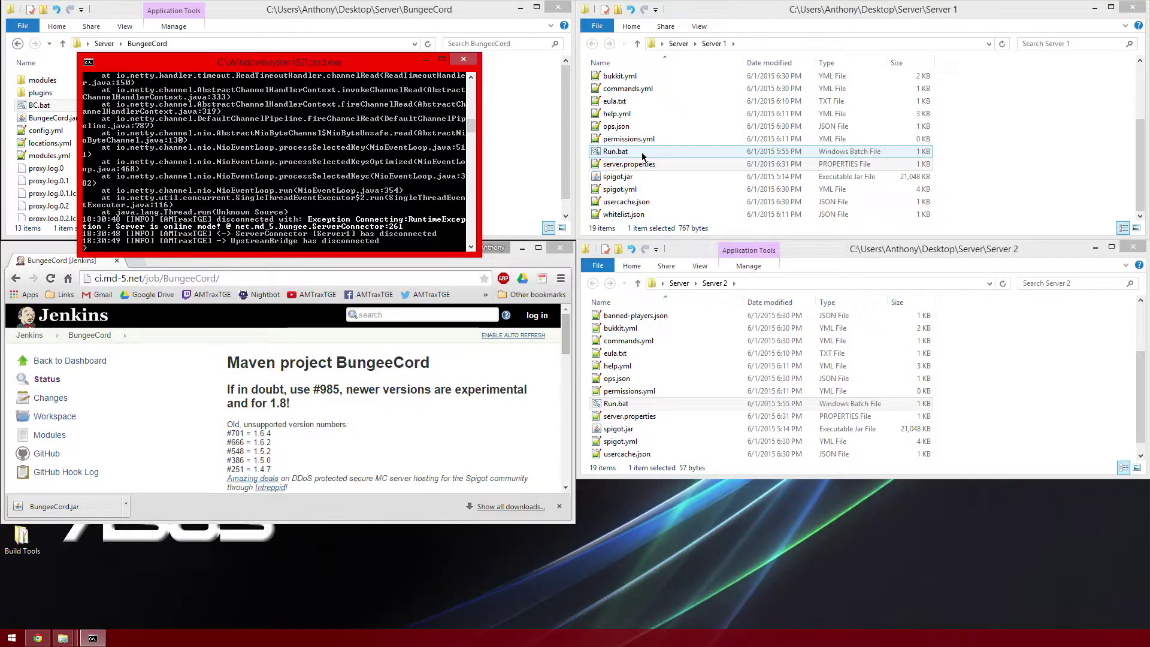
double_click(615, 152)
left_click_drag(219, 287, 289, 276)
double_click(616, 404)
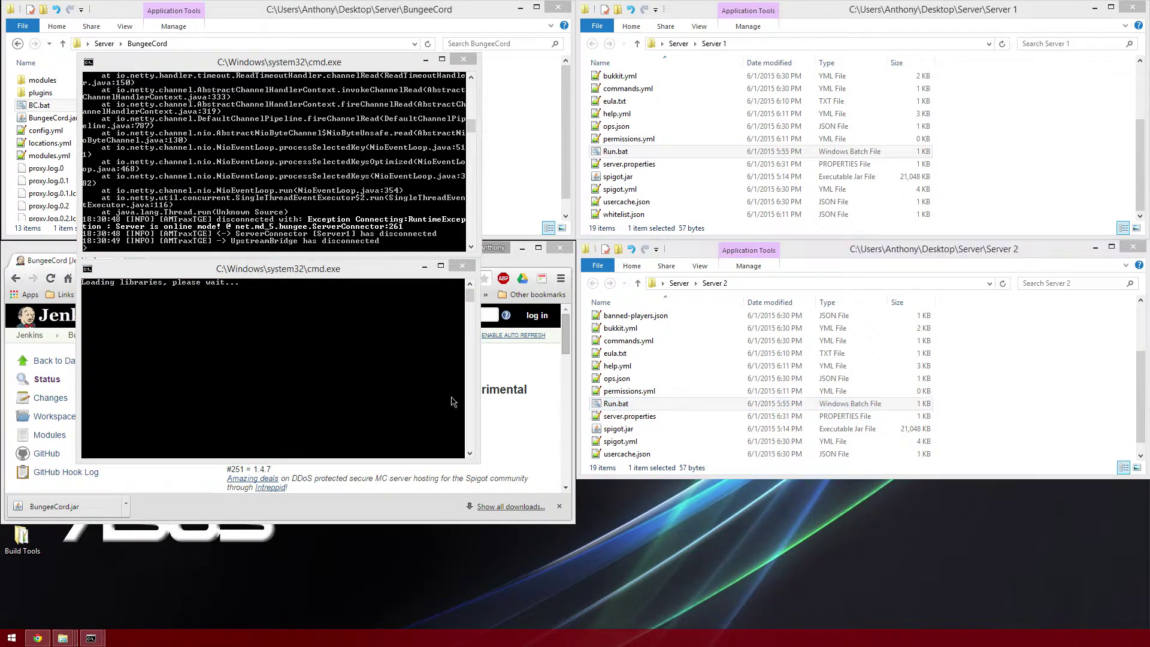
left_click_drag(663, 270, 759, 273)
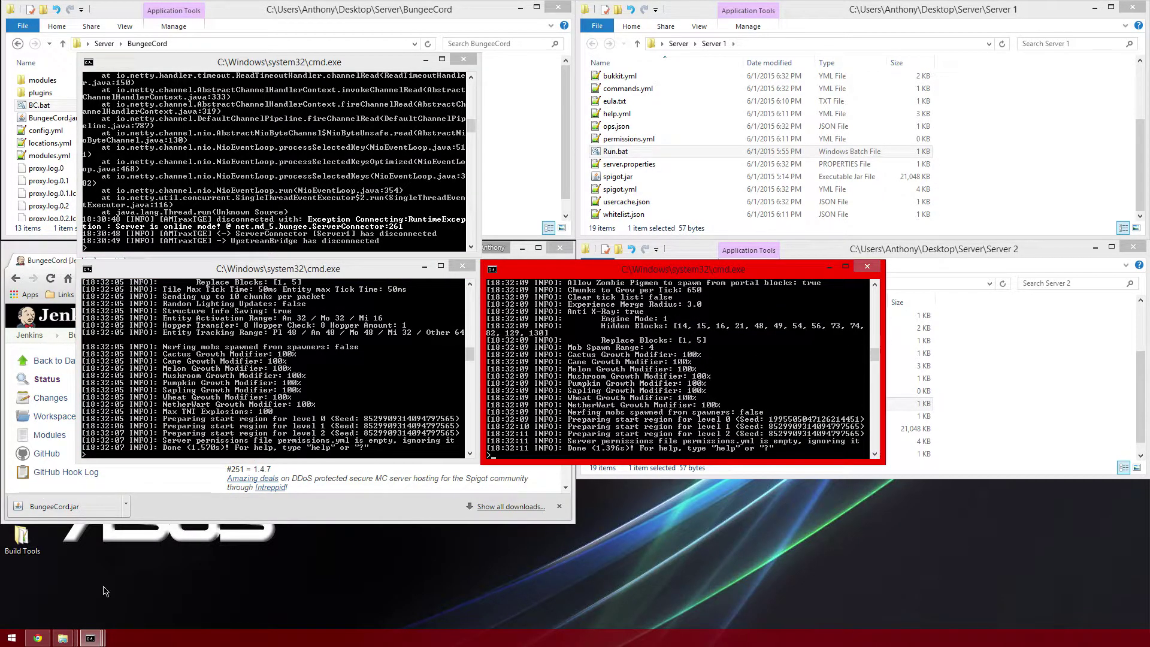
mouse_move(63, 637)
Step: Join localhost from Direct Connect, respawn after the lava death, and maximize the Minecraft window
key("alt+Tab")
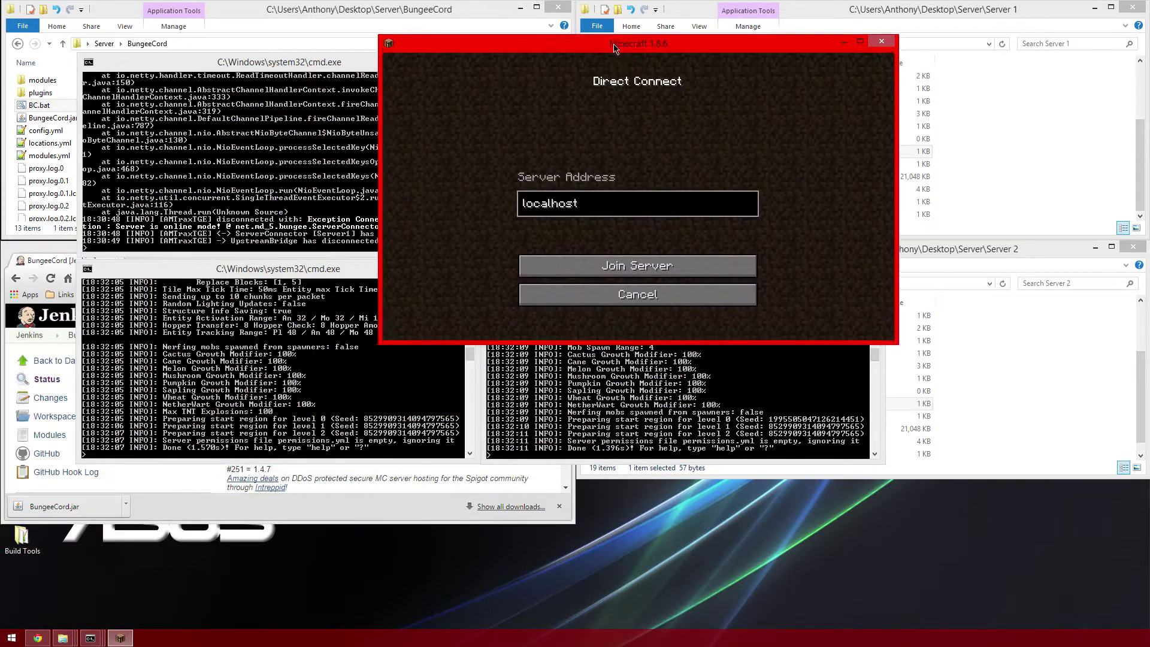
left_click(741, 260)
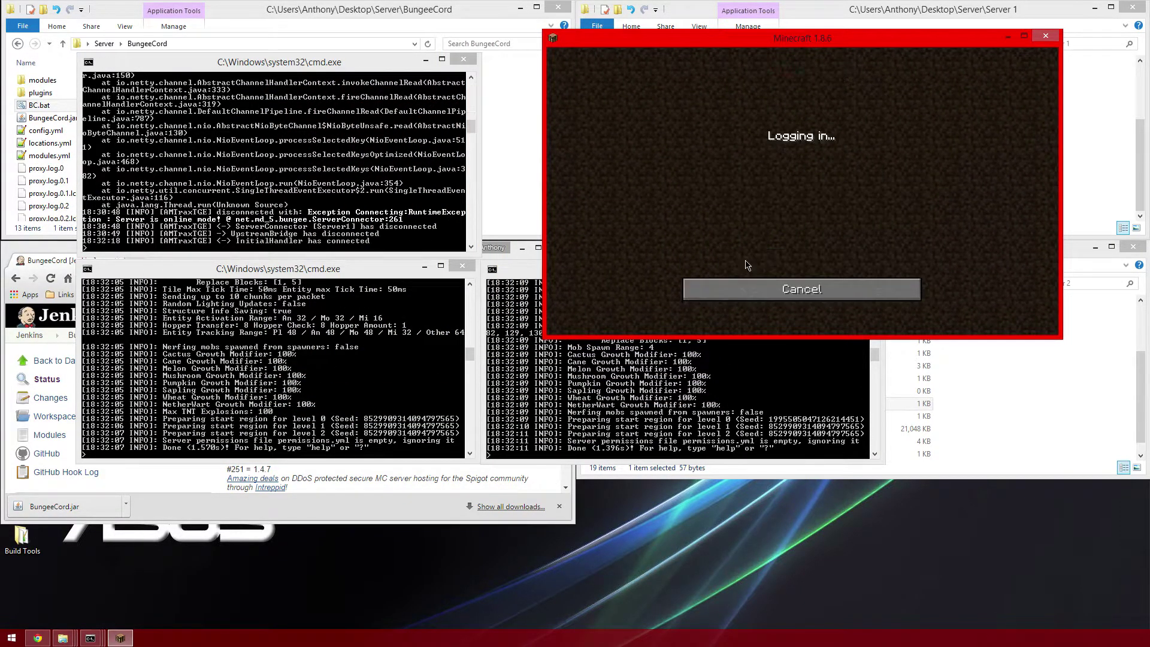
left_click(333, 175)
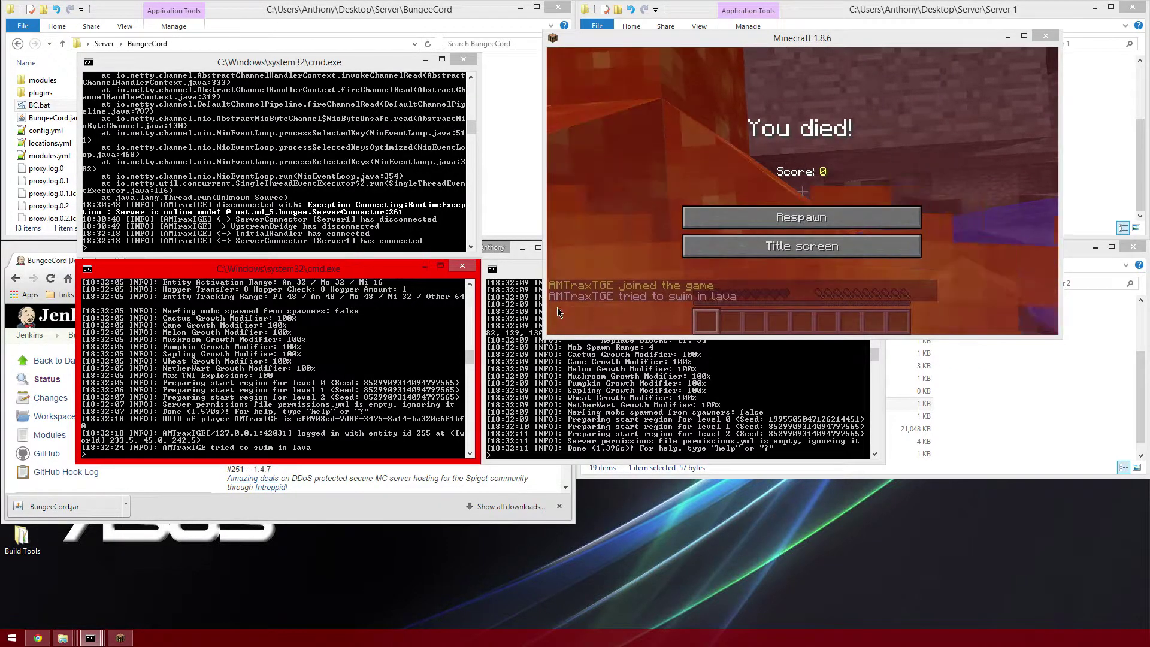
left_click(848, 219)
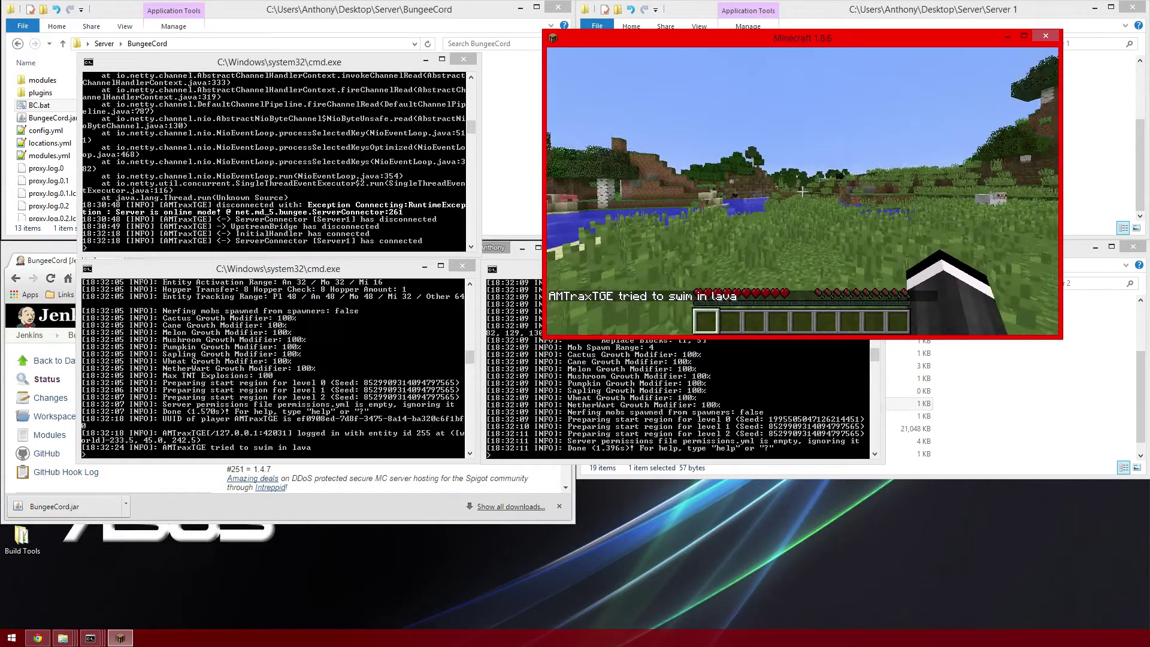
key("Escape")
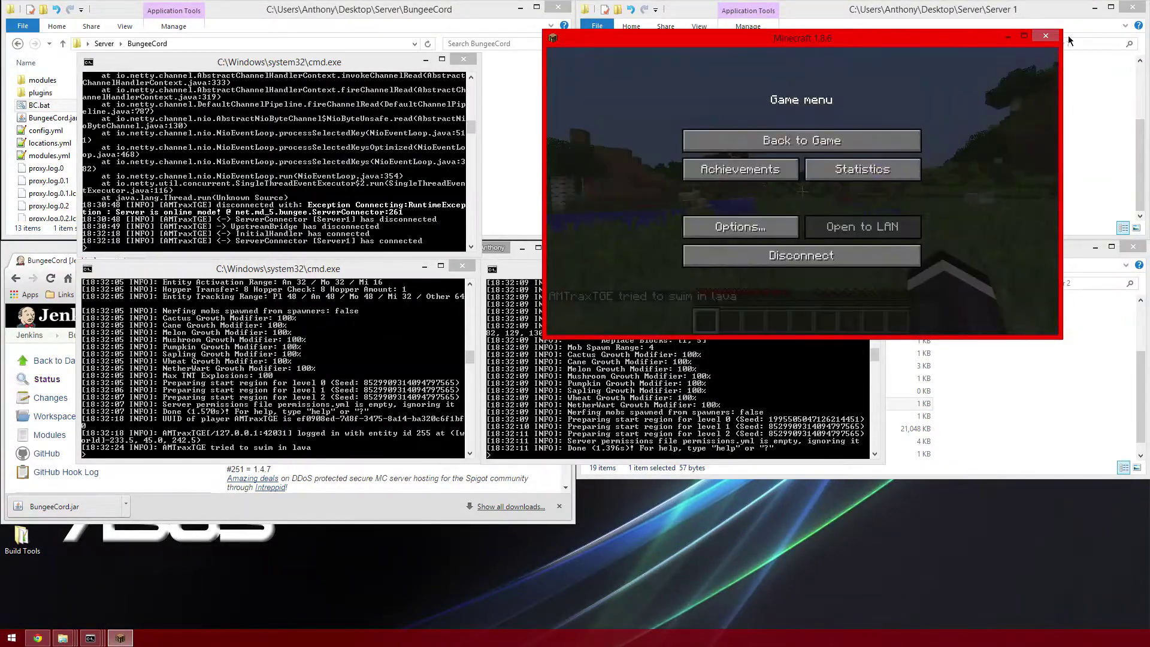
left_click(1025, 37)
left_click(504, 197)
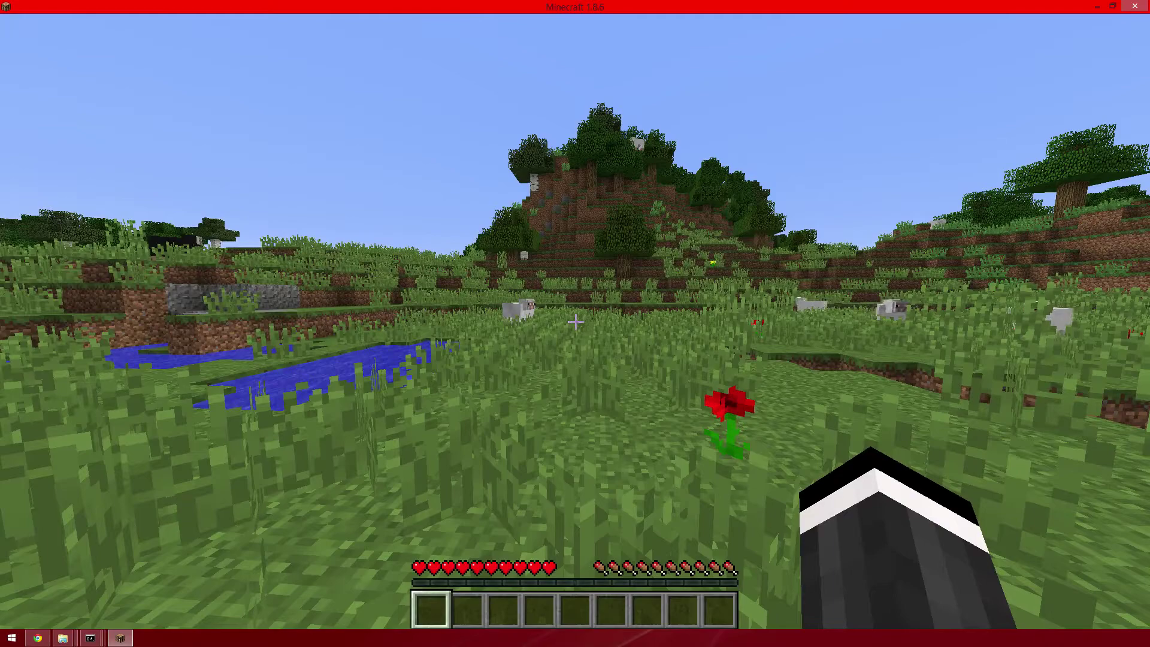
Step: Run /server in chat to list the network's servers
key("slash")
type("serv")
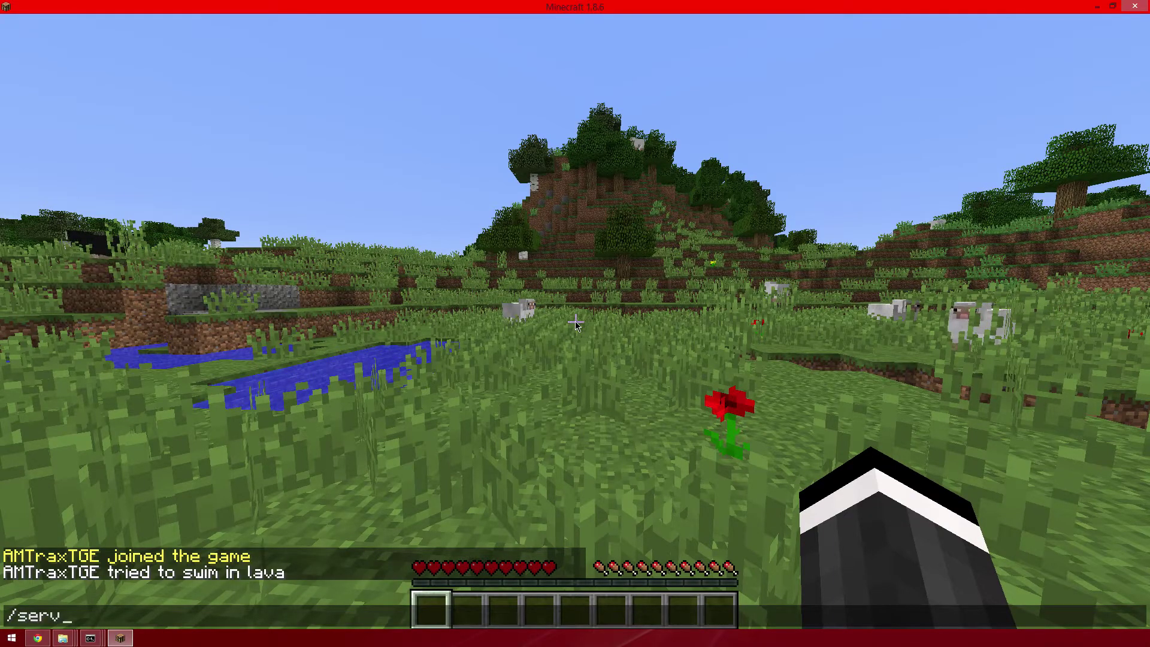
type("er")
key("Return")
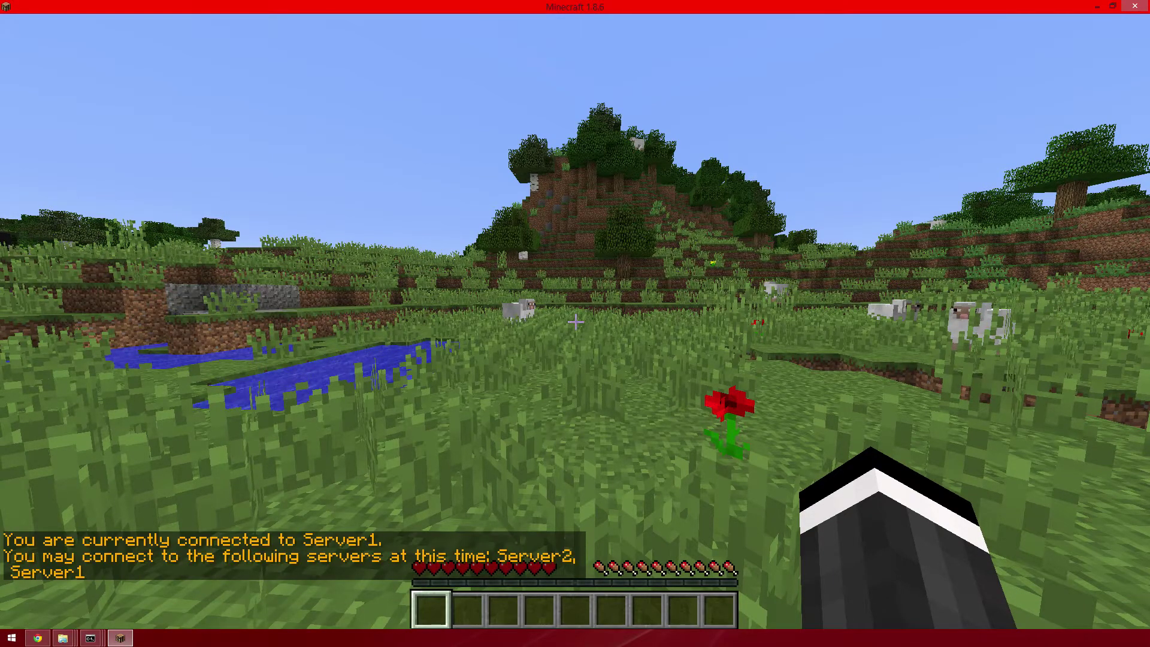
Step: Type /server Server2 in chat, restore the game window, and move Server 2's console lower
key("slash")
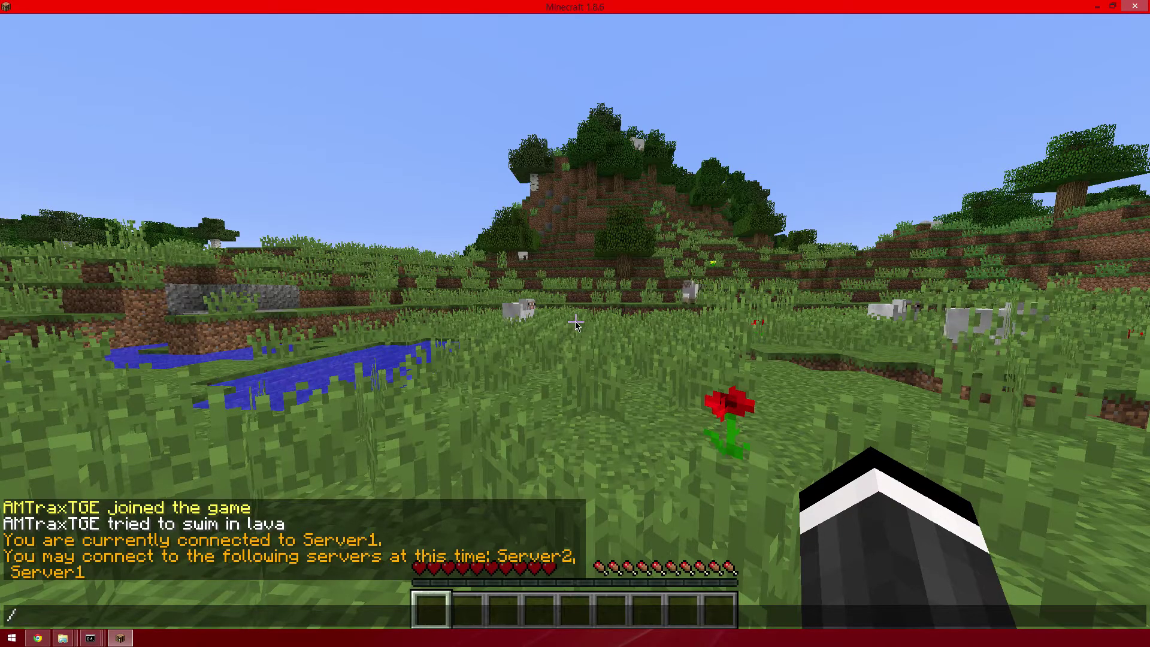
type("server ")
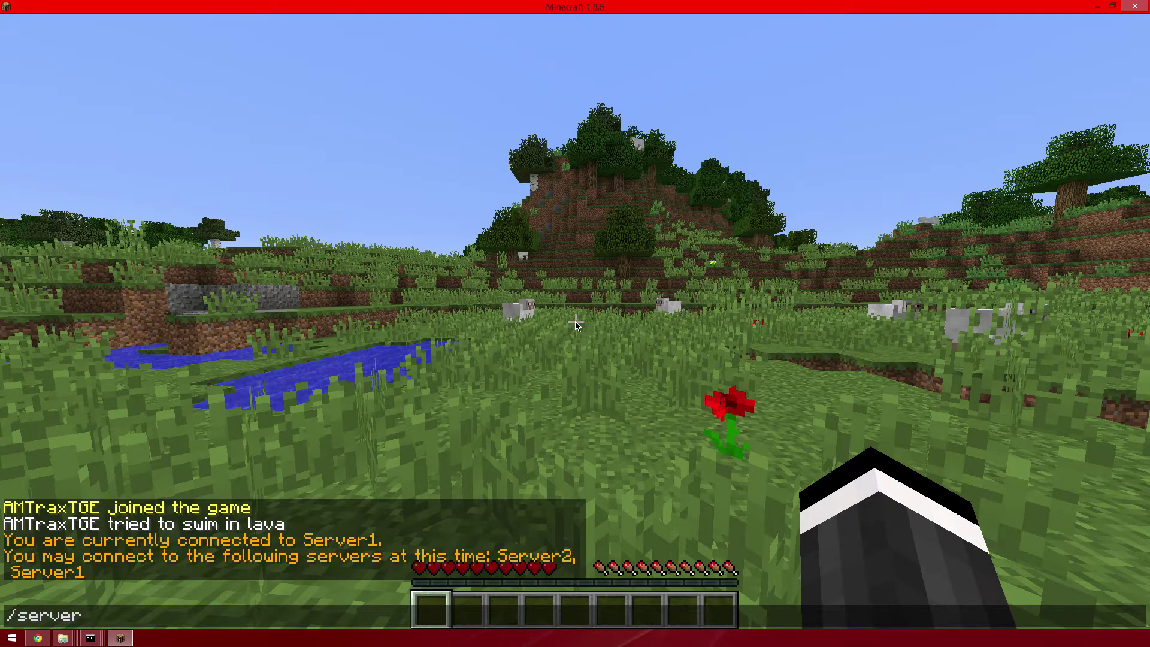
type("Server")
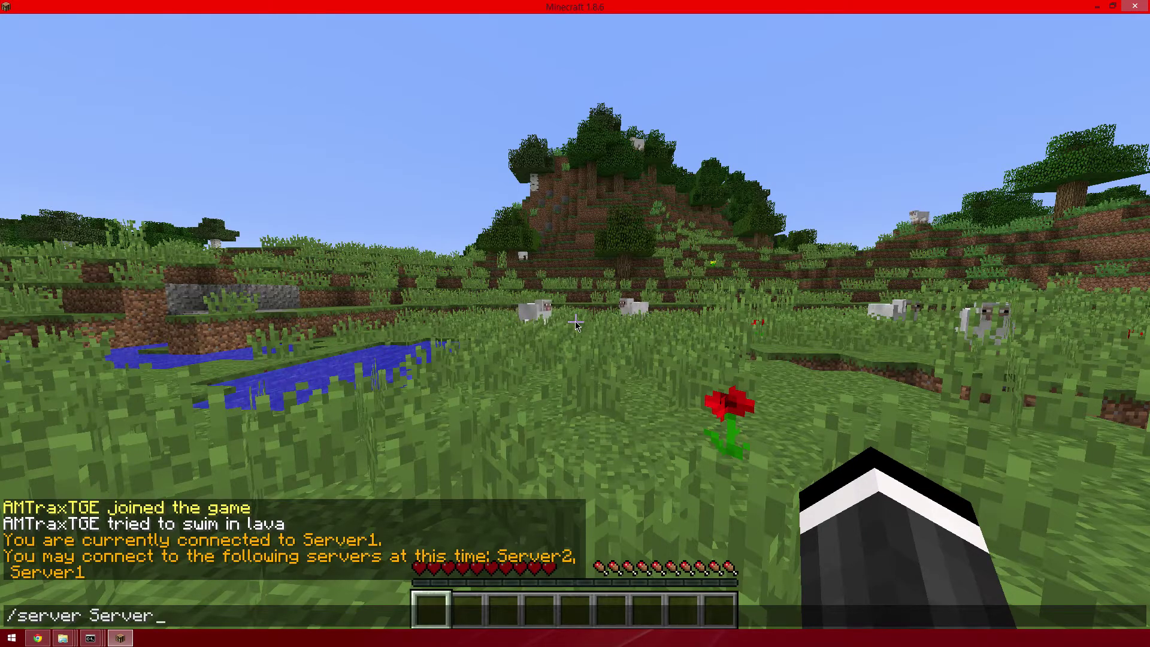
type("2")
left_click_drag(530, 8, 891, 12)
left_click_drag(560, 284, 553, 337)
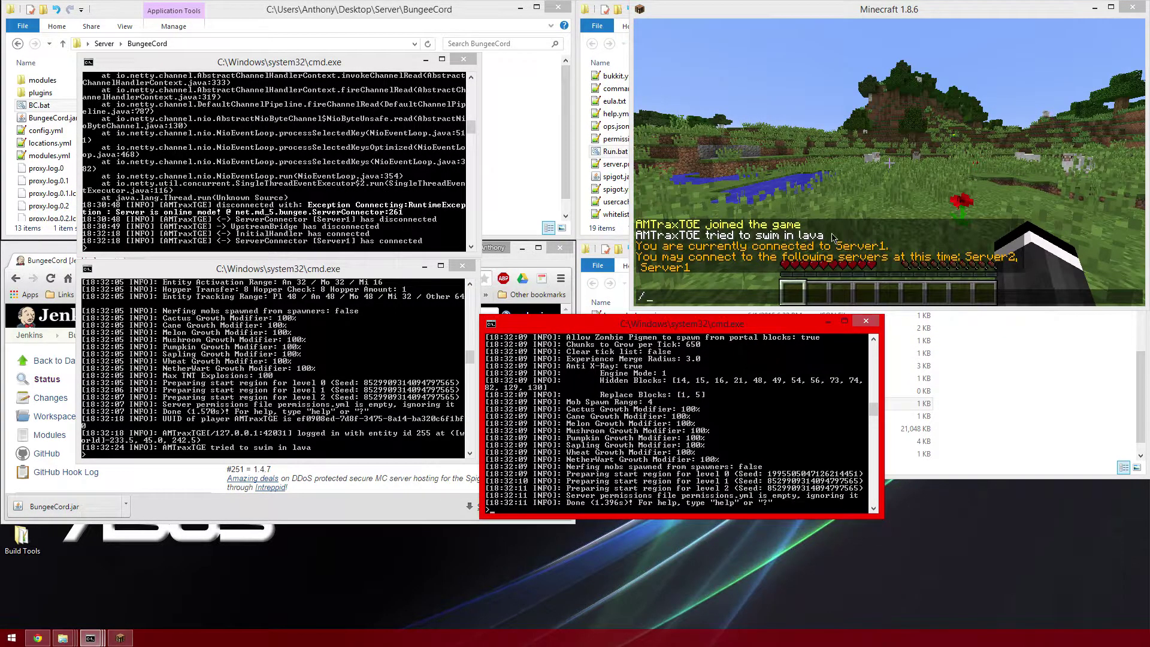
Step: Send /server Server2 to move the player to Server2 and walk toward the trees
left_click(848, 222)
type("server Ser")
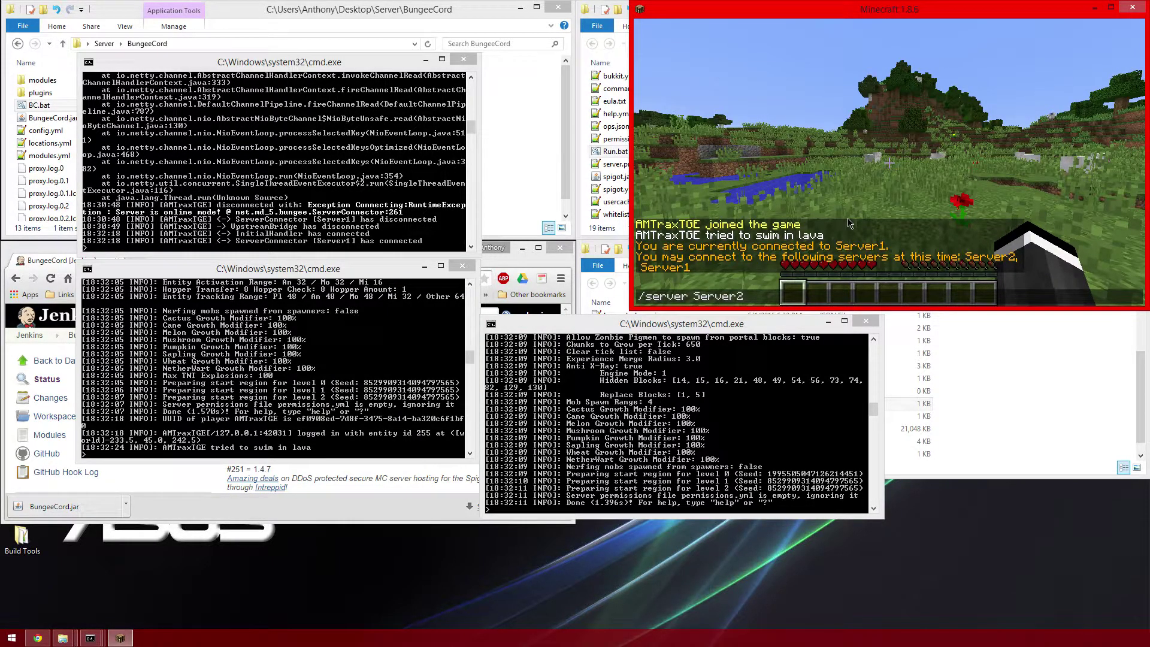
type("ver2")
key("Return")
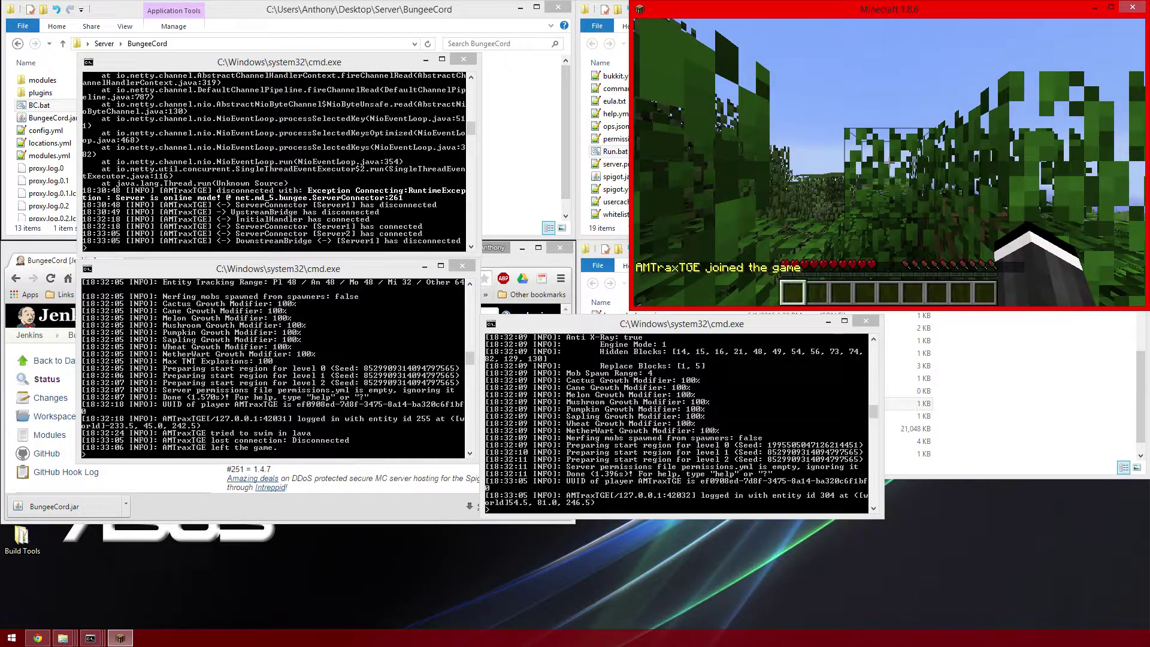
mouse_move(889, 163)
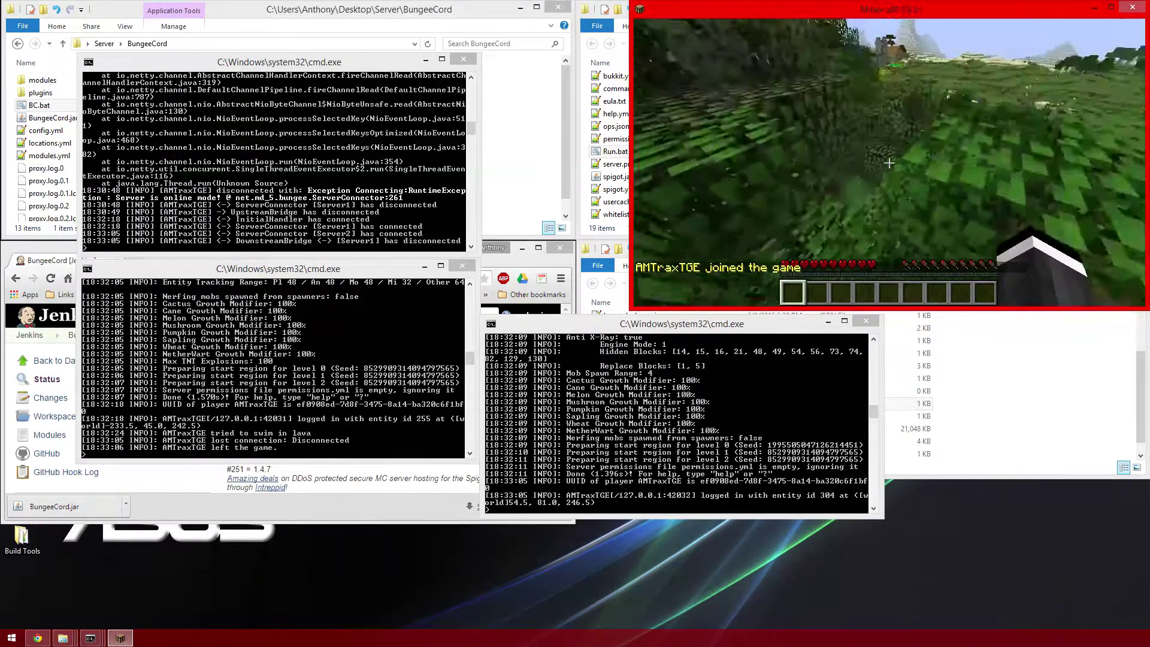
key("w")
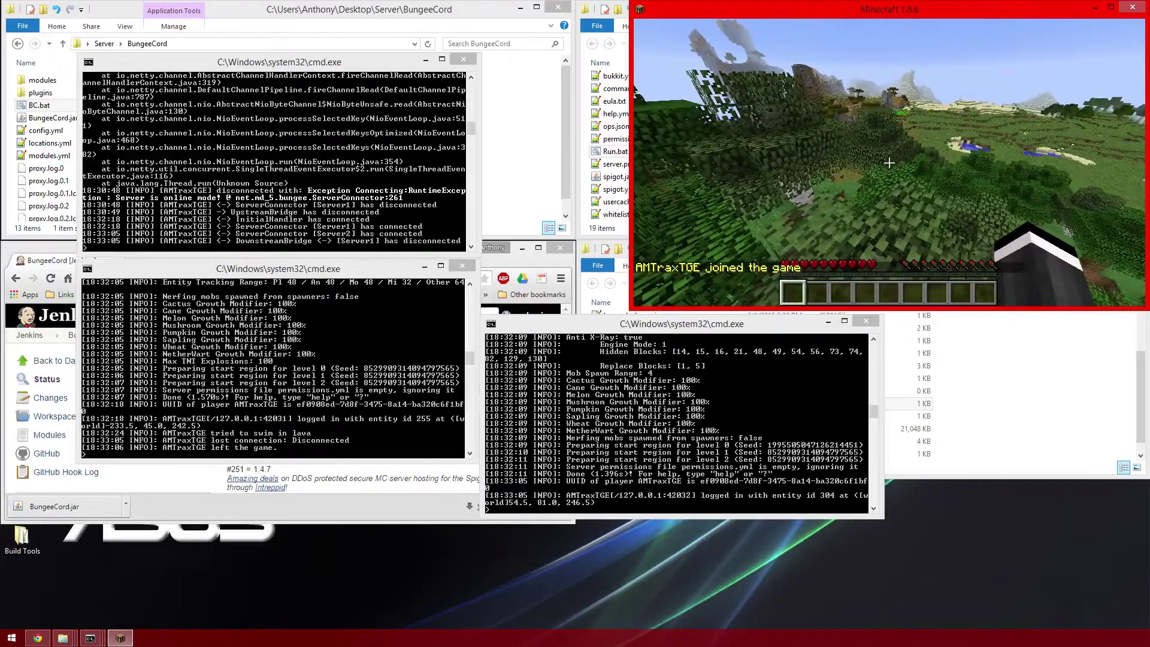
Step: Open chat and send another /server command to return the player to Server1
key("slash")
type("server Server2")
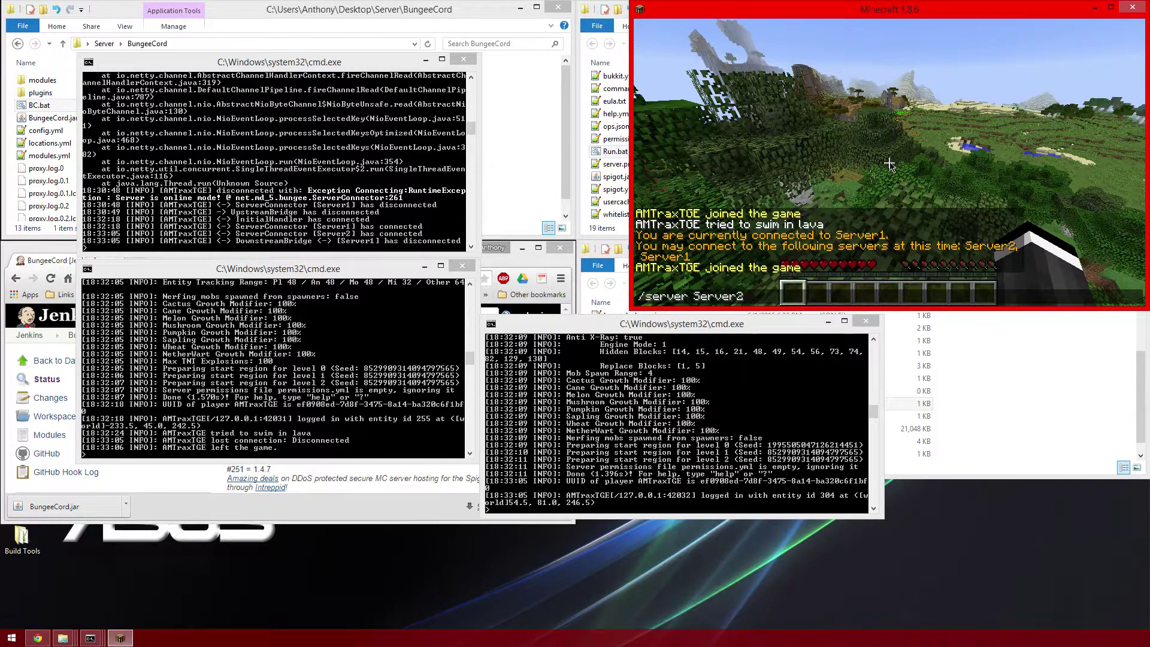
key("Return")
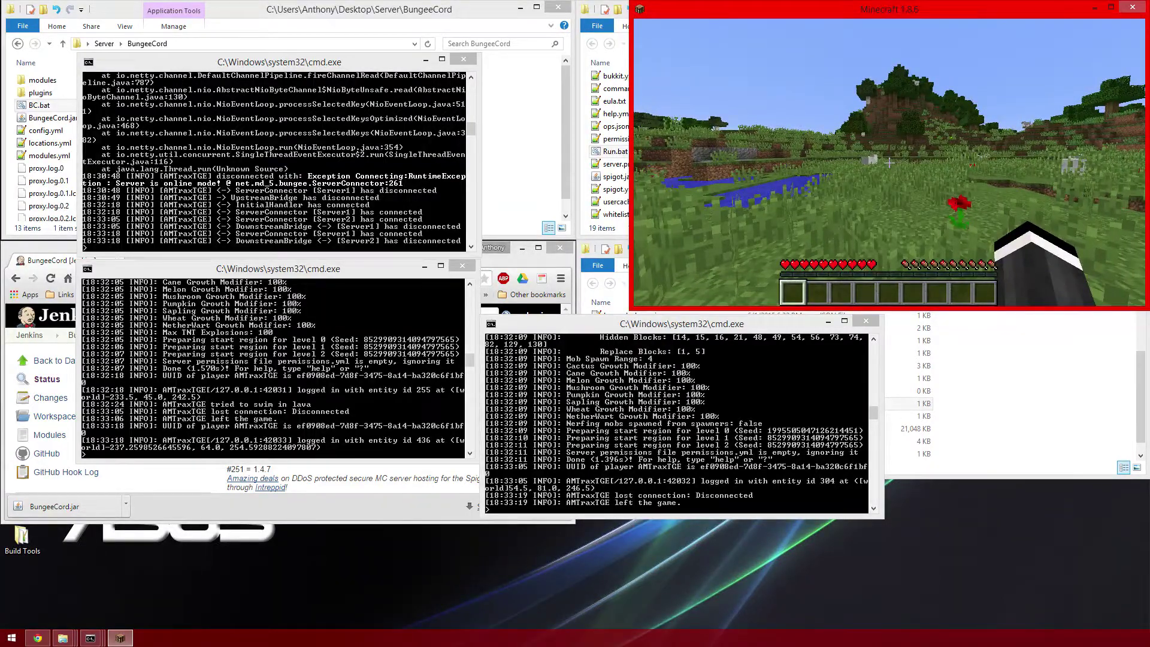
Step: Walk across Server1's meadow past the red flower and drop into the stone ravine
key("w")
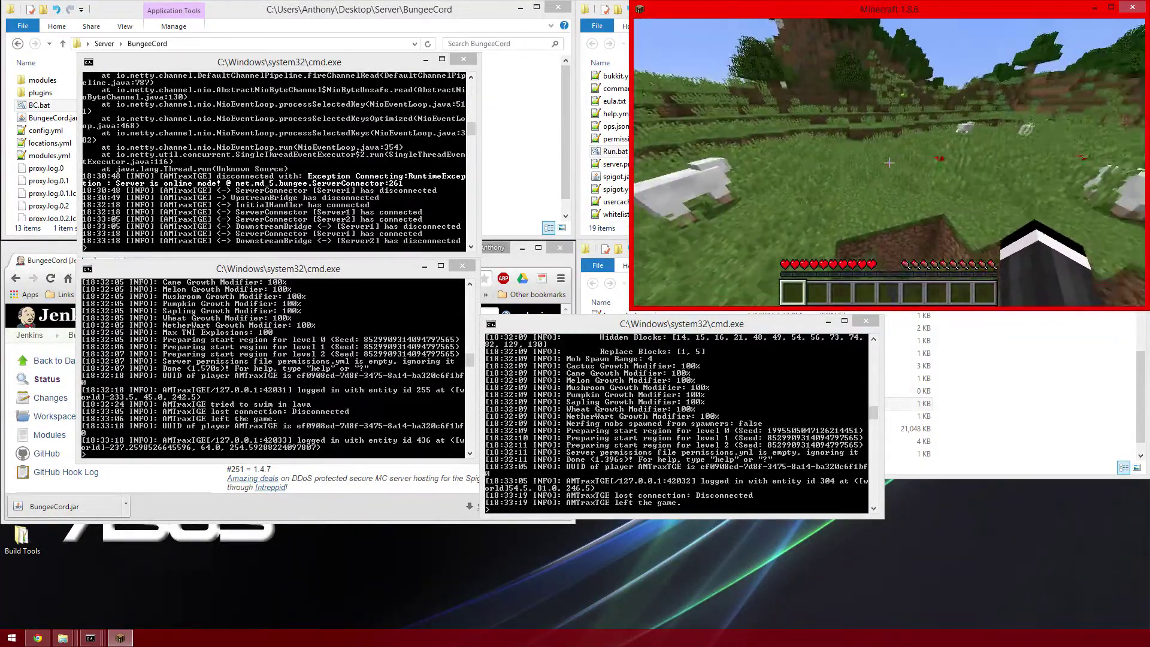
key("w")
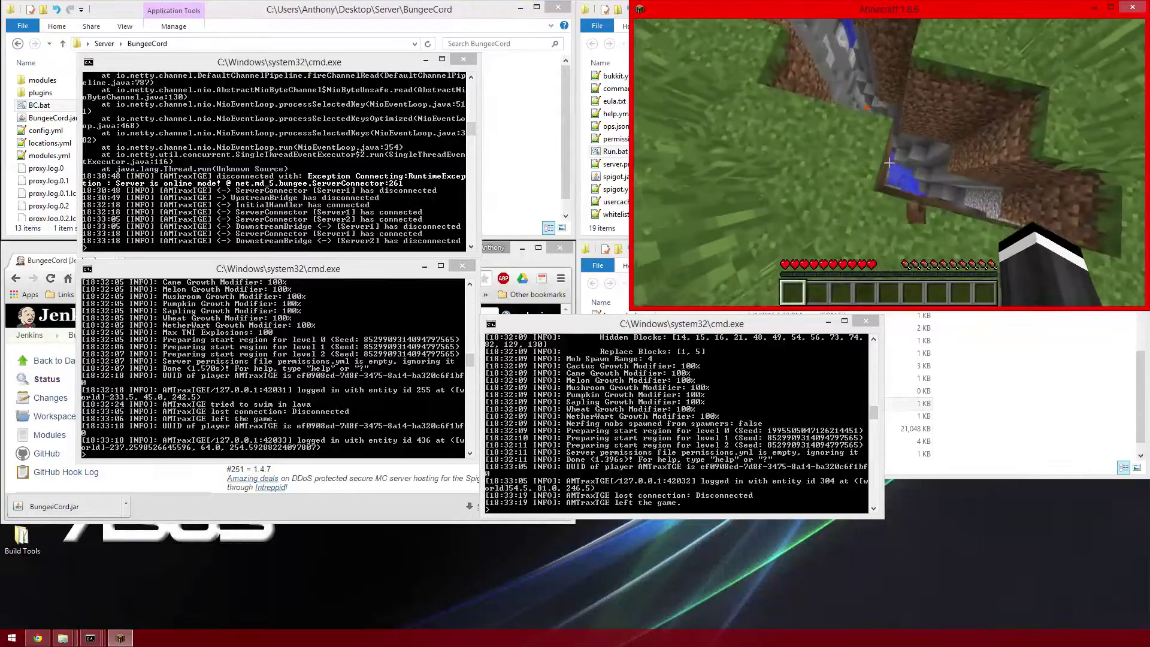
key("w")
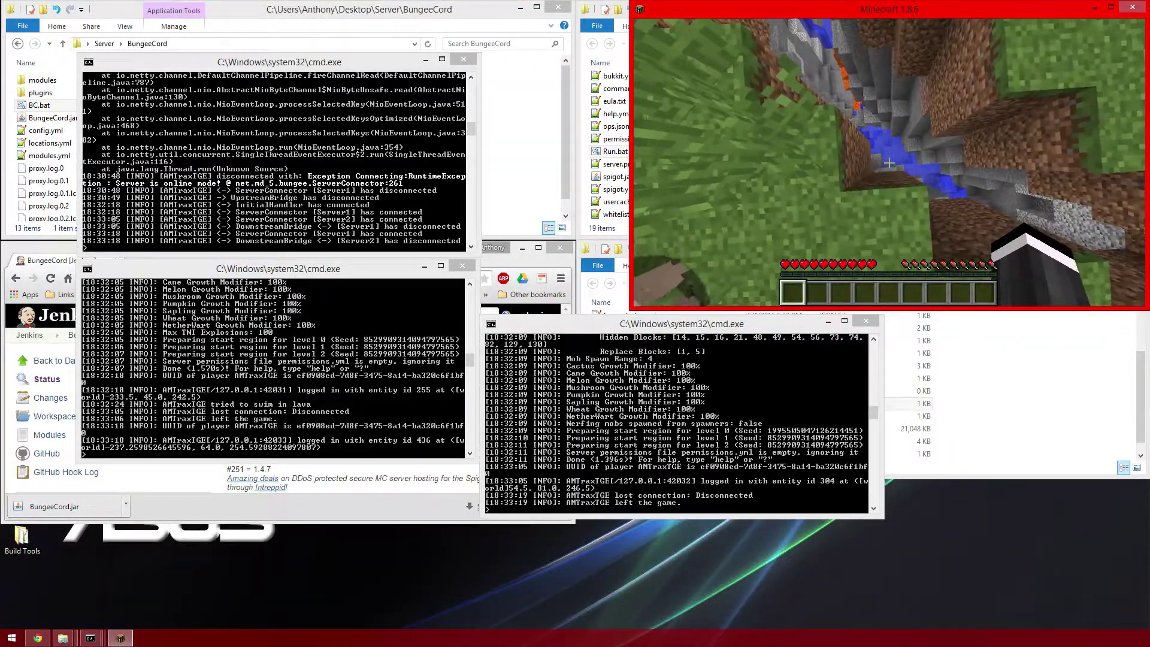
key("w")
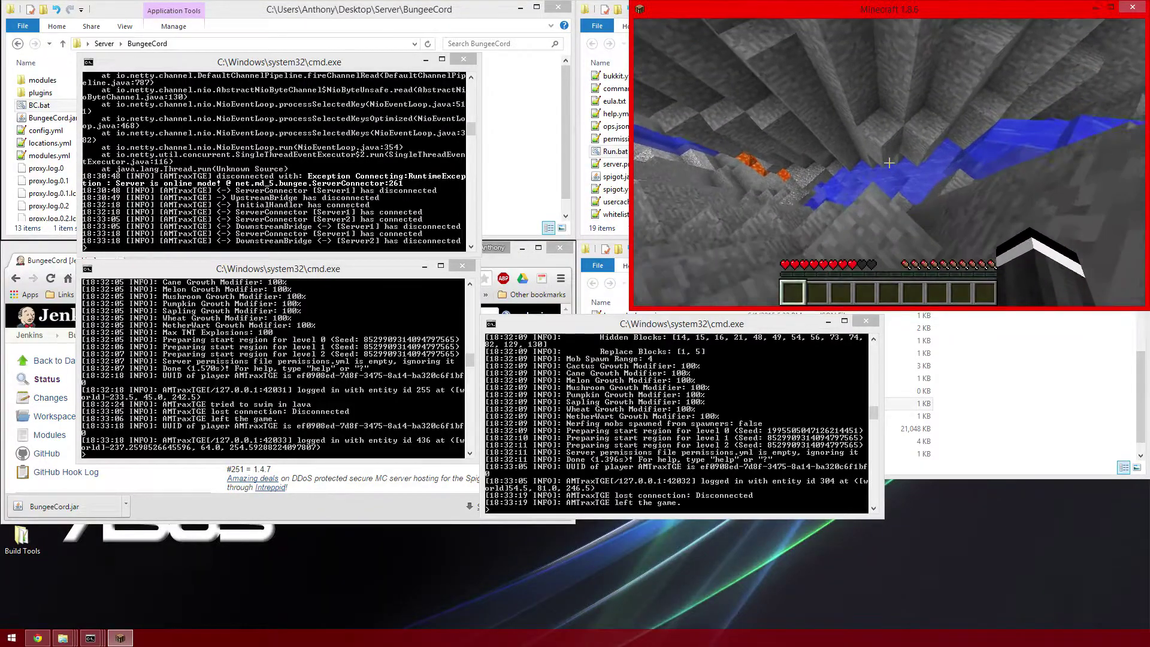
Step: Move deeper through the ravine above the water pool and into the cave toward the lava
key("w")
key("w")
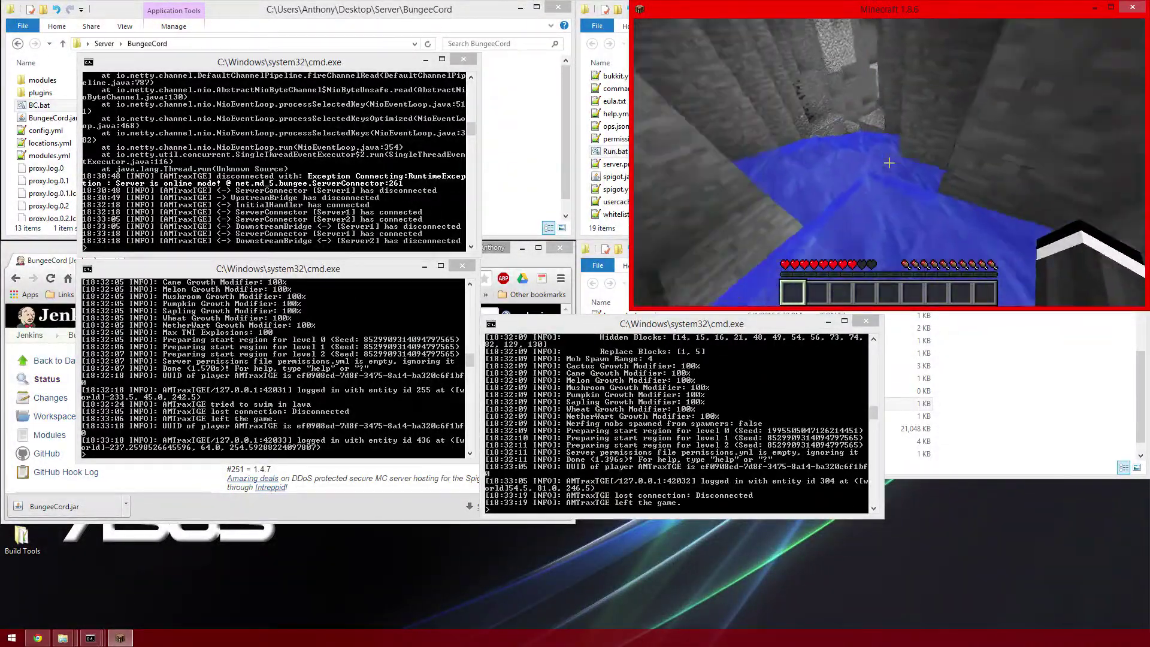
key("w")
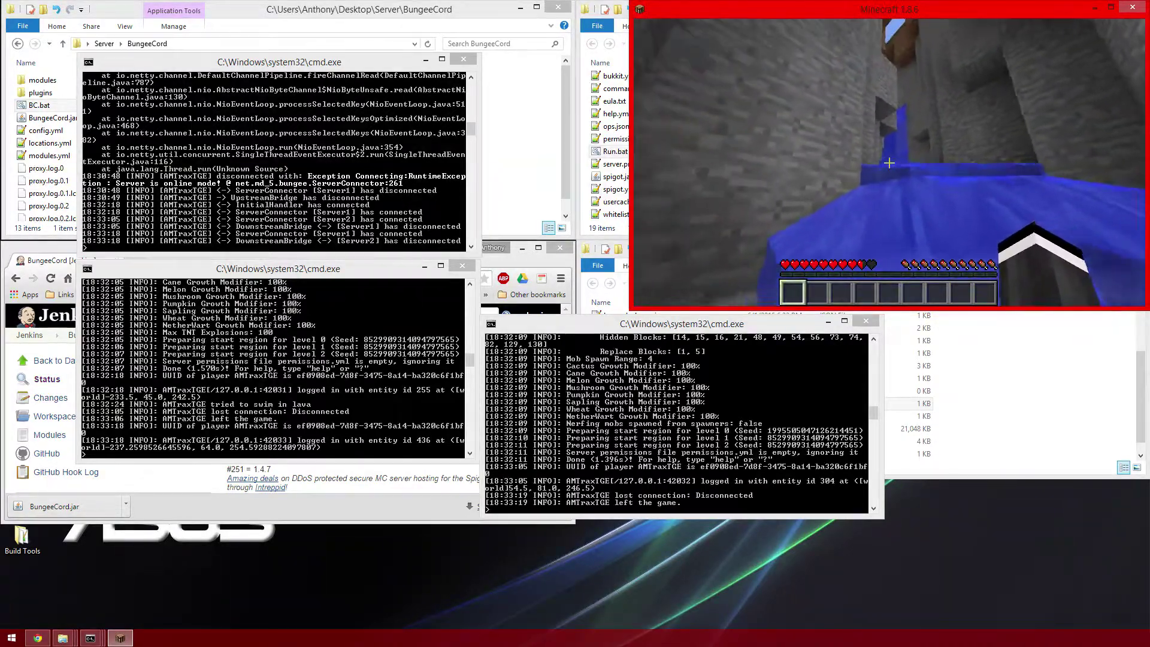
key("w")
key("w")
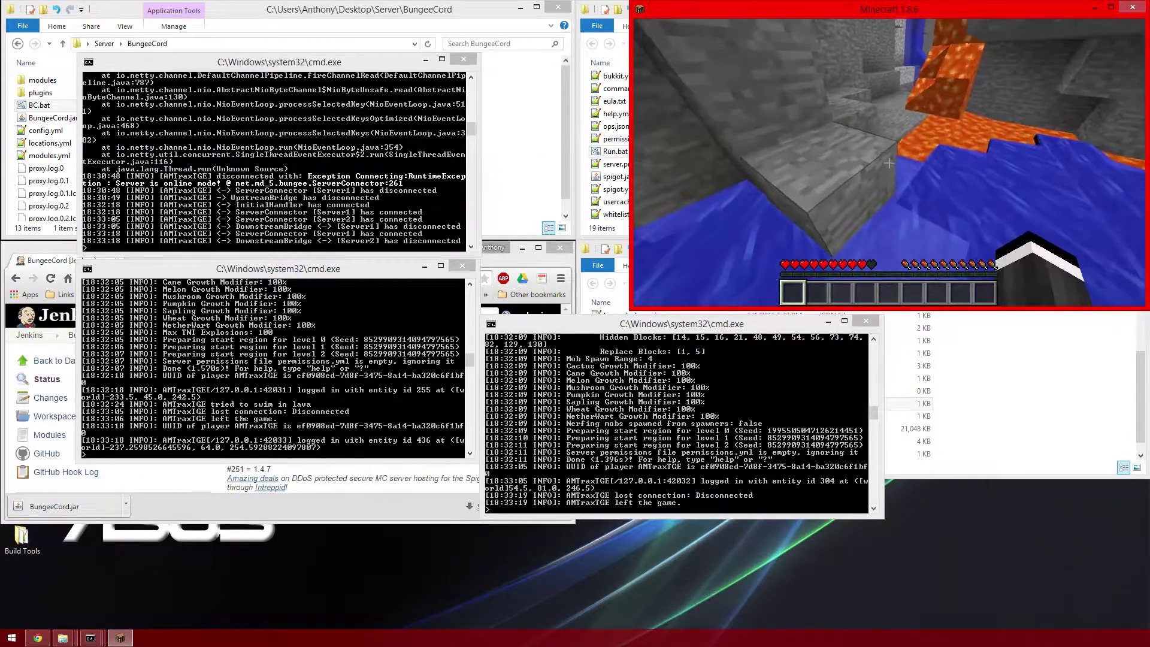
key("w")
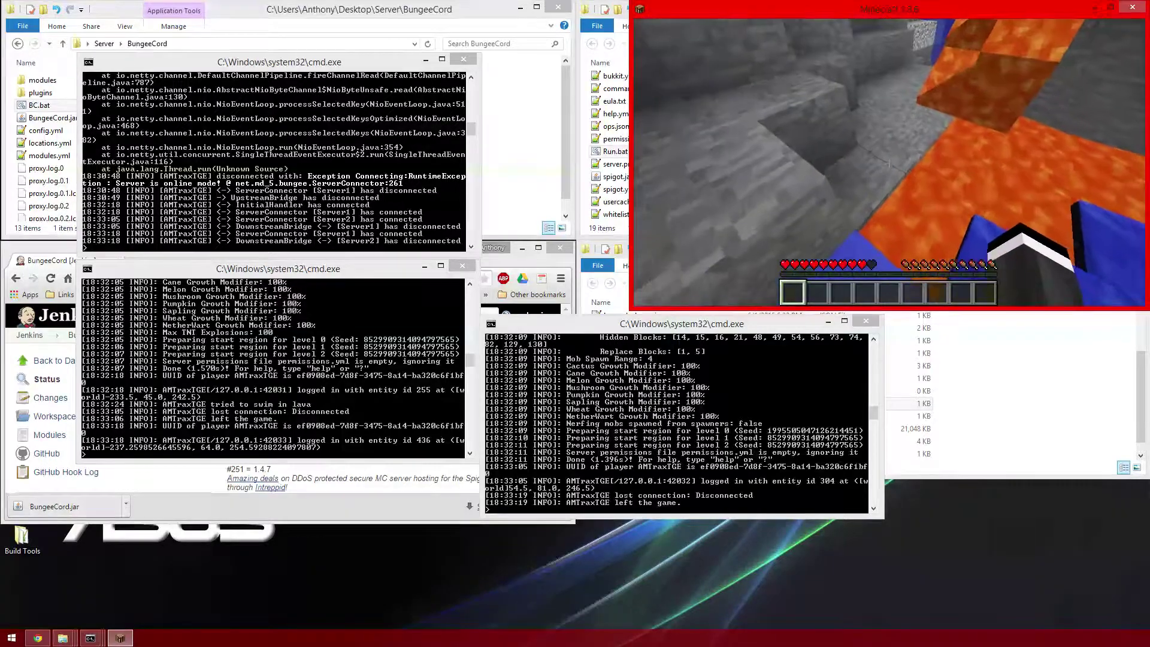